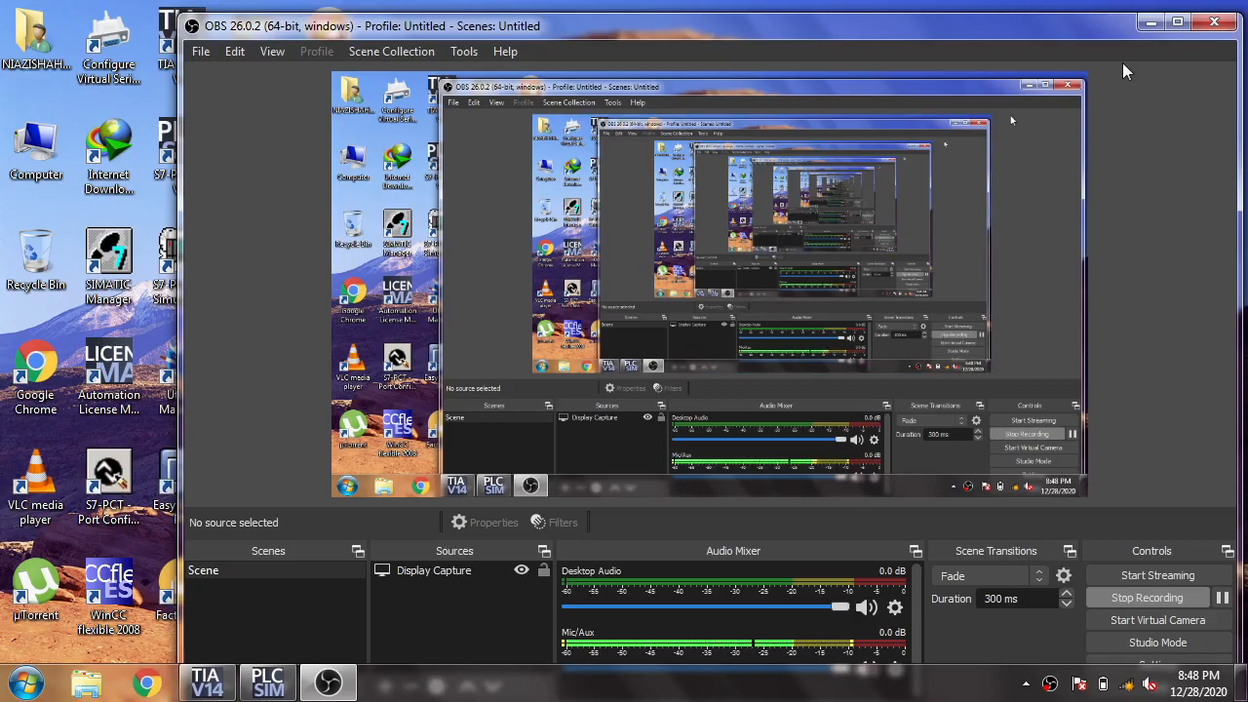
Step: Switch to TIA Portal, show all HMI tags of HMI_1 and collapse the alarms area below the tag table
{"action": "left_click", "coordinate": [1151, 22]}
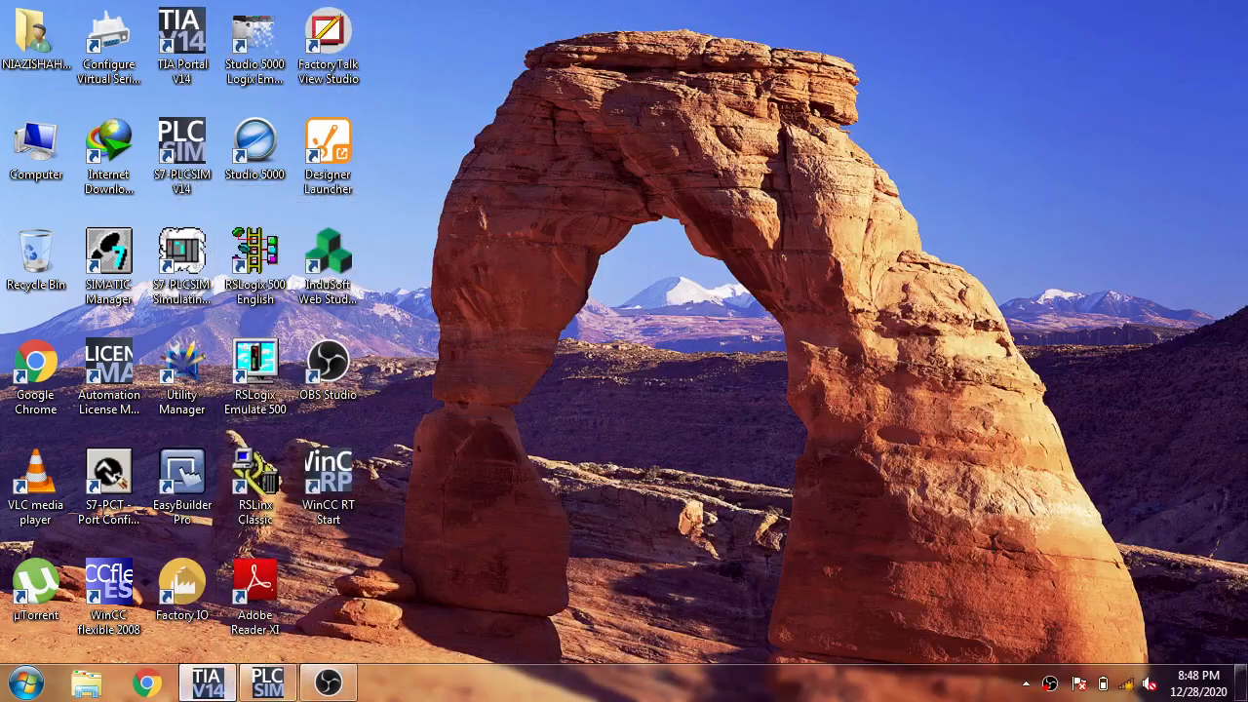
{"action": "left_click", "coordinate": [206, 682]}
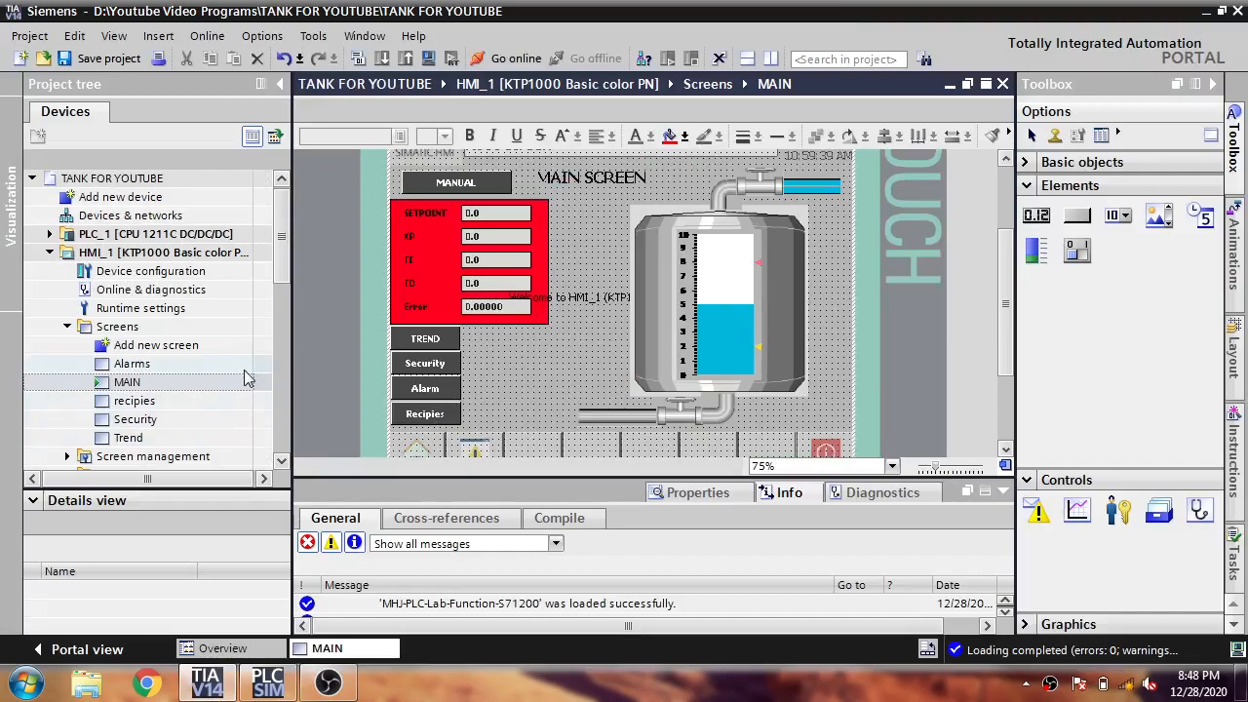
{"action": "left_click_drag", "start_coordinate": [282, 281], "coordinate": [283, 306]}
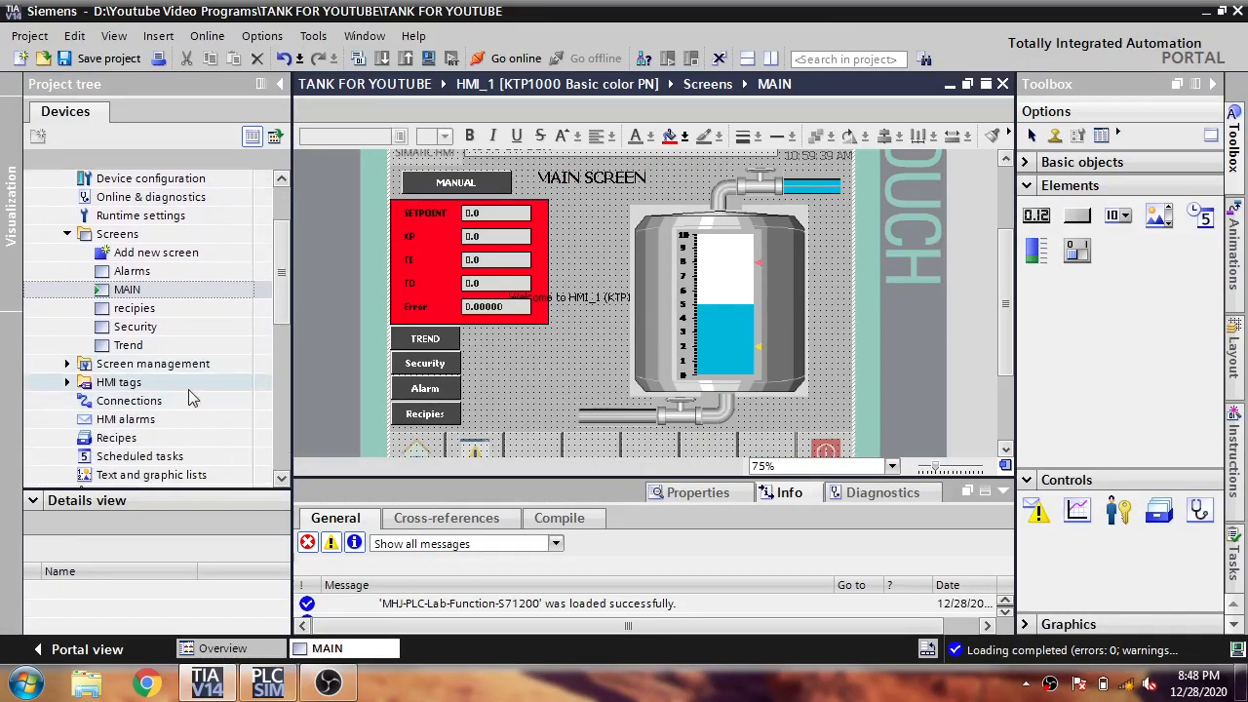
{"action": "left_click", "coordinate": [67, 381]}
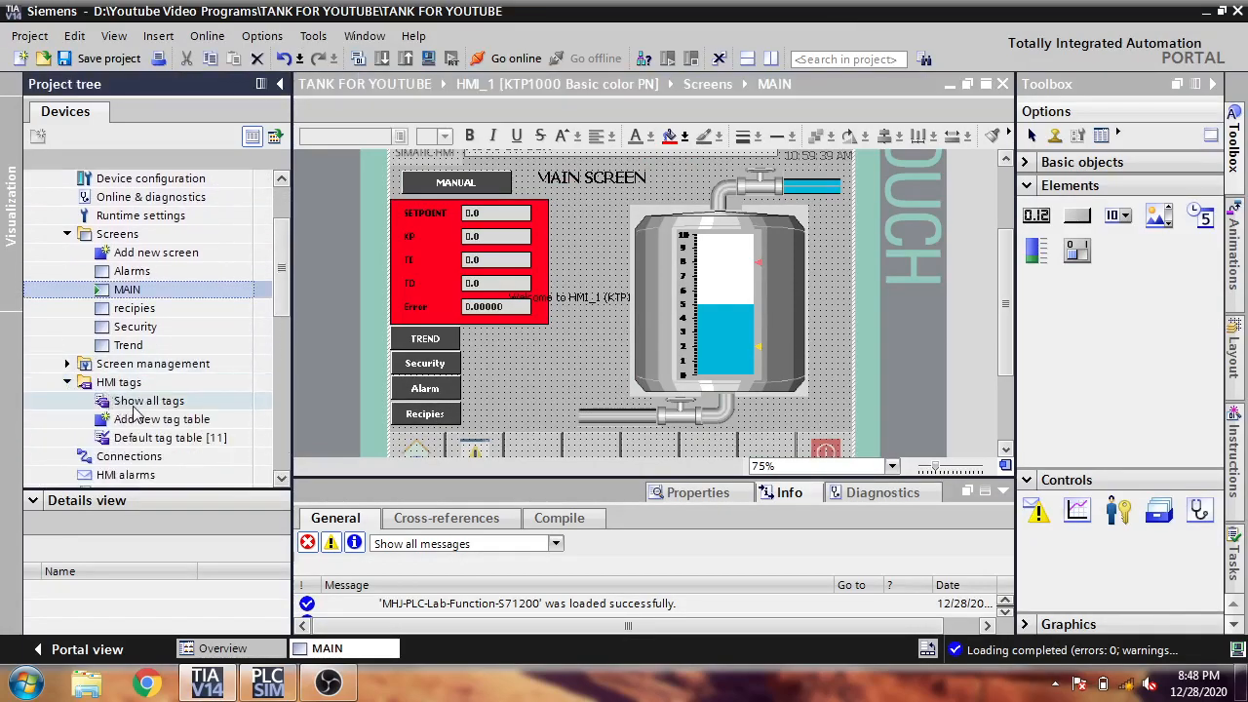
{"action": "double_click", "coordinate": [151, 401]}
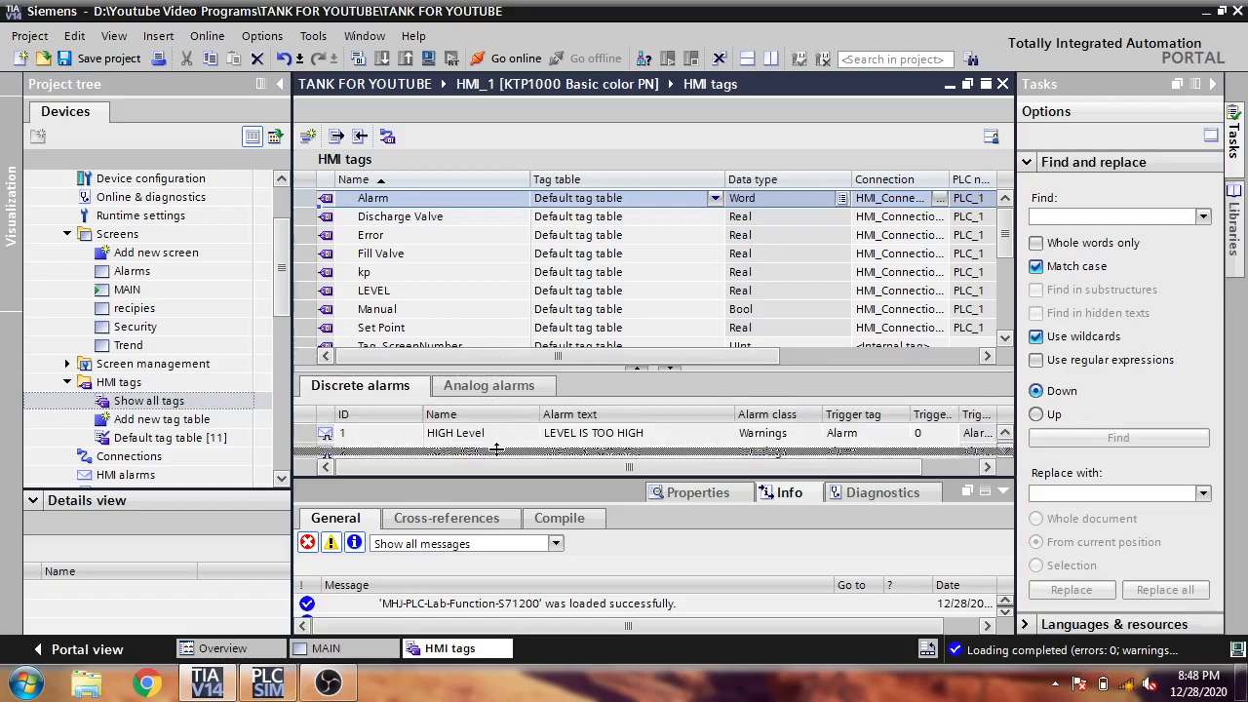
{"action": "left_click", "coordinate": [670, 368]}
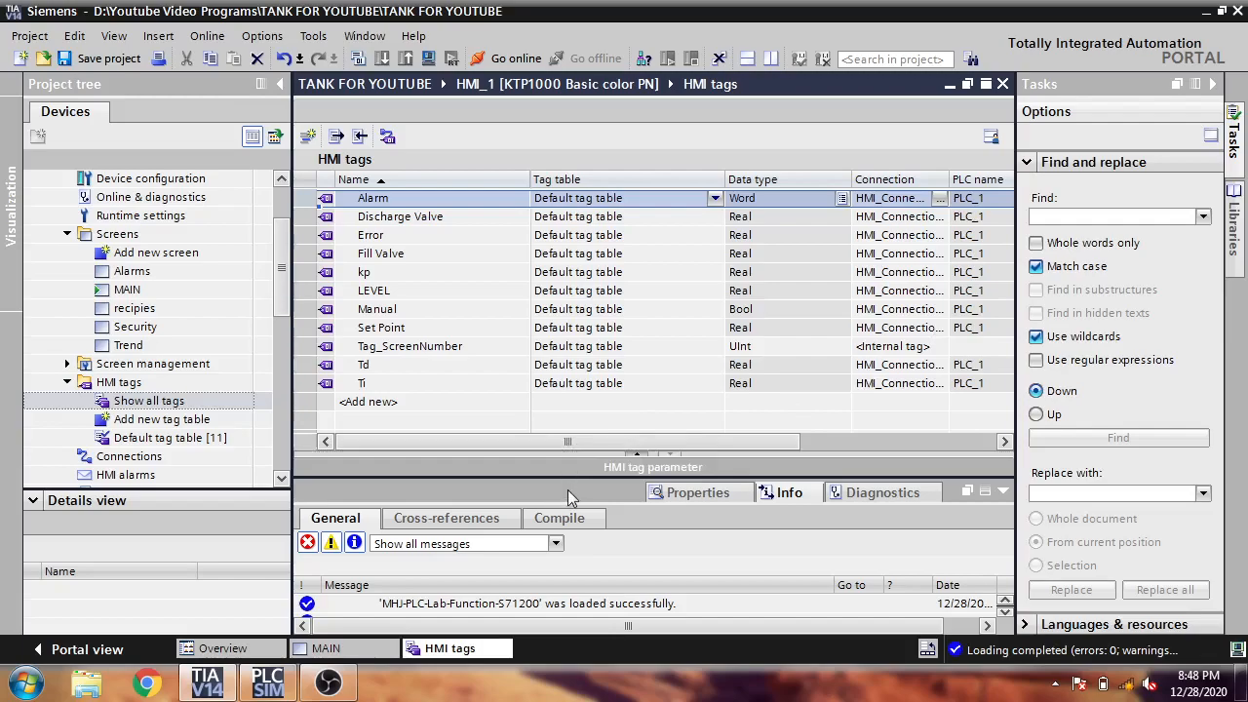
Step: Add a new tag row at the end of the HMI tags table and clear its default name
{"action": "left_click", "coordinate": [467, 406]}
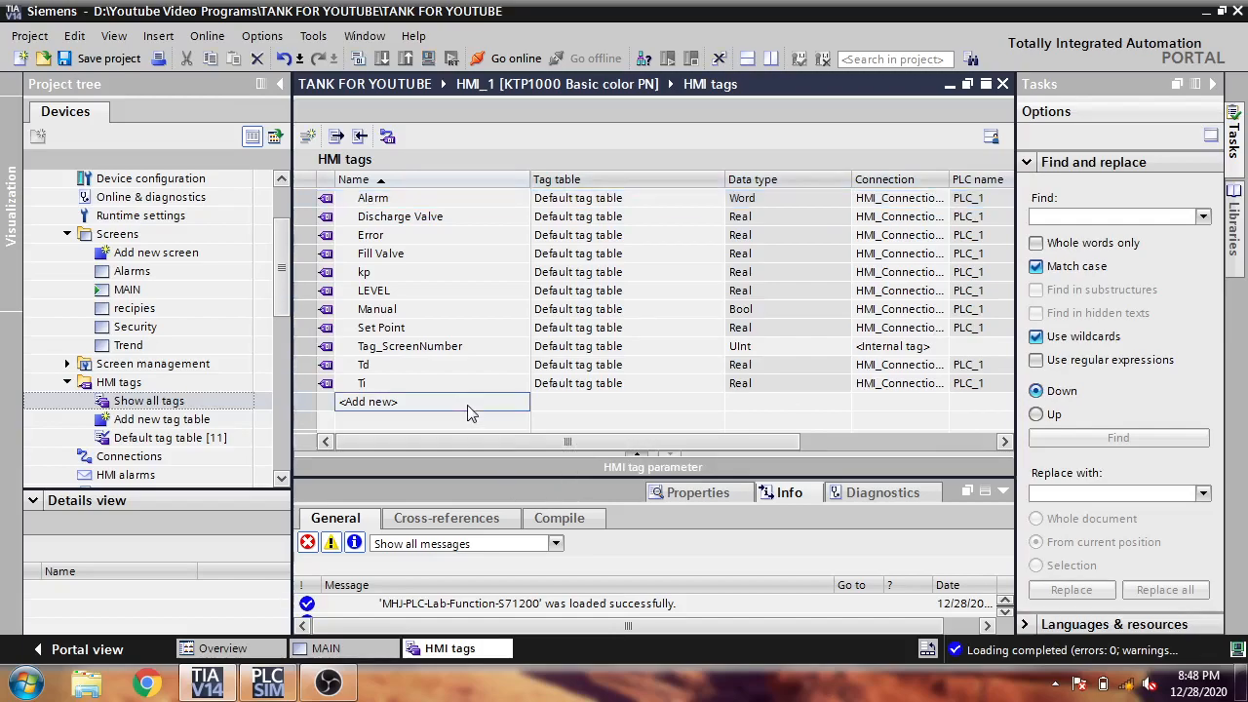
{"action": "left_click", "coordinate": [468, 408]}
{"action": "key", "text": "BackSpace"}
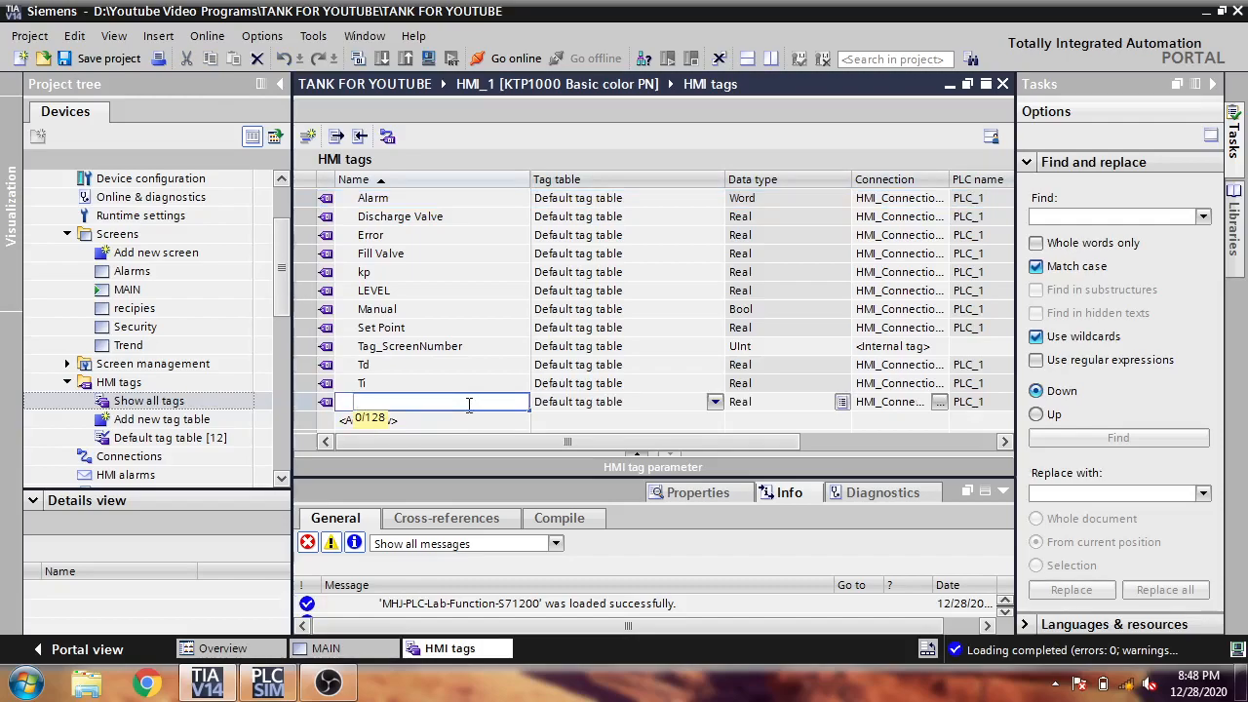
Step: Examine the KP, TI and TD fields on the MAIN screen against the matching entries in the HMI tags table
{"action": "left_click", "coordinate": [370, 276]}
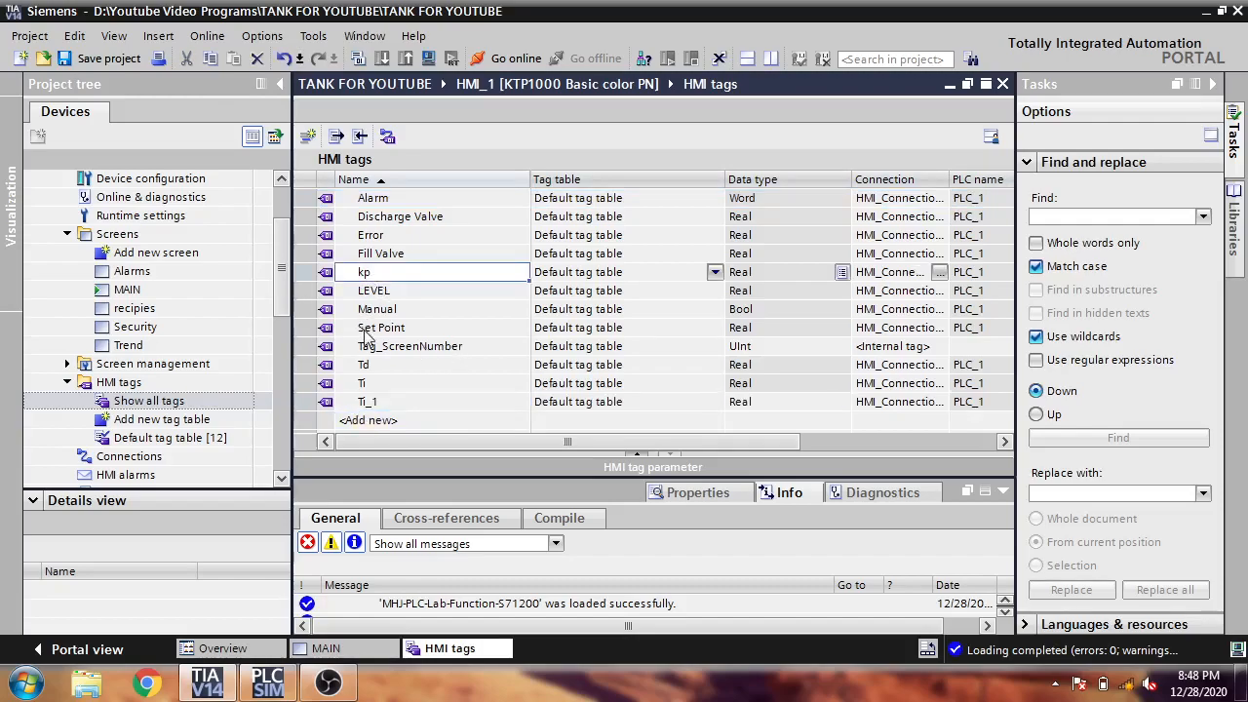
{"action": "left_click", "coordinate": [368, 369]}
{"action": "left_click", "coordinate": [327, 648]}
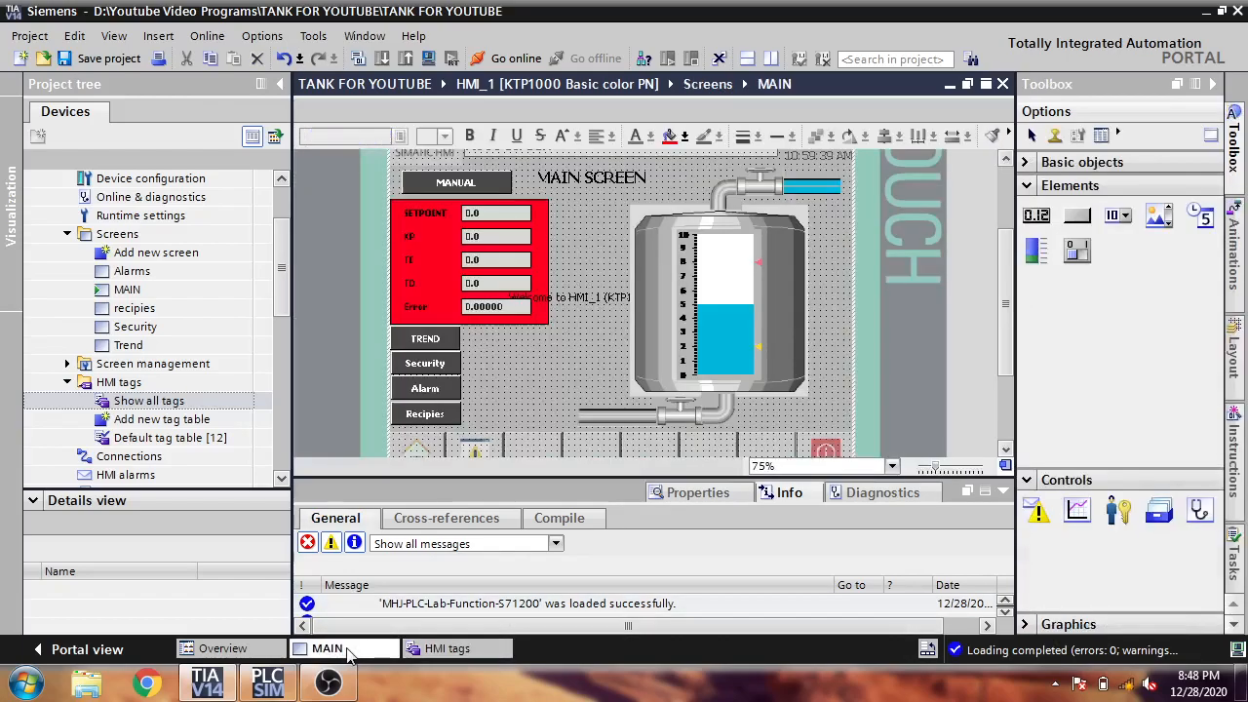
{"action": "left_click", "coordinate": [478, 257]}
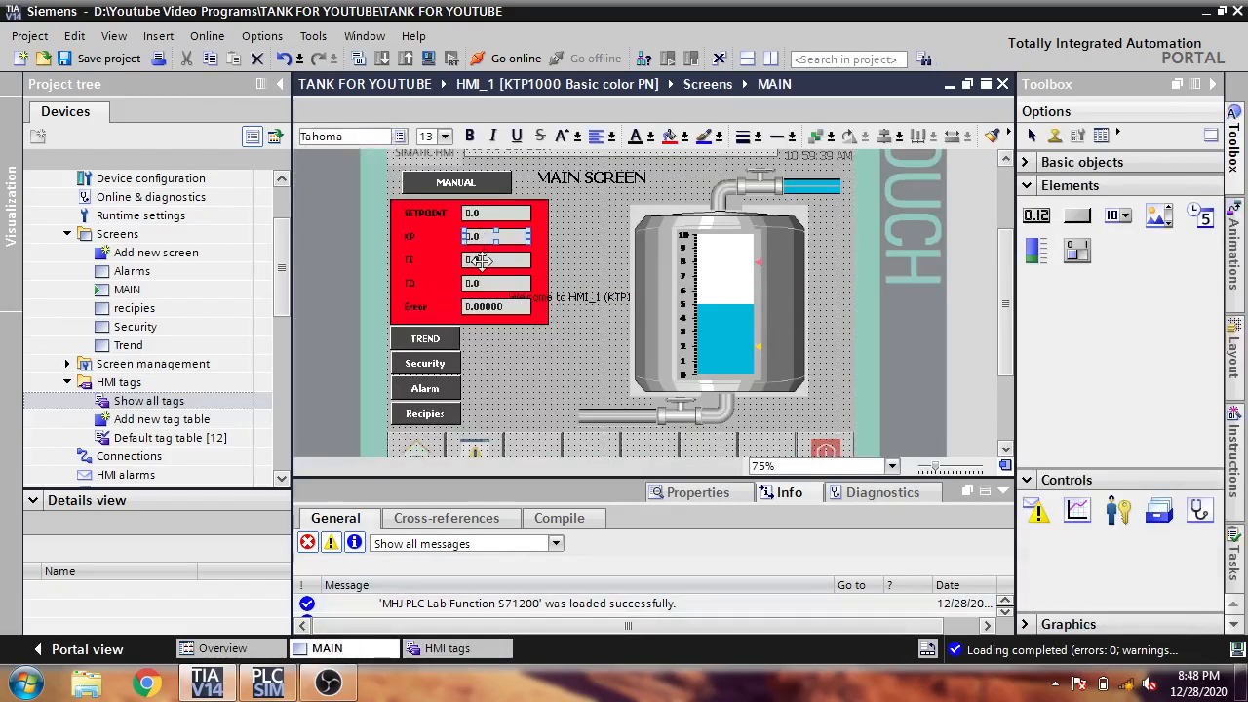
{"action": "left_click", "coordinate": [478, 282]}
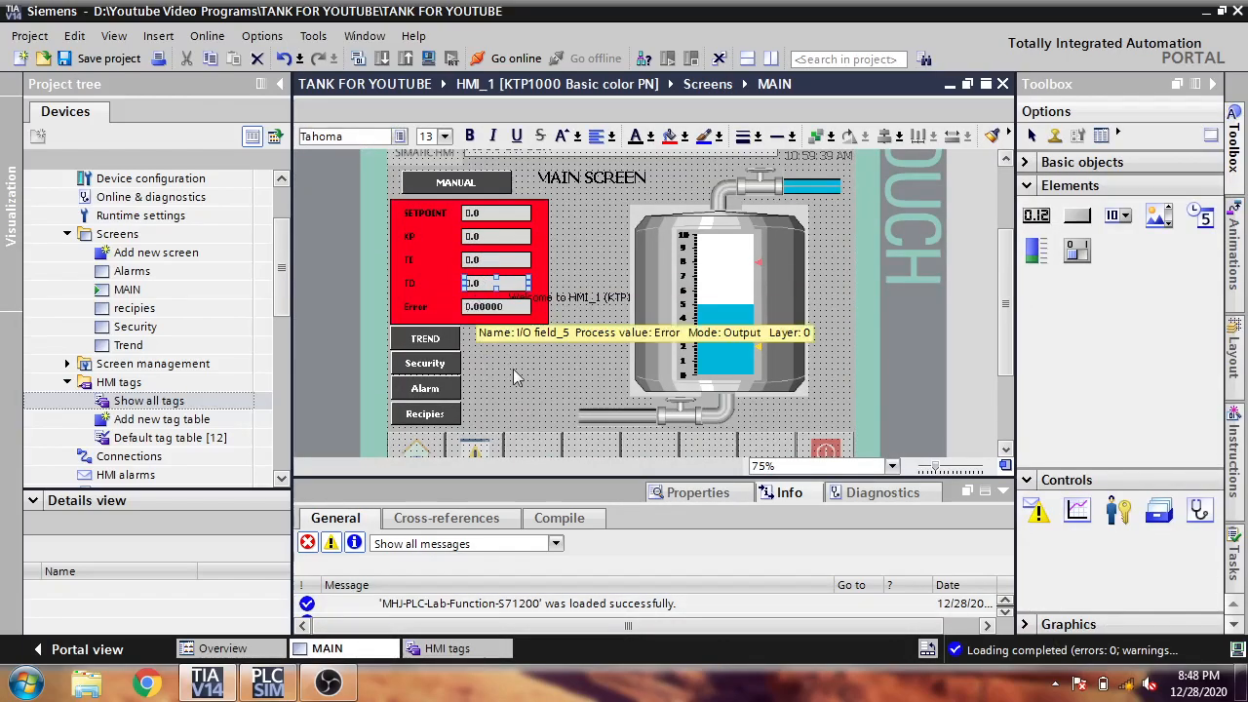
{"action": "left_click_drag", "start_coordinate": [934, 475], "coordinate": [941, 470]}
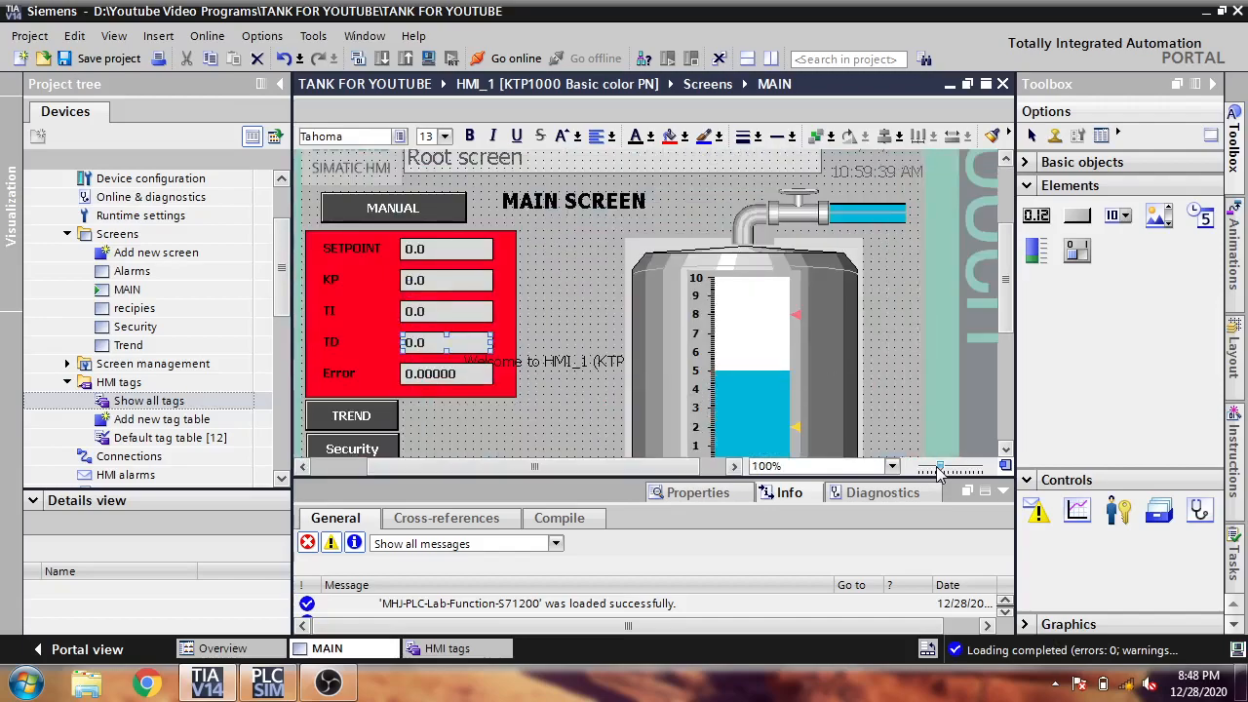
{"action": "left_click", "coordinate": [464, 283]}
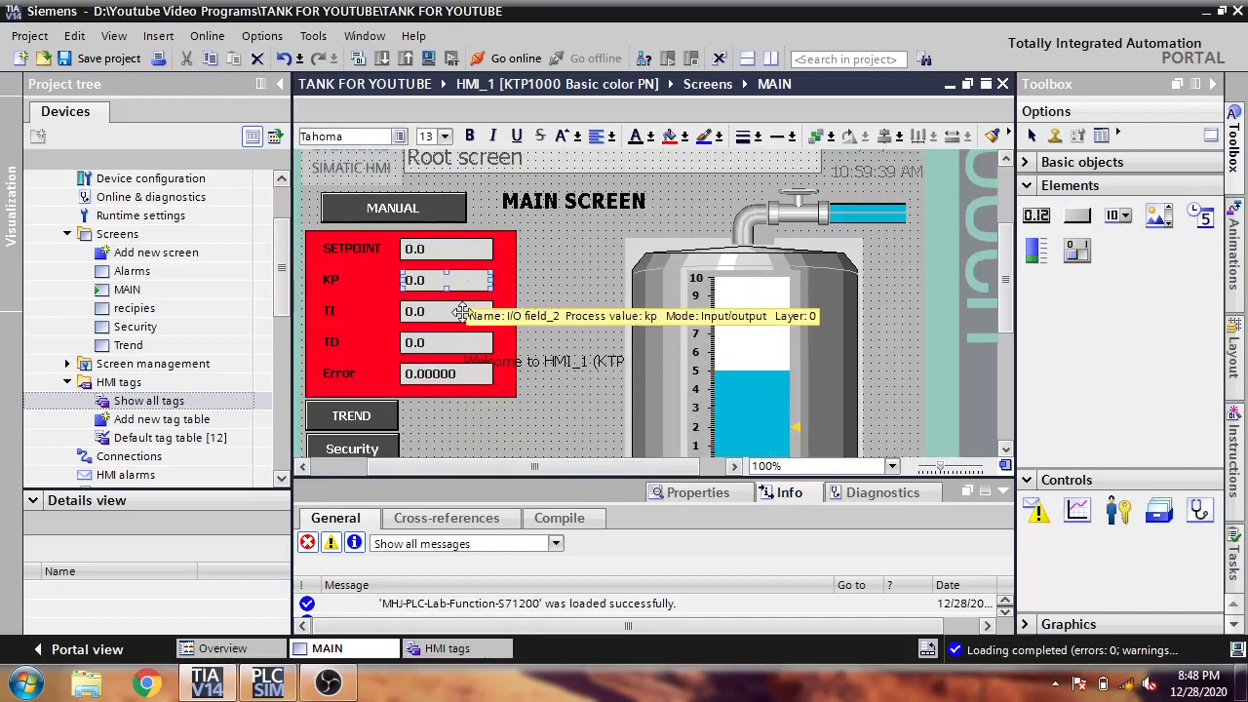
{"action": "left_click_drag", "start_coordinate": [454, 347], "coordinate": [452, 384]}
{"action": "left_click", "coordinate": [429, 652]}
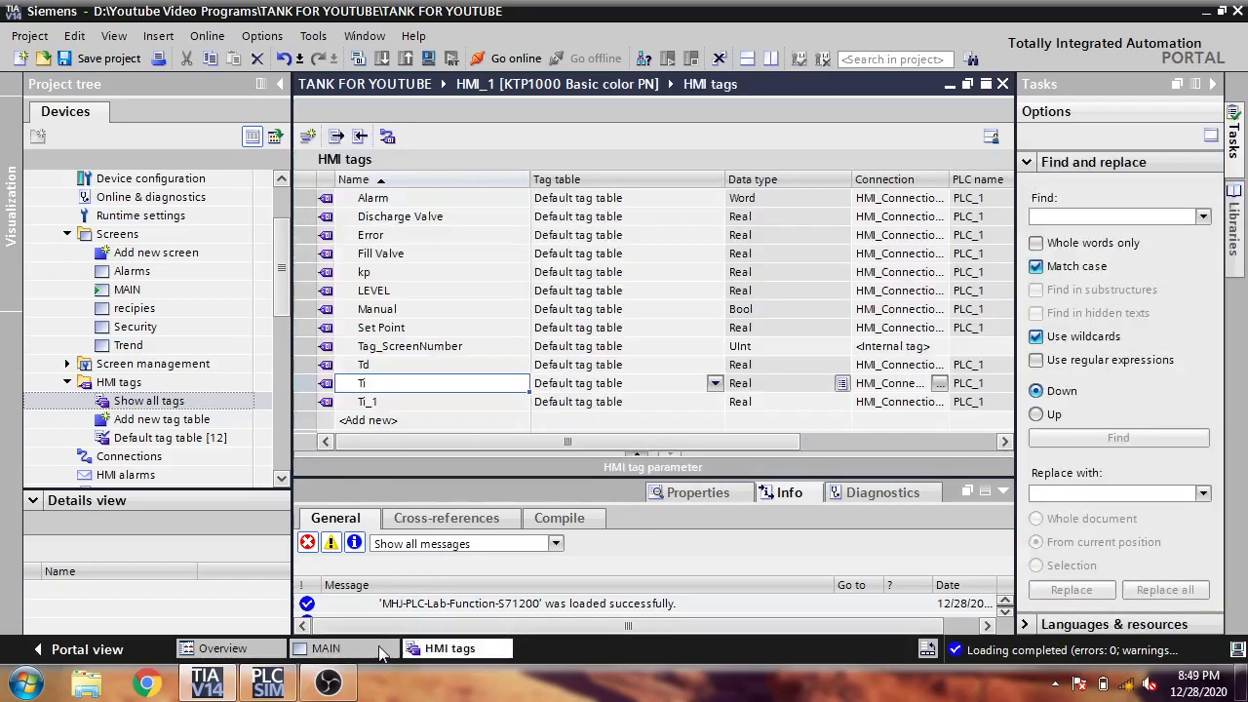
{"action": "left_click", "coordinate": [379, 652]}
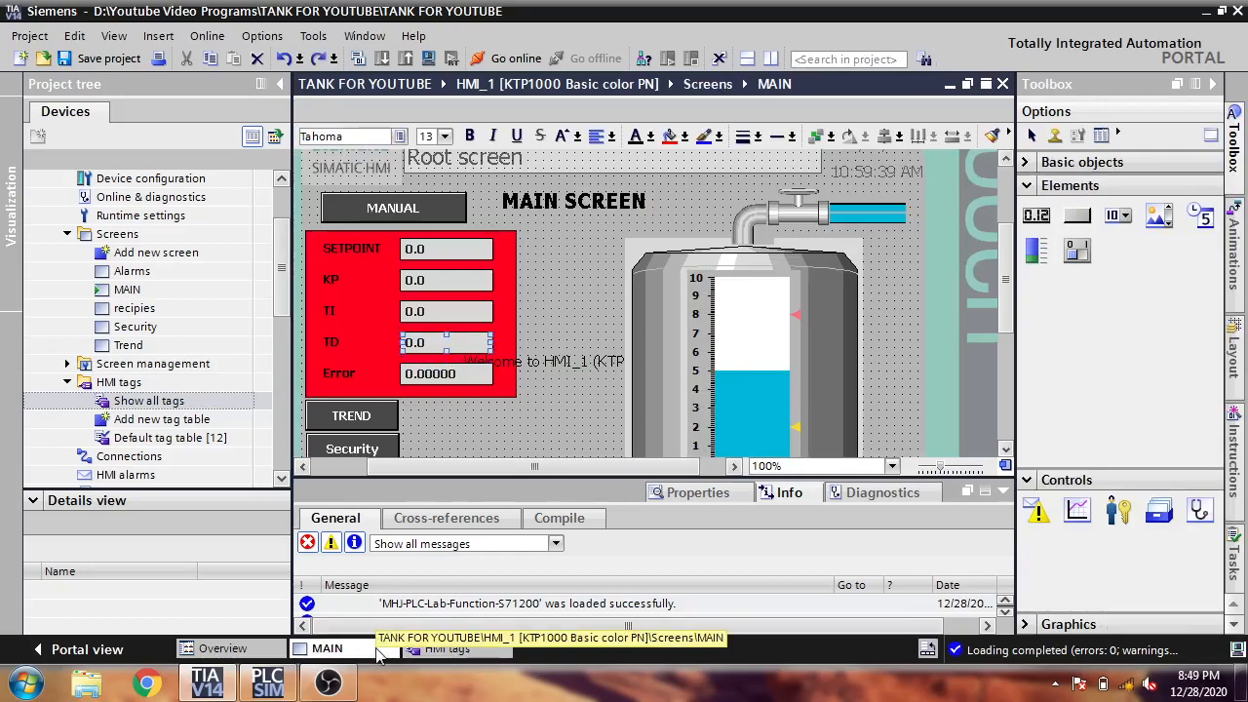
Step: Rename the newly added HMI tag as KP HMI
{"action": "left_click", "coordinate": [444, 649]}
{"action": "left_click", "coordinate": [439, 408]}
{"action": "left_click", "coordinate": [439, 402]}
{"action": "key", "text": "BackSpace"}
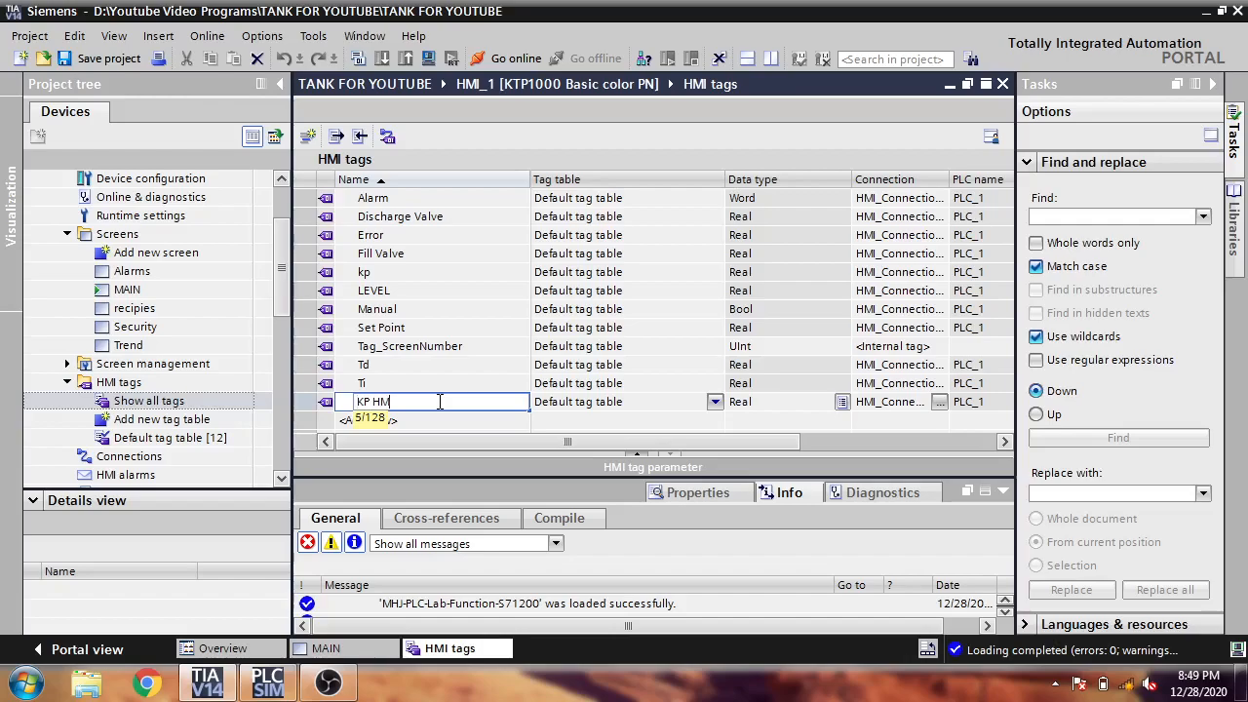
Step: Set the connection of the KP HMI tag to <Internal tag>
{"action": "left_click", "coordinate": [788, 402]}
{"action": "left_click", "coordinate": [939, 403]}
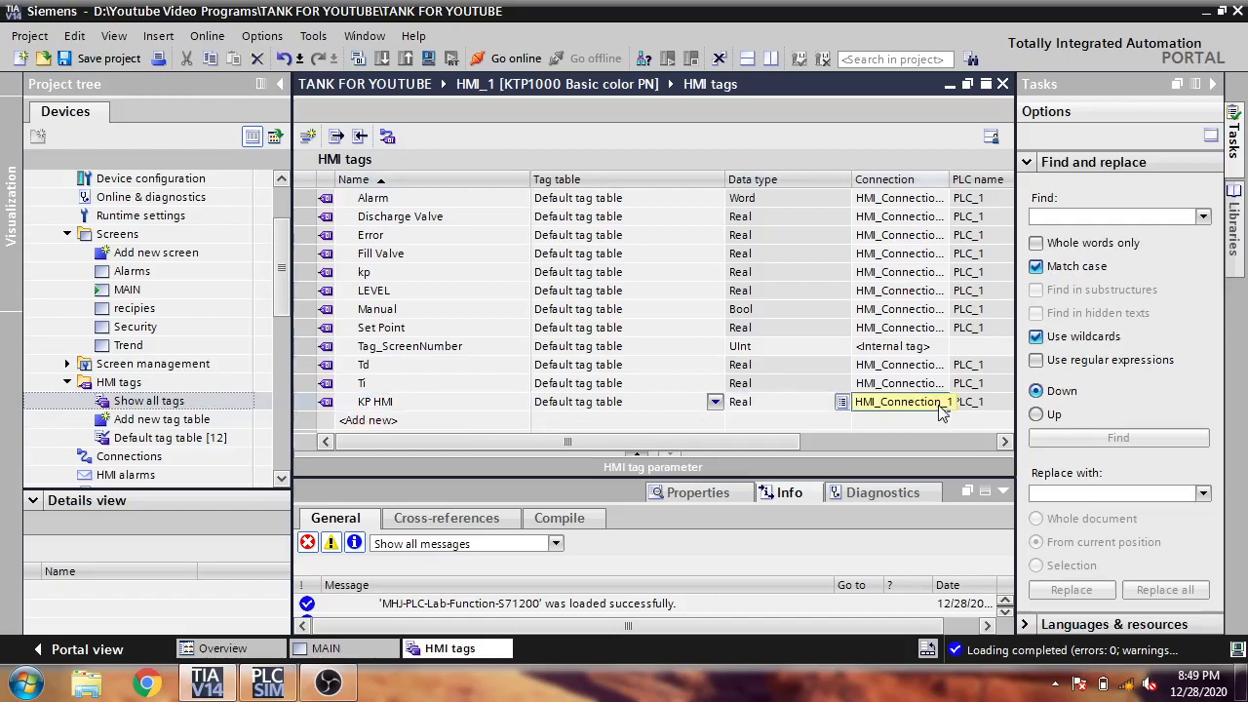
{"action": "left_click", "coordinate": [939, 403]}
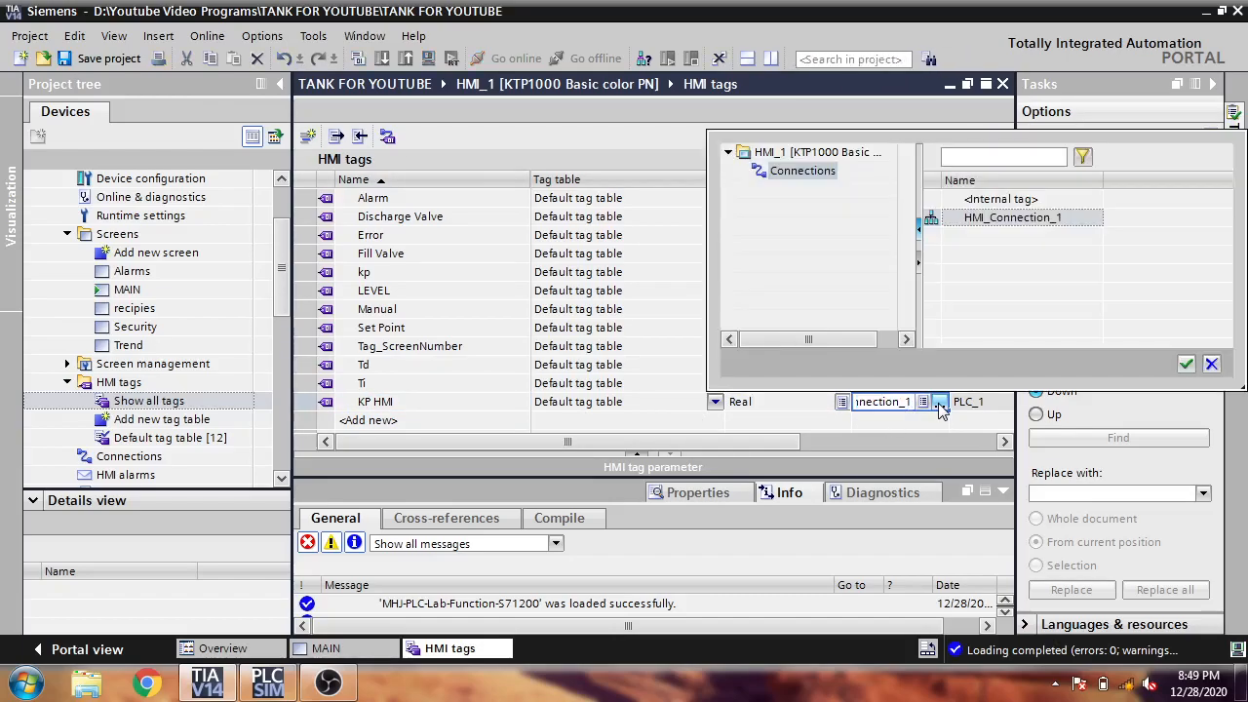
{"action": "double_click", "coordinate": [1008, 205]}
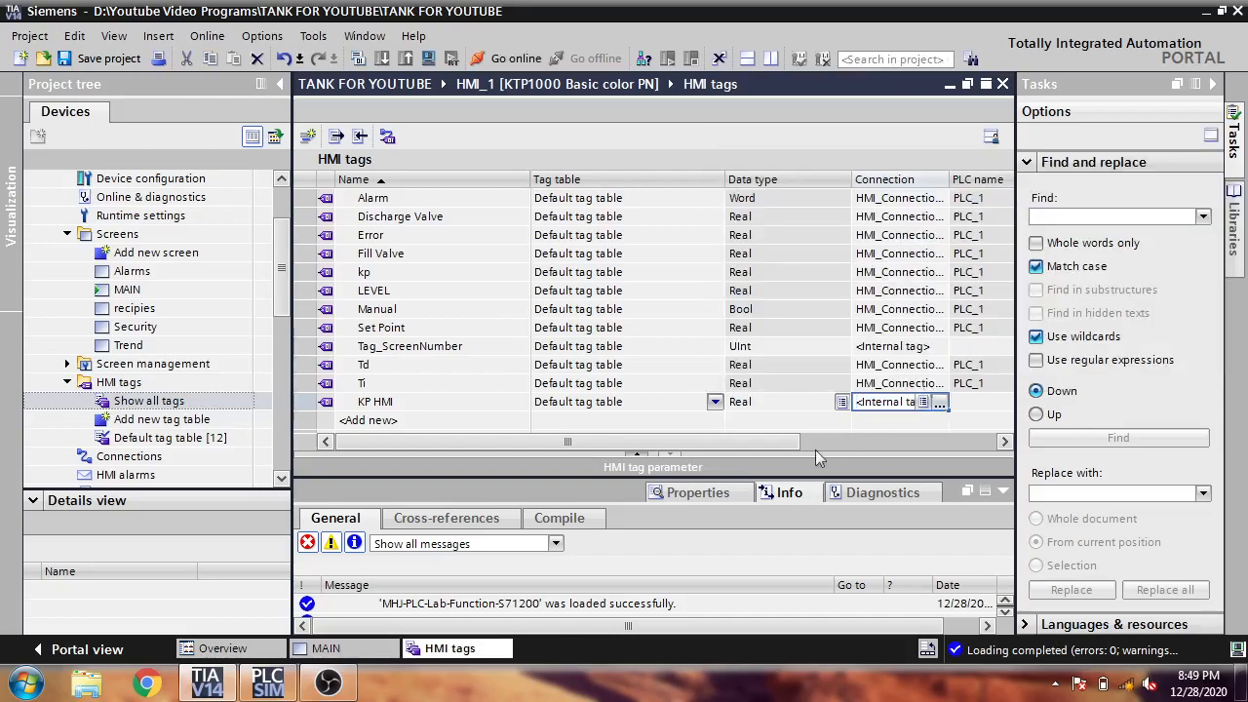
Step: Assign the PLC tag kp from PLC_1's standard variable table to the KP HMI tag
{"action": "left_click_drag", "start_coordinate": [764, 440], "coordinate": [840, 452]}
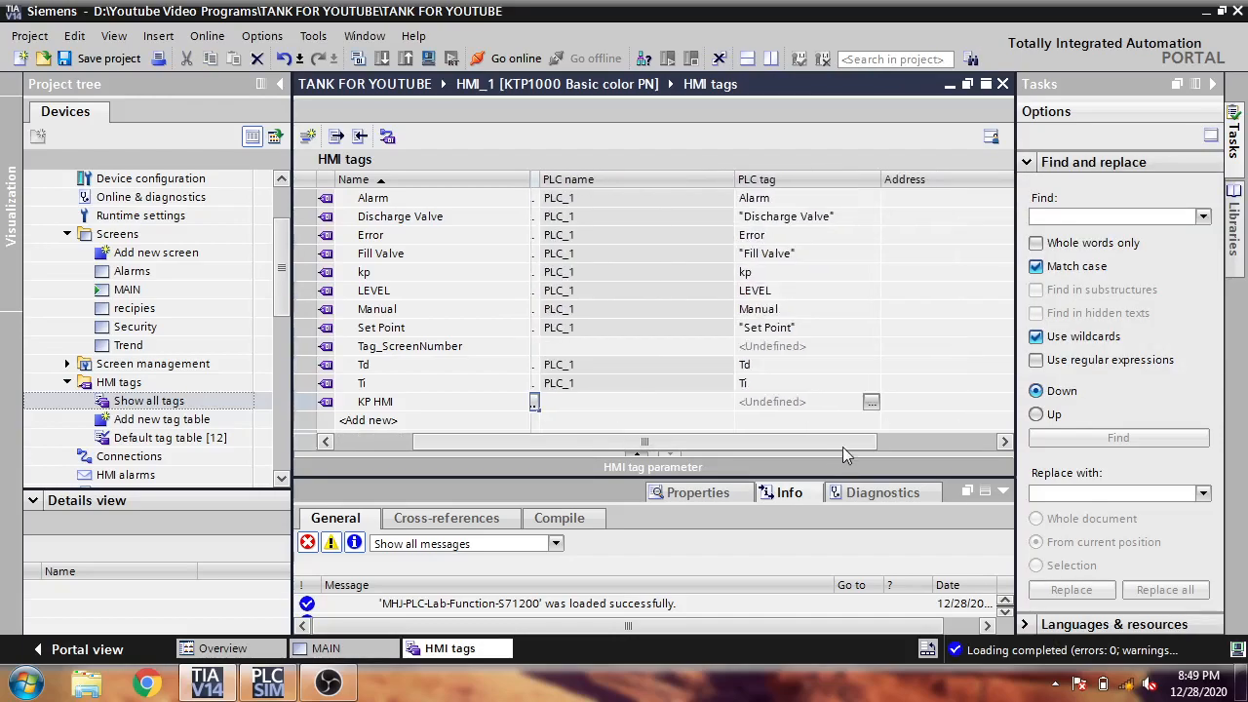
{"action": "left_click", "coordinate": [871, 403]}
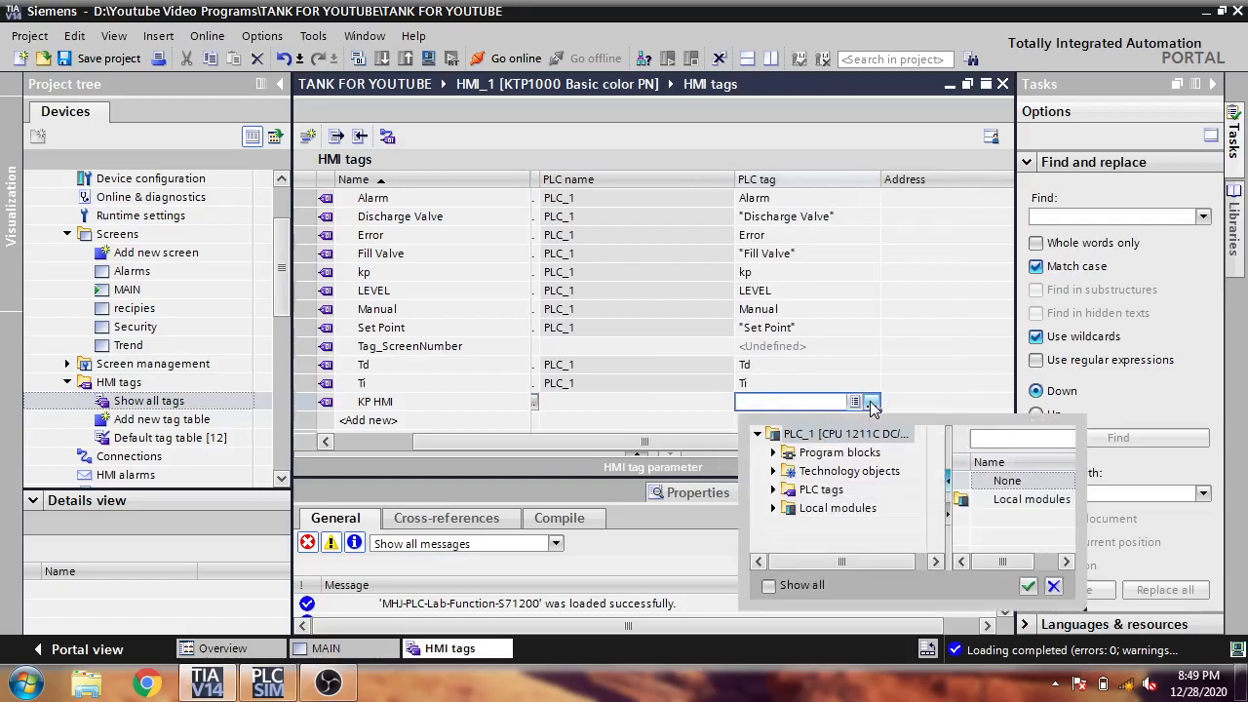
{"action": "left_click", "coordinate": [774, 491]}
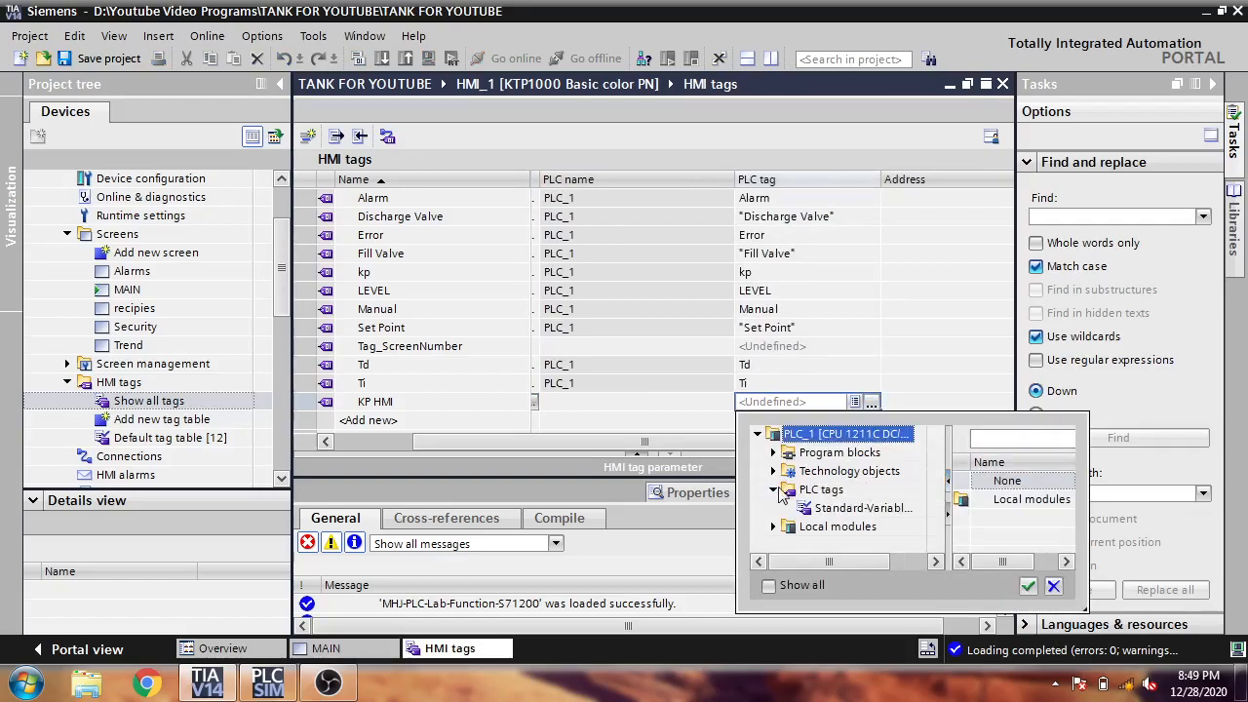
{"action": "left_click", "coordinate": [859, 508]}
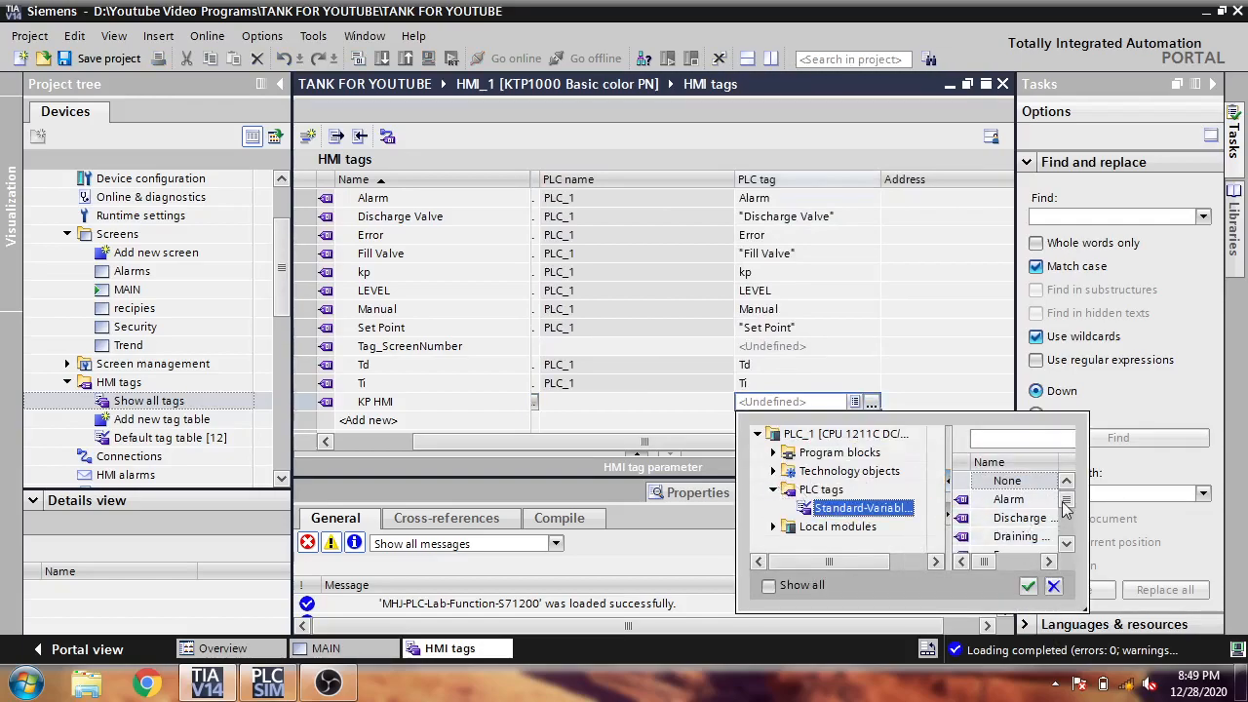
{"action": "left_click_drag", "start_coordinate": [1089, 494], "coordinate": [1219, 502]}
{"action": "left_click", "coordinate": [1201, 545]}
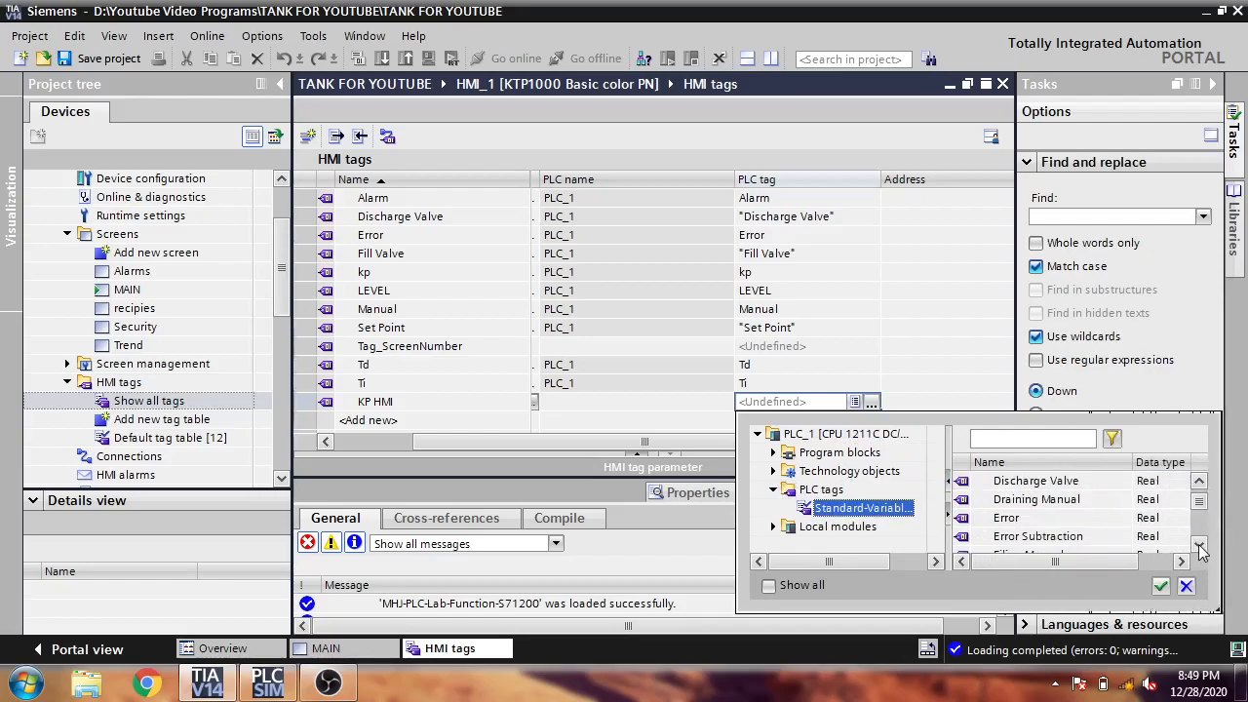
{"action": "left_click", "coordinate": [1200, 545]}
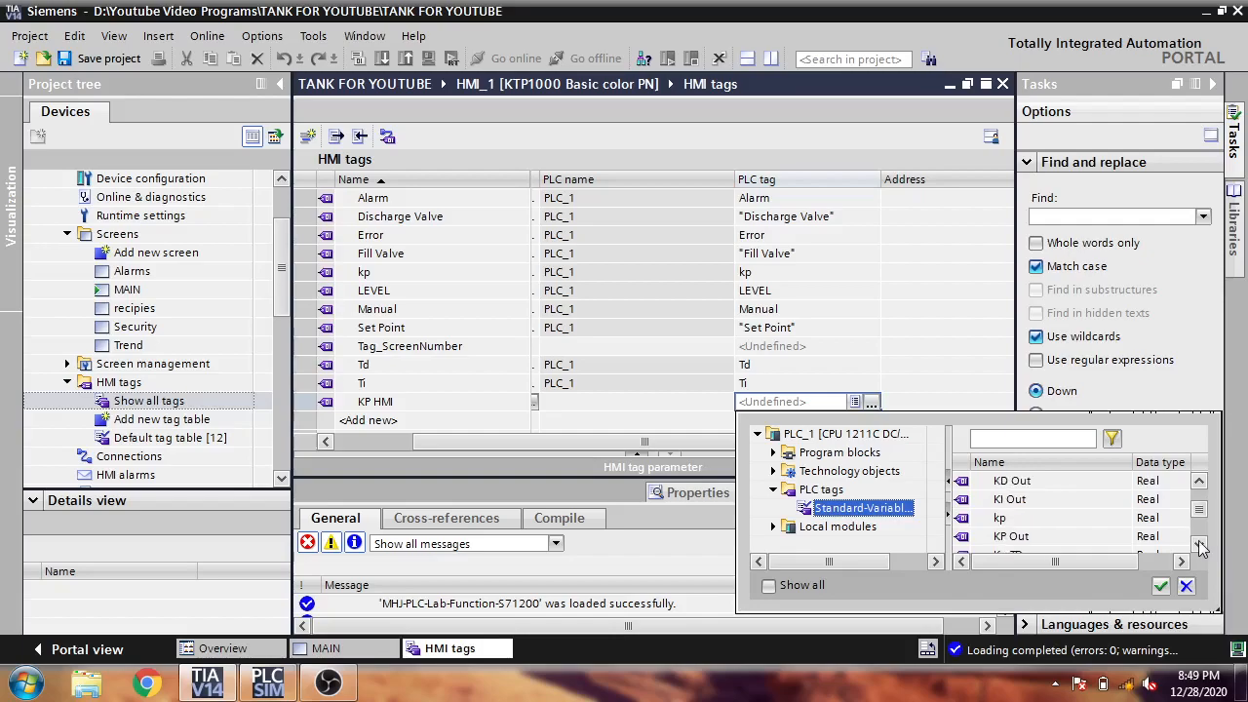
{"action": "double_click", "coordinate": [1014, 518]}
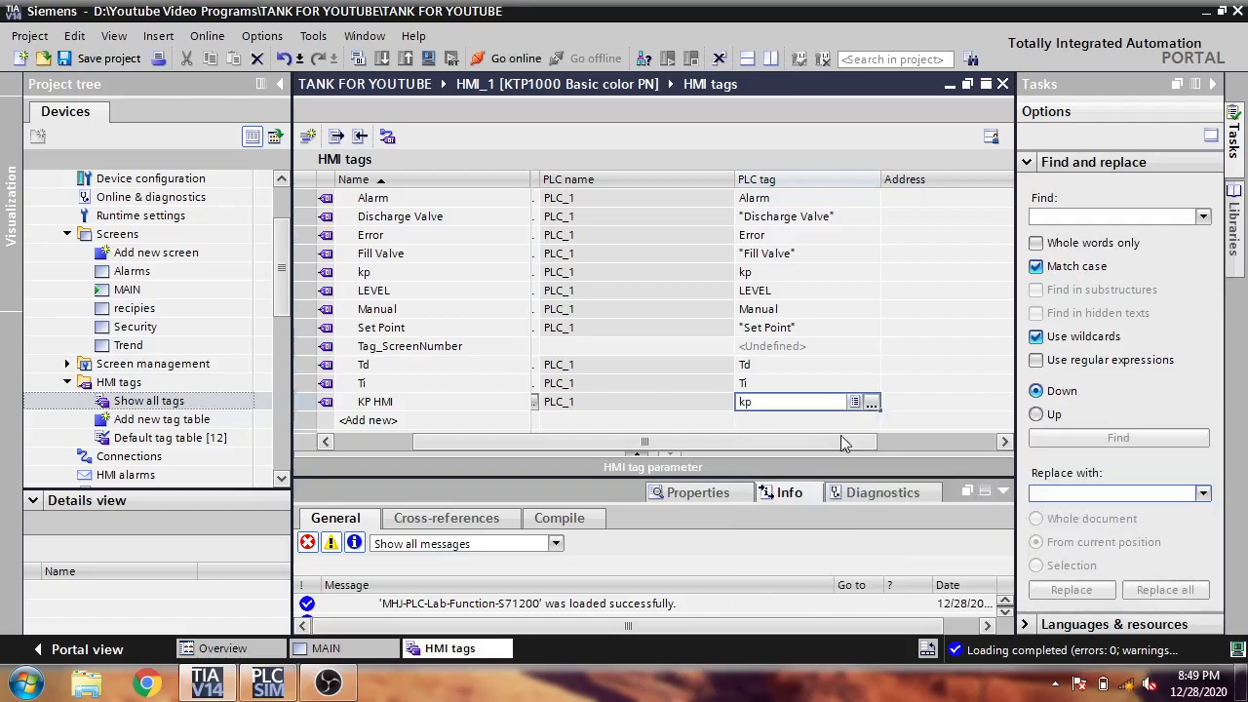
Step: Add another tag below KP HMI in the HMI tags table and name it TD HMI
{"action": "left_click_drag", "start_coordinate": [815, 443], "coordinate": [719, 451]}
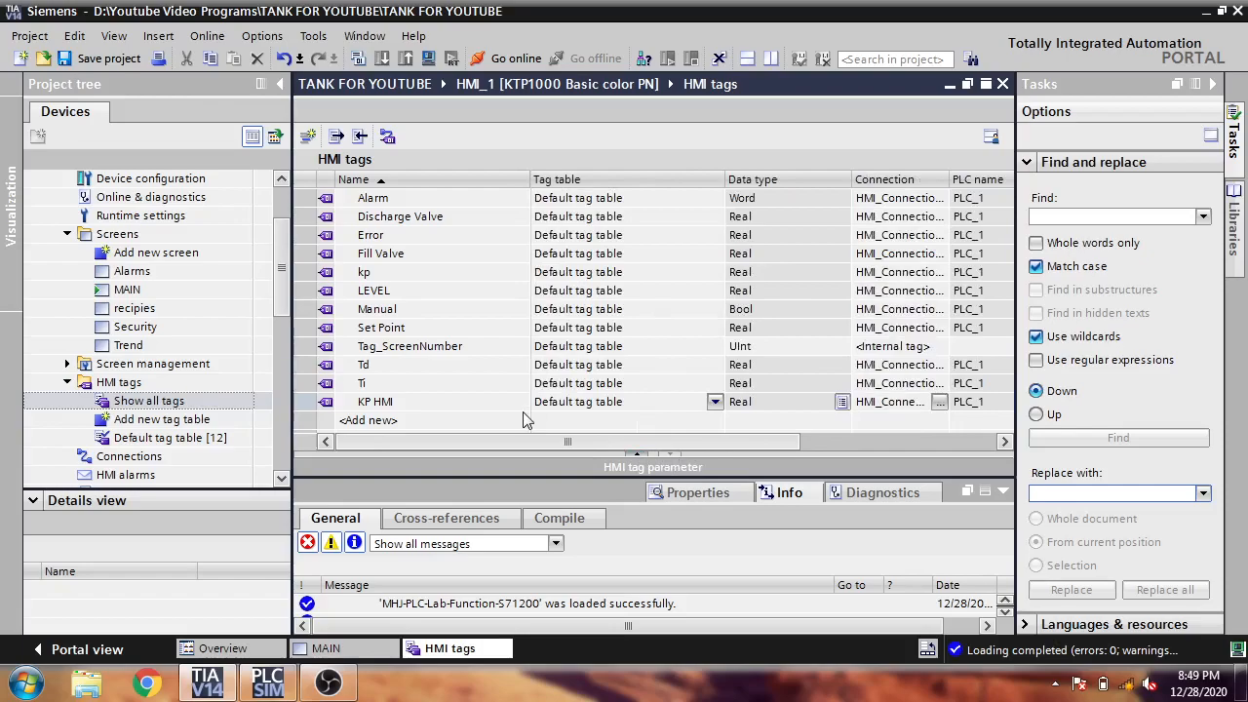
{"action": "left_click", "coordinate": [480, 427]}
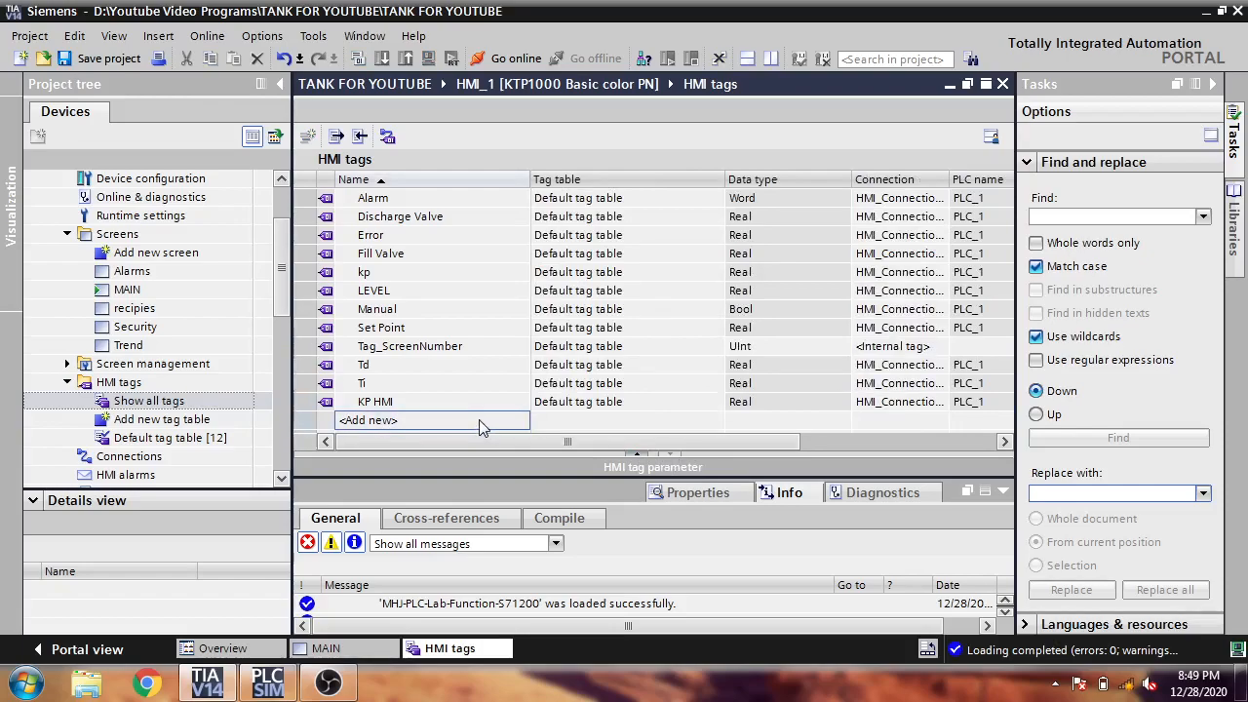
{"action": "double_click", "coordinate": [479, 420]}
{"action": "left_click_drag", "start_coordinate": [414, 421], "coordinate": [395, 421]}
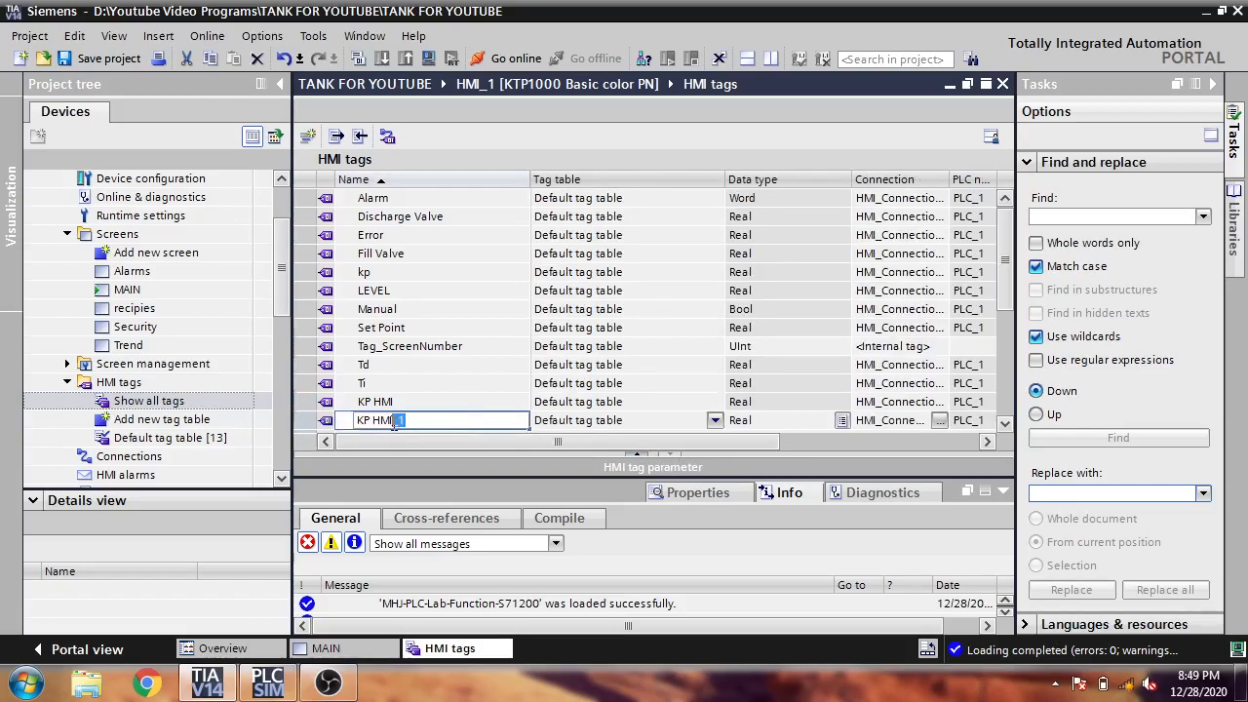
{"action": "key", "text": "BackSpace"}
{"action": "left_click", "coordinate": [367, 420]}
{"action": "key", "text": "BackSpace"}
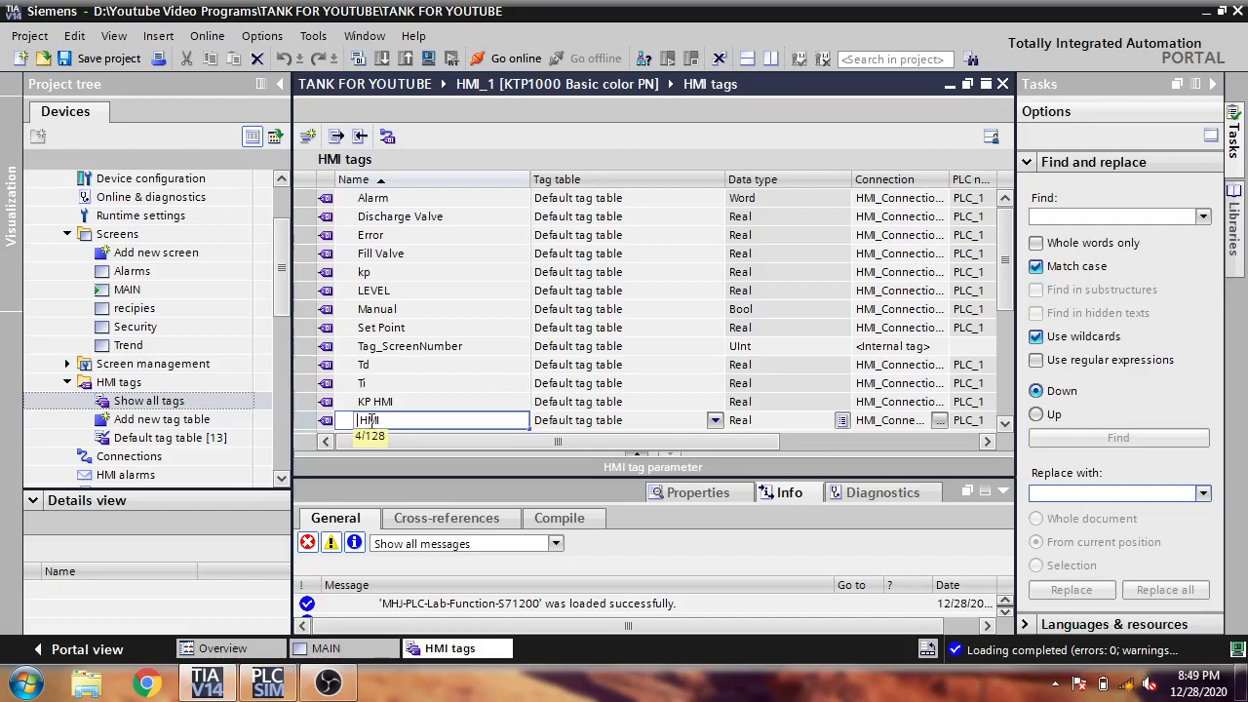
{"action": "key", "text": "Return"}
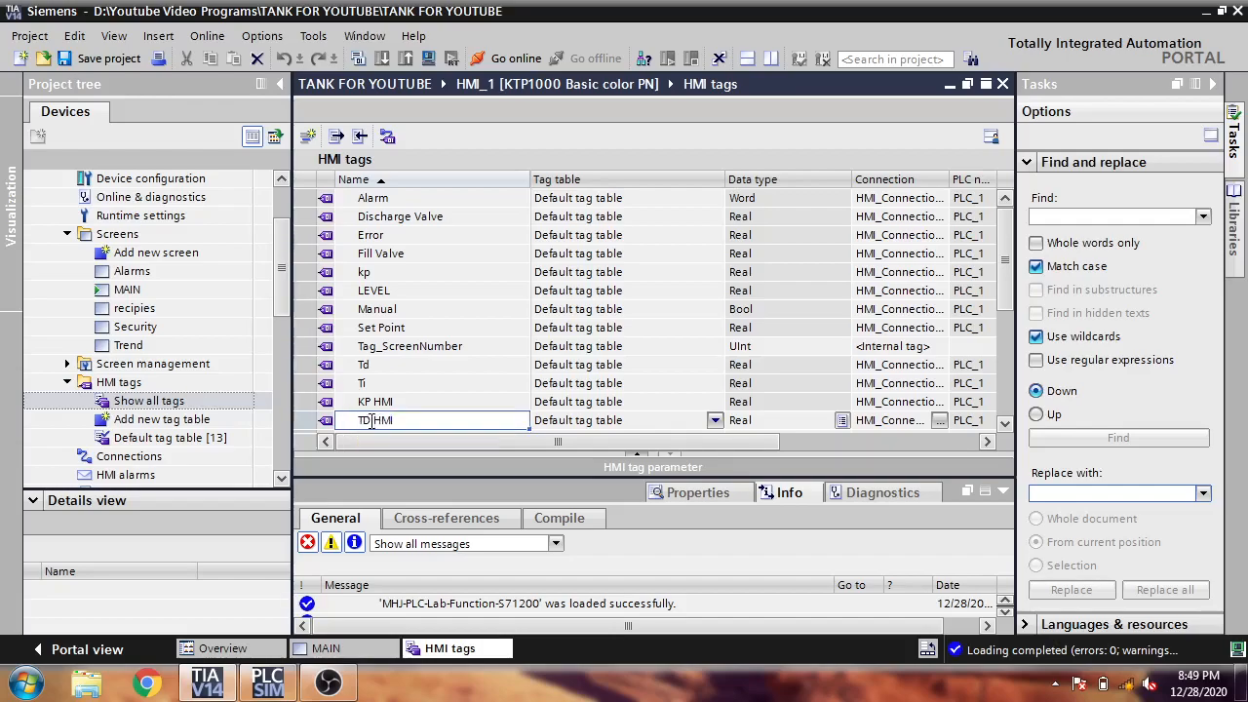
Step: Assign the PLC tag Td from PLC_1's standard variable table to the TD HMI tag
{"action": "mouse_move", "coordinate": [504, 445]}
{"action": "left_mouse_down"}
{"action": "mouse_move", "coordinate": [561, 440]}
{"action": "mouse_move", "coordinate": [504, 447]}
{"action": "left_mouse_up"}
{"action": "left_click_drag", "start_coordinate": [1005, 274], "coordinate": [1007, 296]}
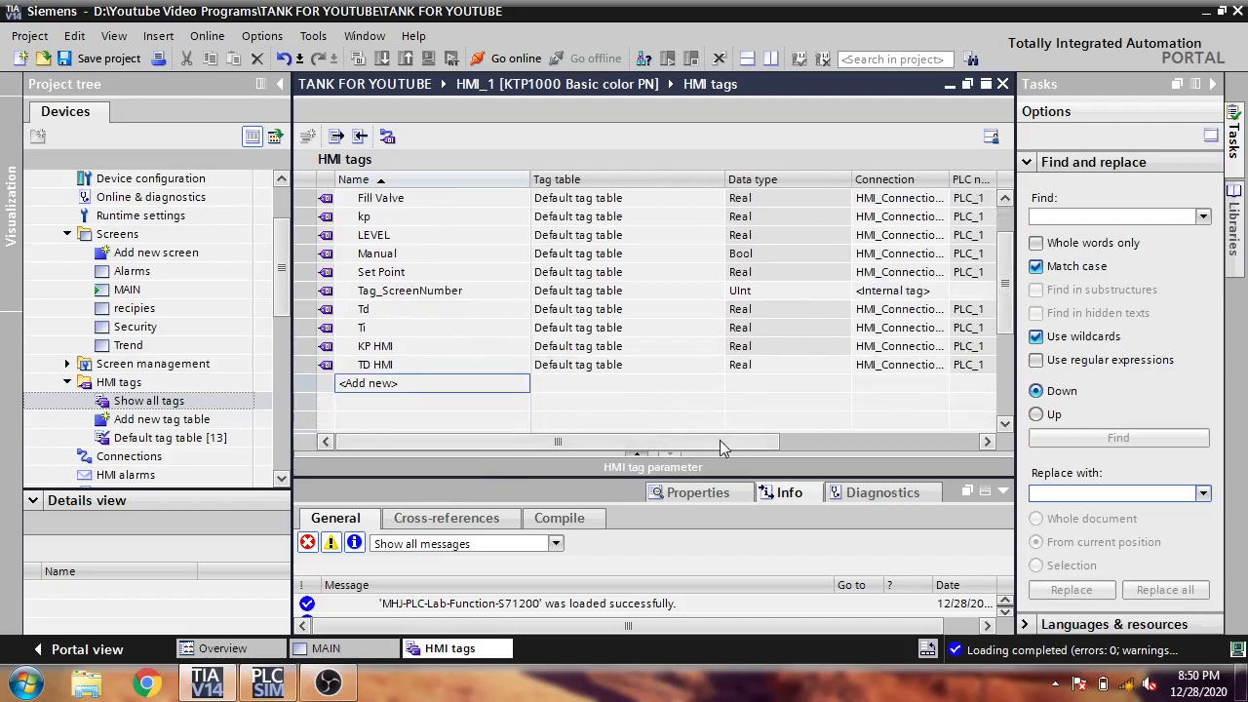
{"action": "left_click_drag", "start_coordinate": [732, 445], "coordinate": [814, 441]}
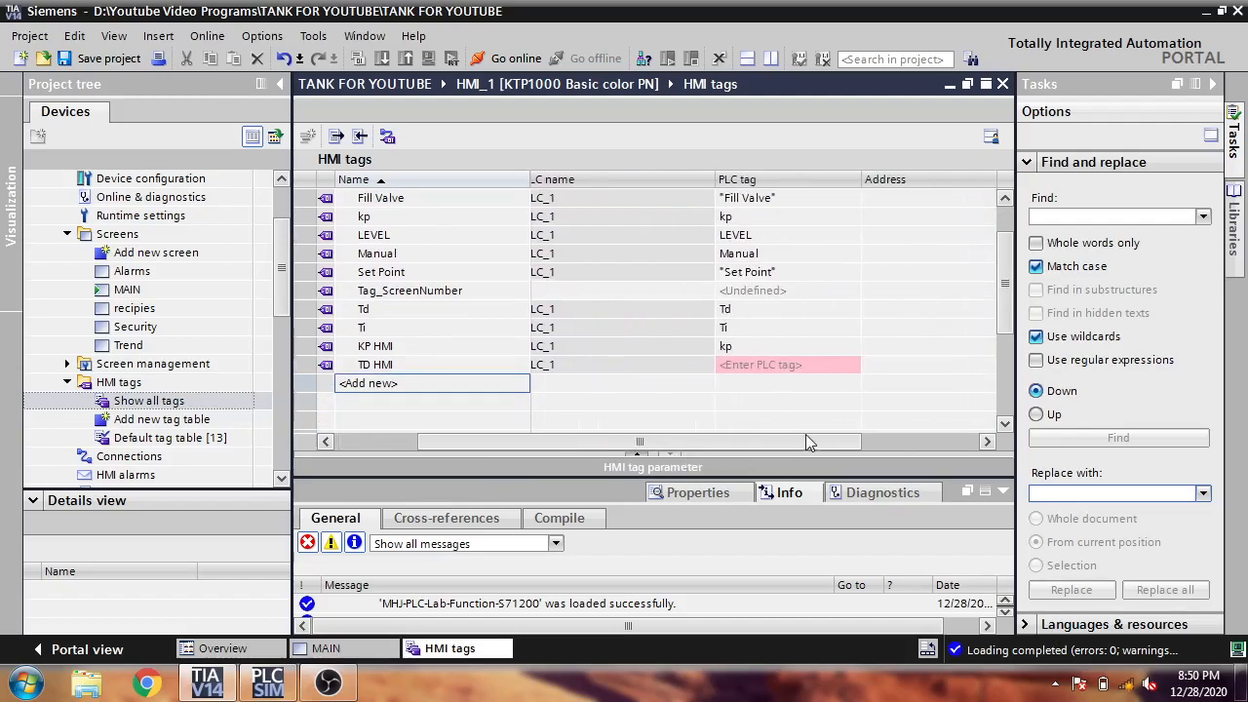
{"action": "left_click", "coordinate": [812, 366]}
{"action": "left_click", "coordinate": [814, 366]}
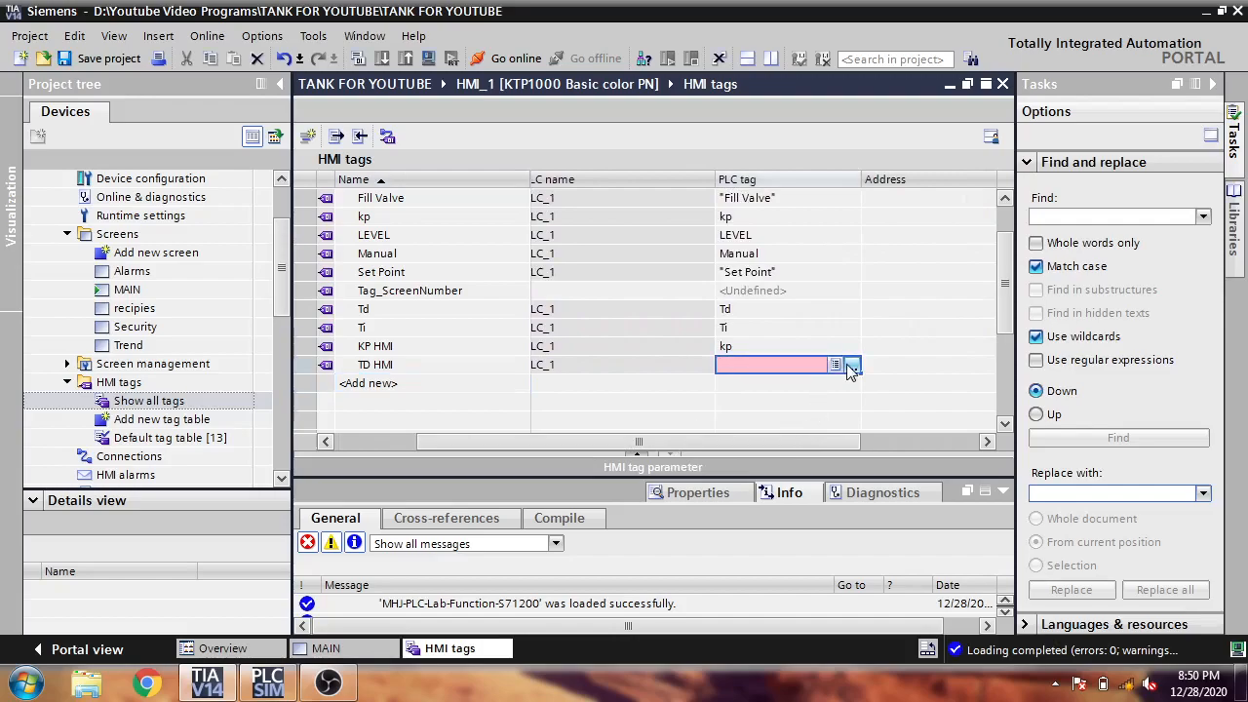
{"action": "left_click", "coordinate": [852, 364]}
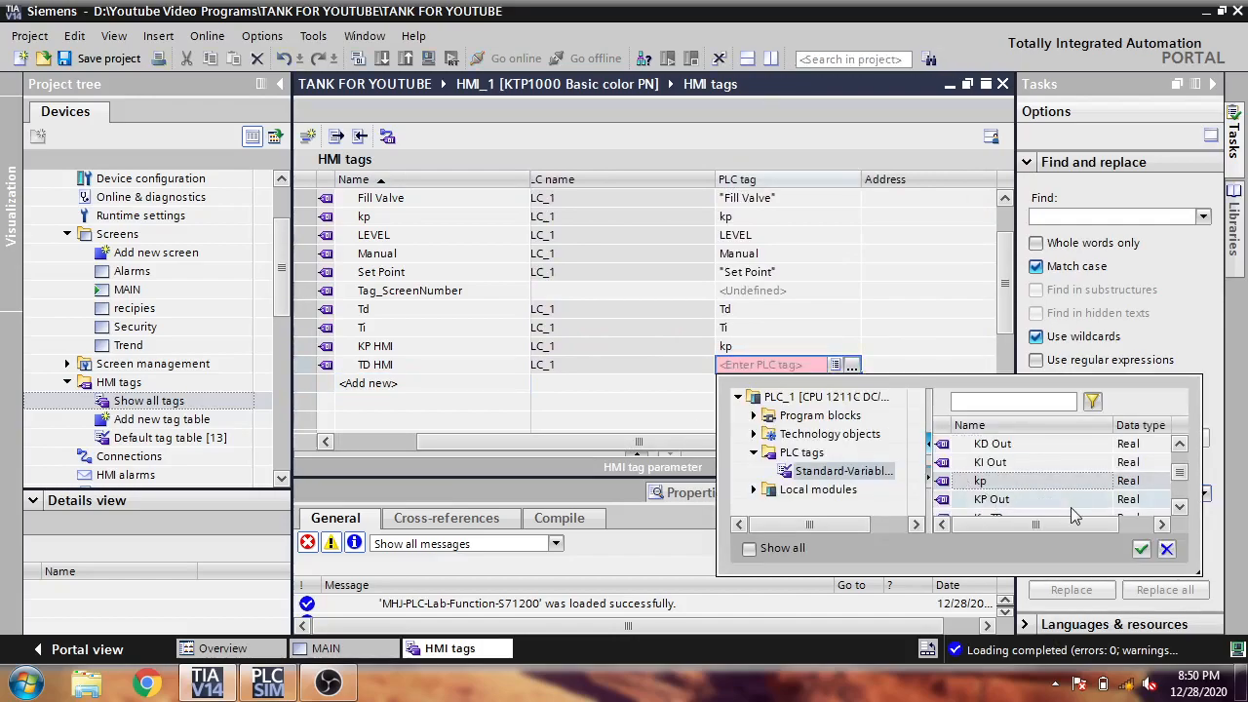
{"action": "left_click", "coordinate": [1179, 507]}
{"action": "left_click", "coordinate": [1179, 508]}
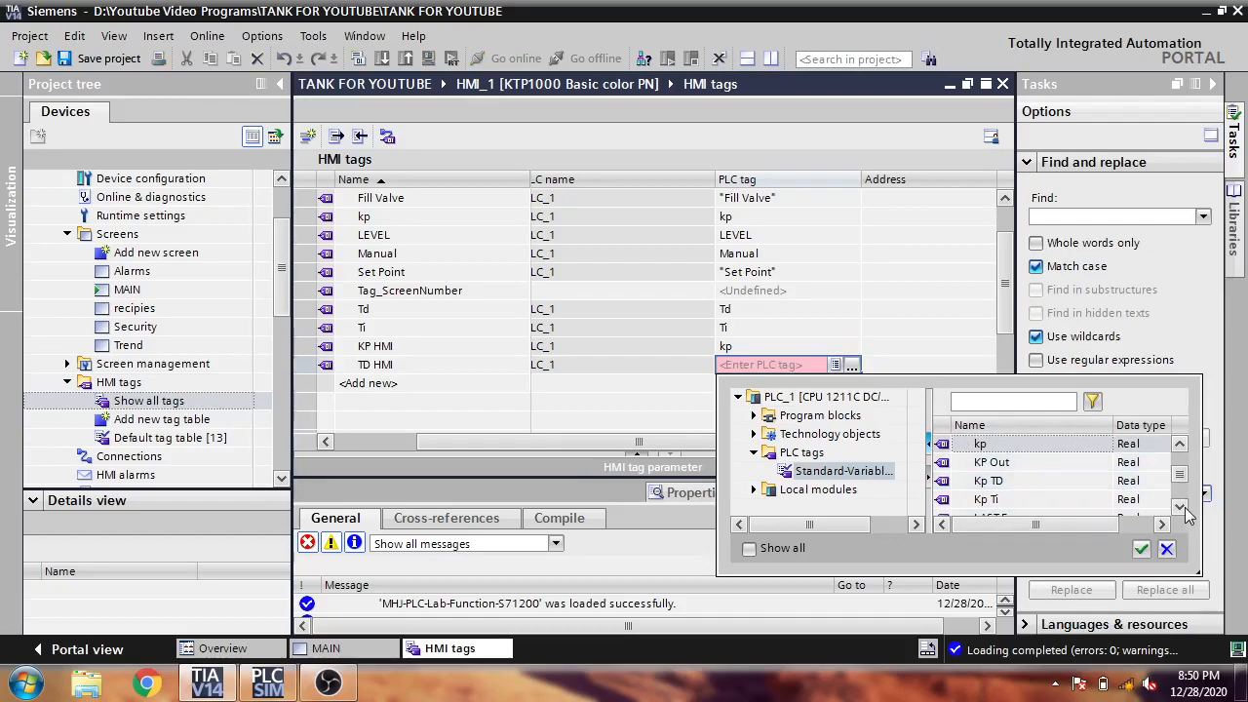
{"action": "left_click", "coordinate": [1180, 508]}
{"action": "left_click", "coordinate": [1180, 509]}
{"action": "left_click", "coordinate": [1180, 507]}
{"action": "left_click", "coordinate": [1180, 507]}
{"action": "left_click", "coordinate": [1180, 507]}
{"action": "left_click", "coordinate": [1180, 507]}
{"action": "left_click", "coordinate": [1179, 507]}
{"action": "left_click", "coordinate": [1063, 487]}
{"action": "double_click", "coordinate": [1063, 488]}
Step: Add another tag below TD HMI in the HMI tags table and name it TI HMI
{"action": "left_click_drag", "start_coordinate": [790, 440], "coordinate": [619, 447]}
{"action": "left_click", "coordinate": [444, 386]}
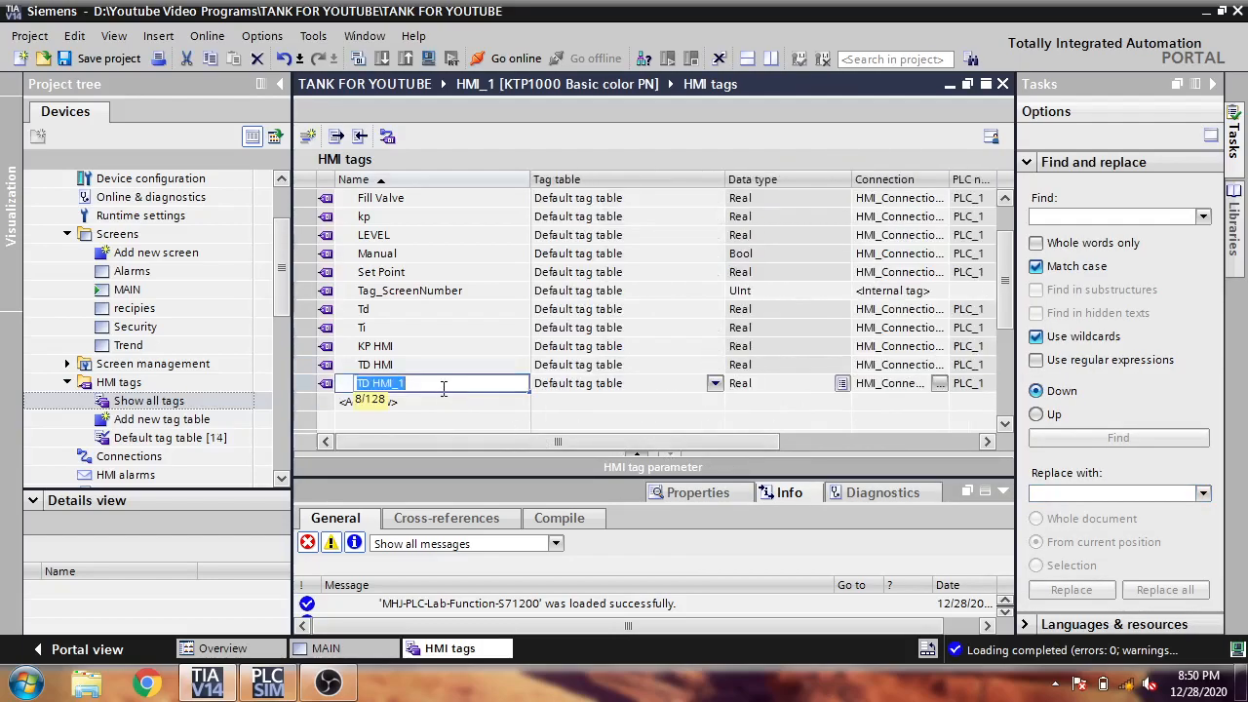
{"action": "left_click", "coordinate": [369, 385]}
{"action": "key", "text": "BackSpace"}
{"action": "type", "text": "i"}
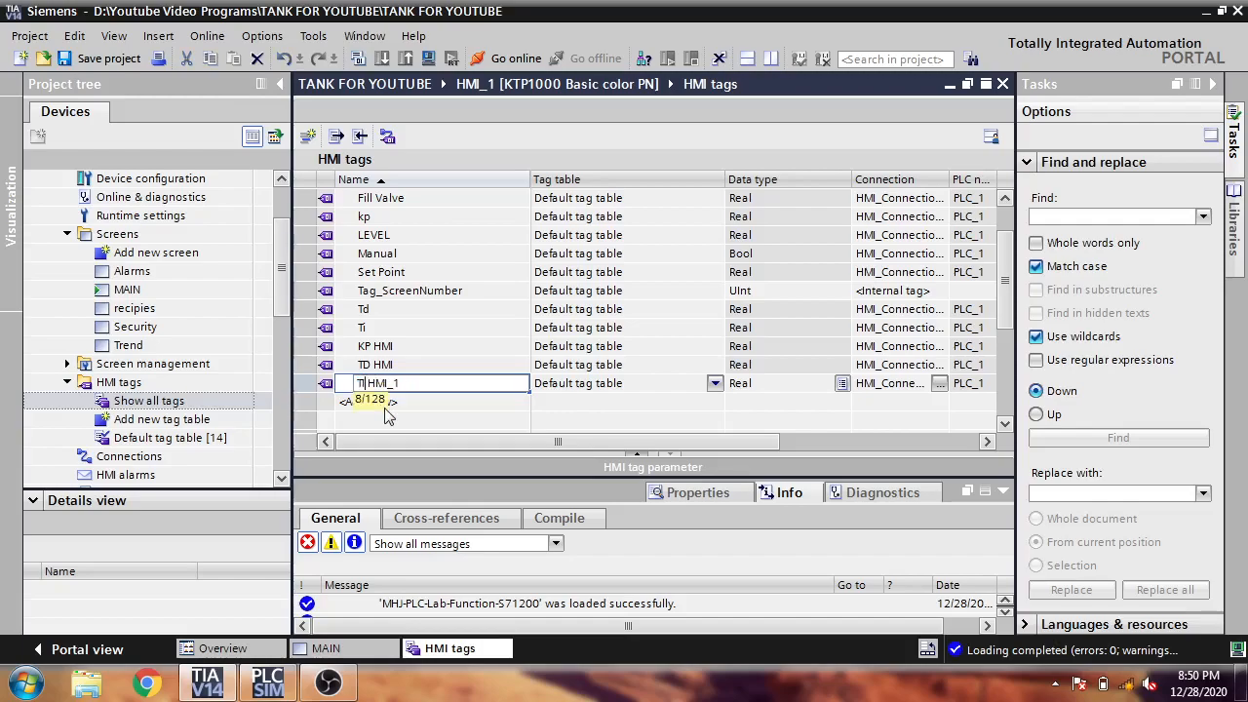
{"action": "key", "text": "BackSpace"}
{"action": "key", "text": "BackSpace"}
Step: Assign the PLC tag Ti from the standard variable table to the TI HMI tag and save the project
{"action": "left_click_drag", "start_coordinate": [501, 441], "coordinate": [626, 453]}
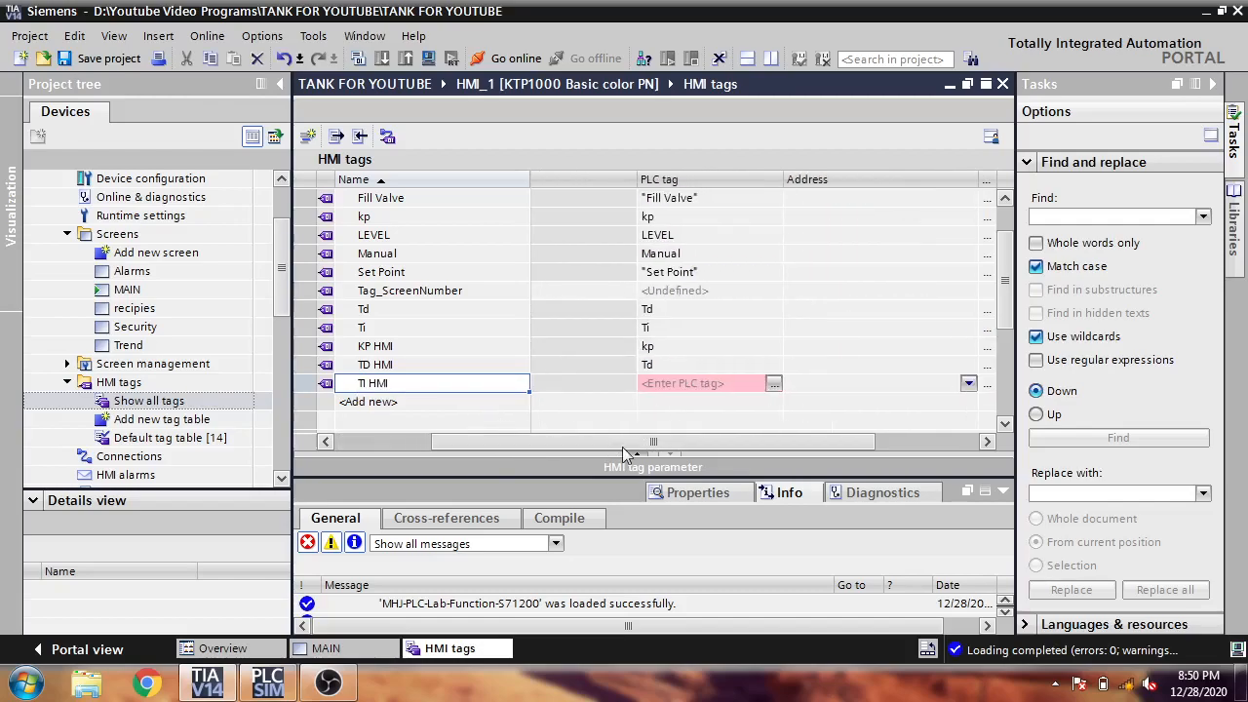
{"action": "left_click", "coordinate": [774, 383]}
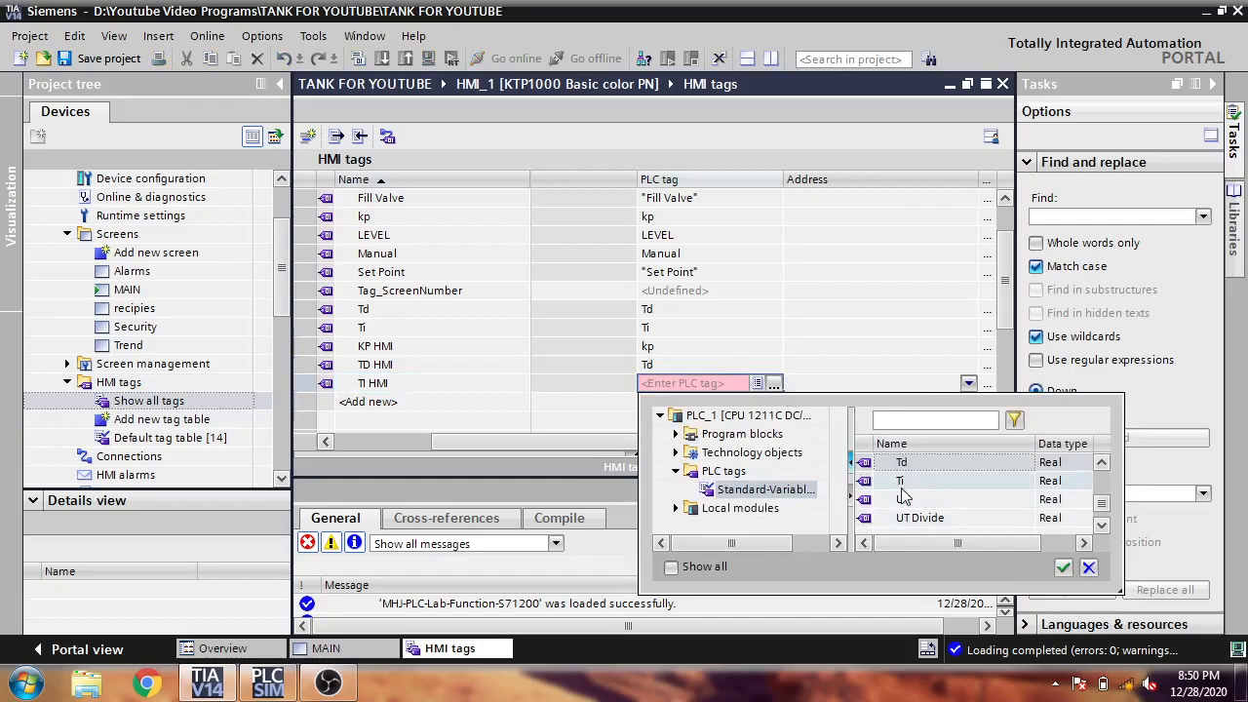
{"action": "double_click", "coordinate": [905, 479]}
{"action": "left_click_drag", "start_coordinate": [760, 440], "coordinate": [597, 465]}
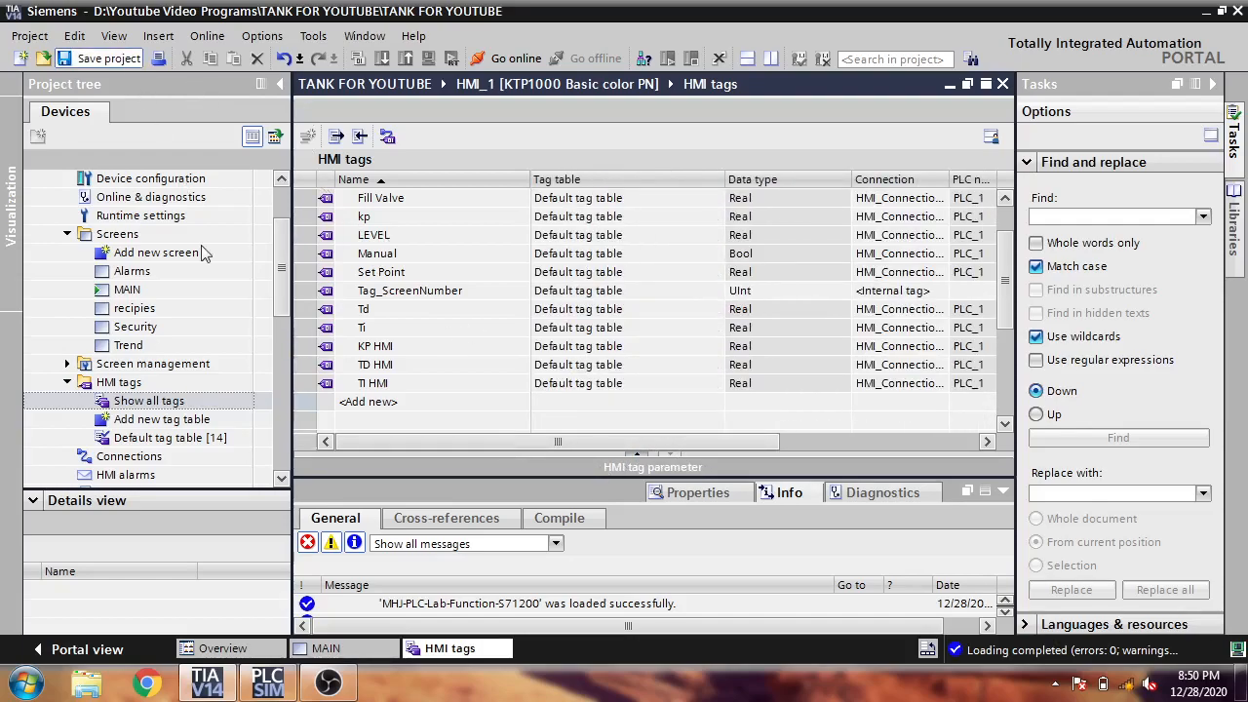
Step: Open the recipes of HMI_1 and add a new recipe, keeping its default name and display name
{"action": "left_click_drag", "start_coordinate": [284, 242], "coordinate": [285, 338]}
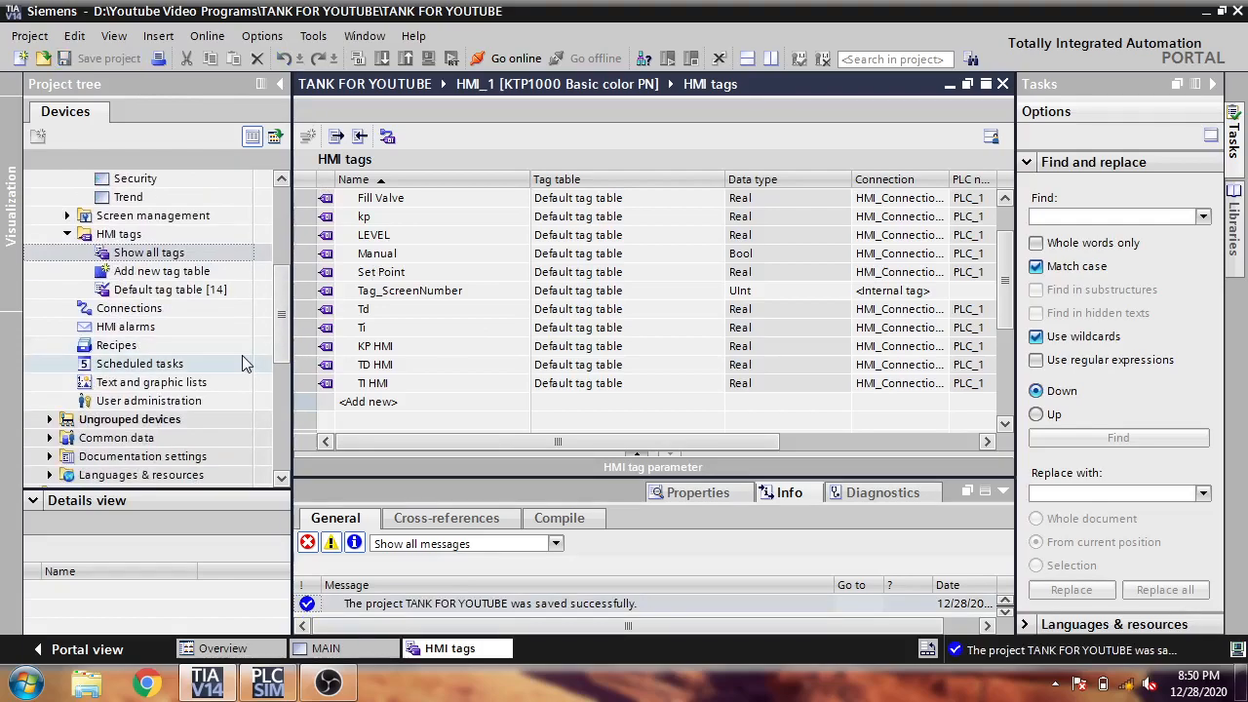
{"action": "double_click", "coordinate": [161, 346]}
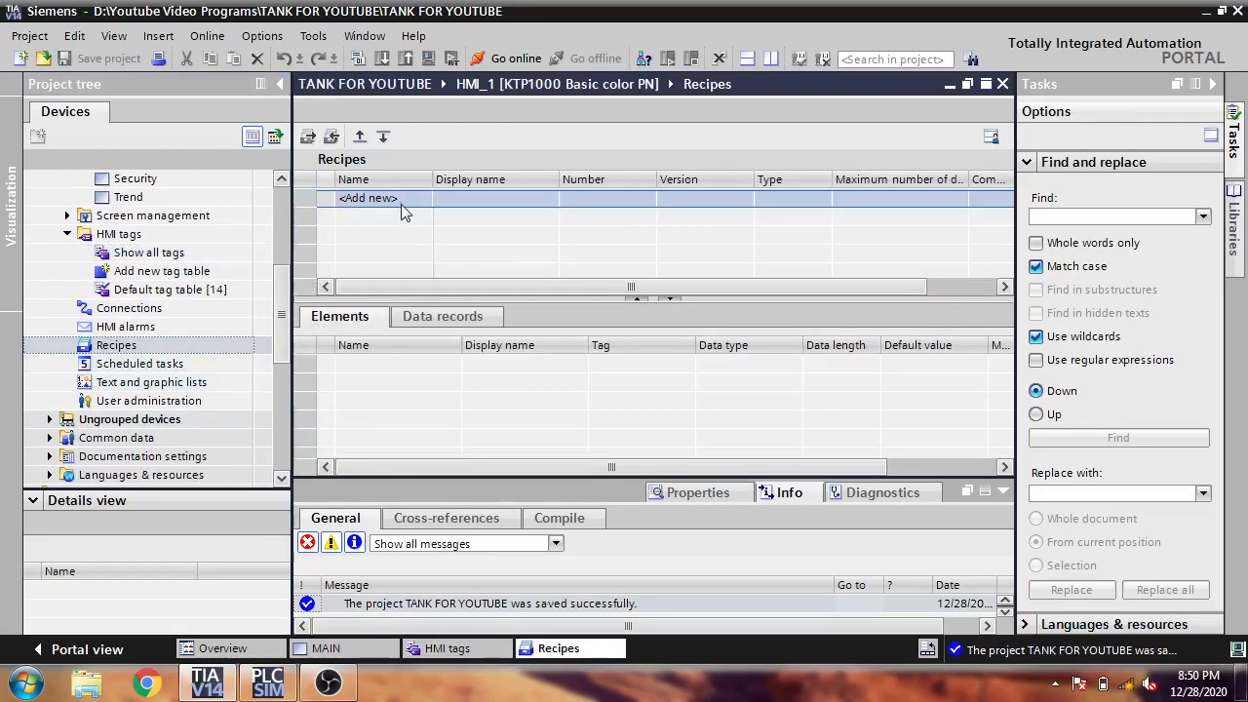
{"action": "left_click", "coordinate": [400, 205]}
{"action": "left_click", "coordinate": [400, 205]}
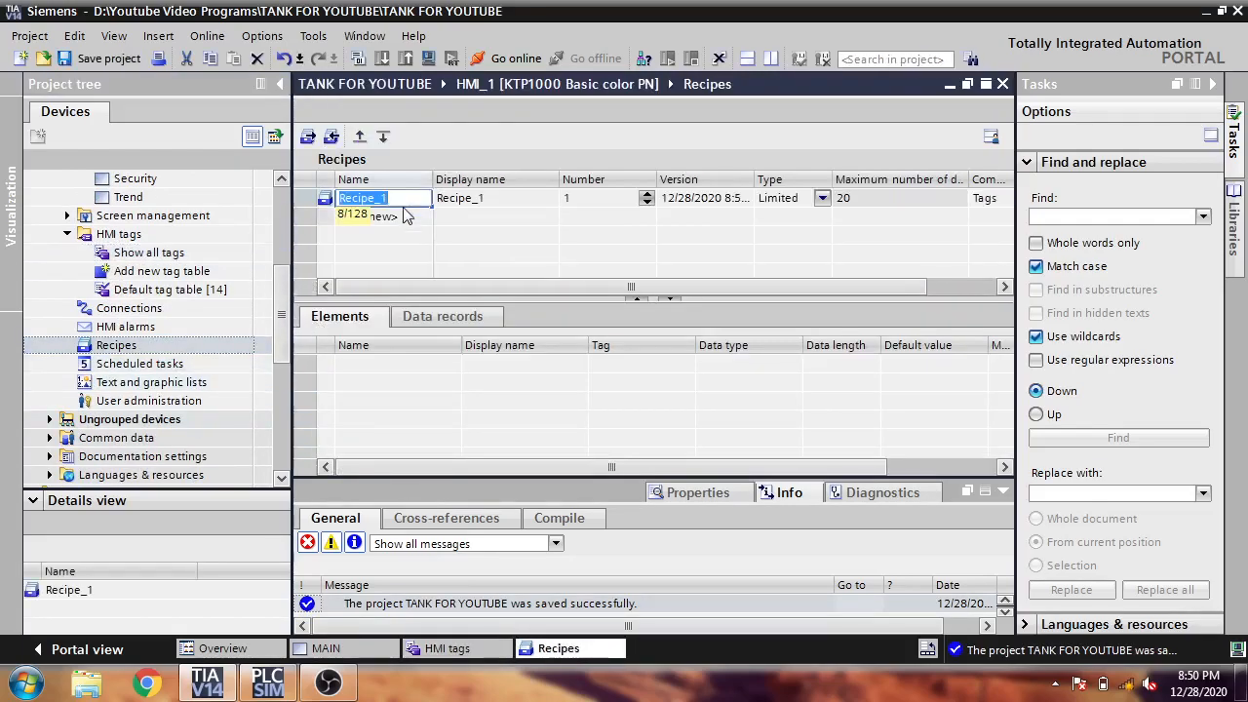
{"action": "left_click", "coordinate": [459, 203]}
{"action": "left_click", "coordinate": [500, 203]}
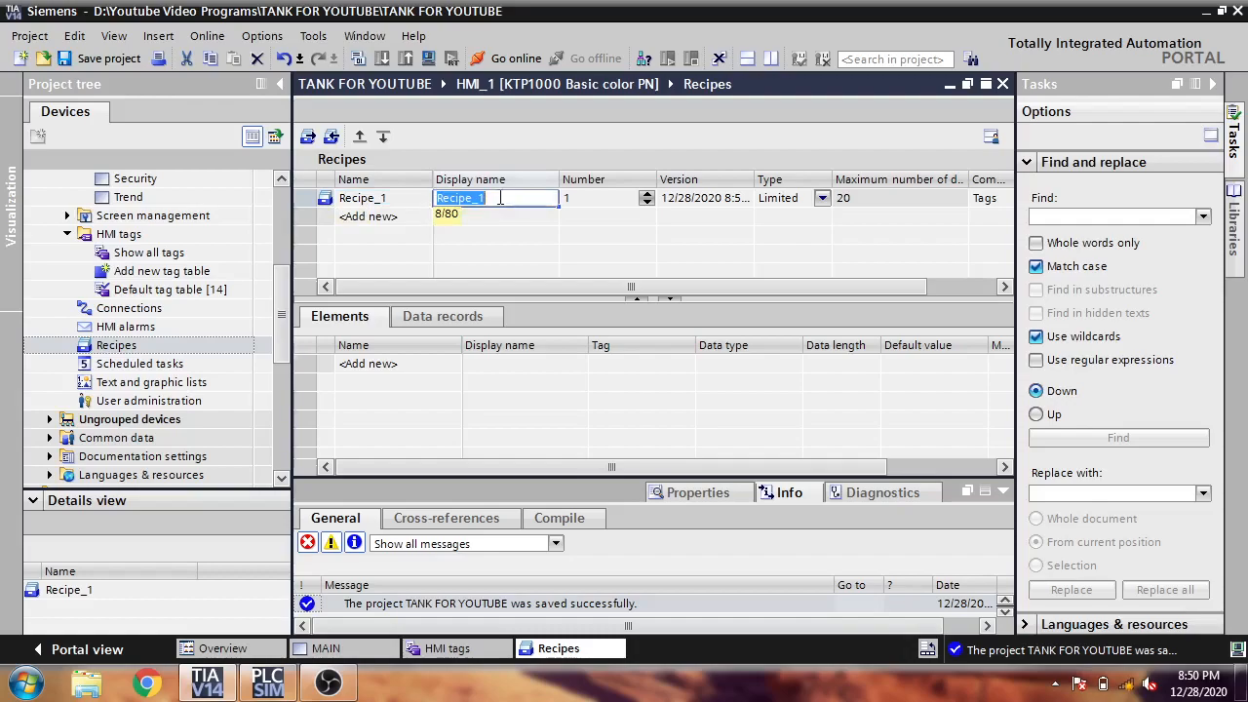
{"action": "left_click", "coordinate": [421, 203]}
Step: Add three elements to the new recipe, named KP, TI and TD
{"action": "left_click", "coordinate": [411, 366]}
{"action": "left_click", "coordinate": [412, 367]}
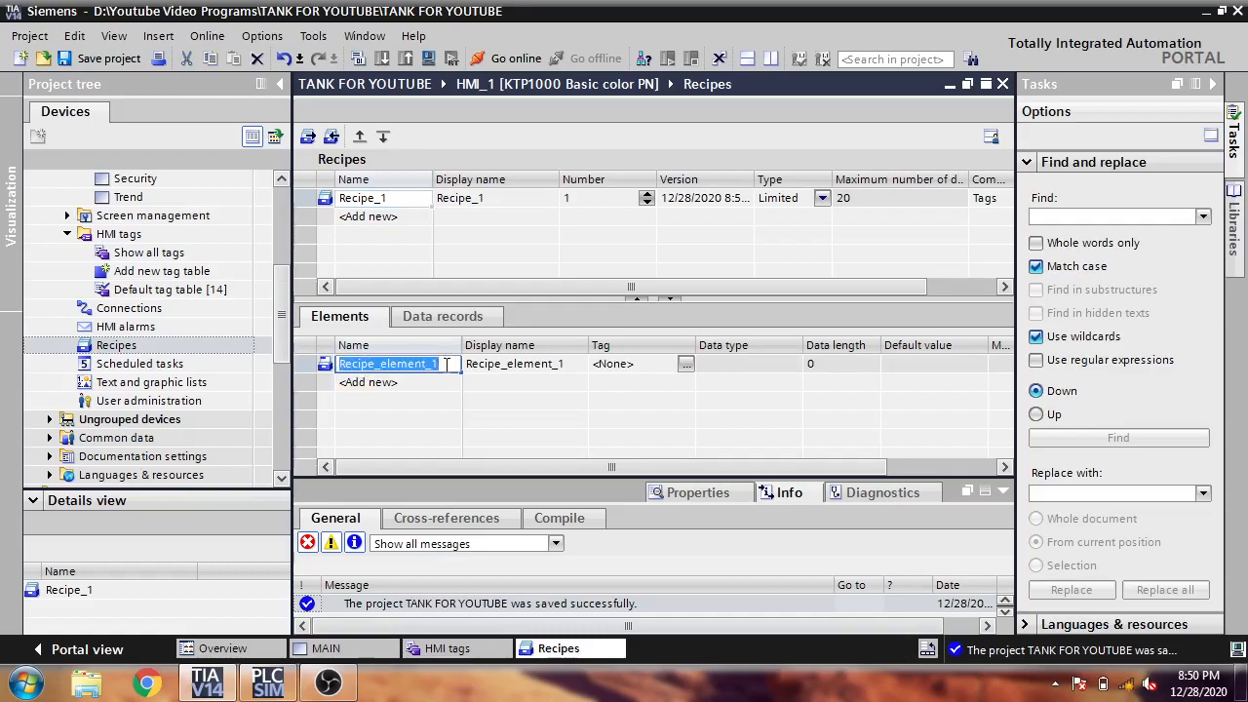
{"action": "type", "text": "KH"}
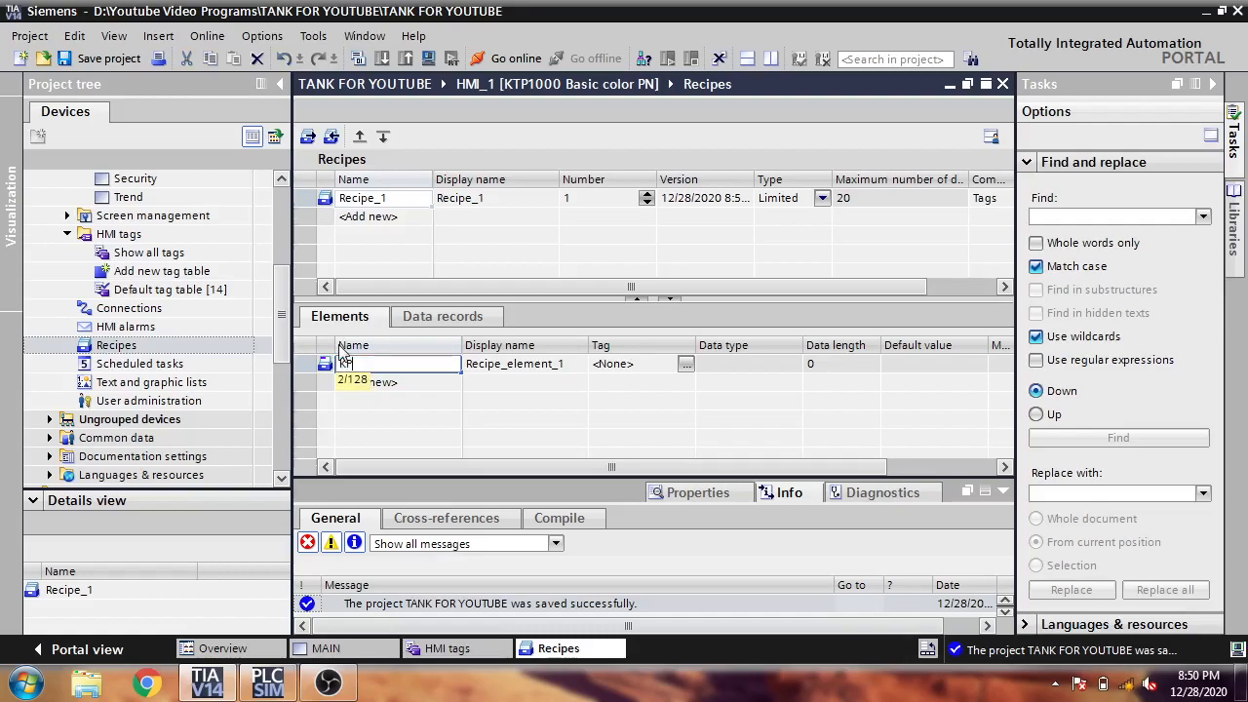
{"action": "left_click", "coordinate": [361, 390]}
{"action": "left_click", "coordinate": [361, 390]}
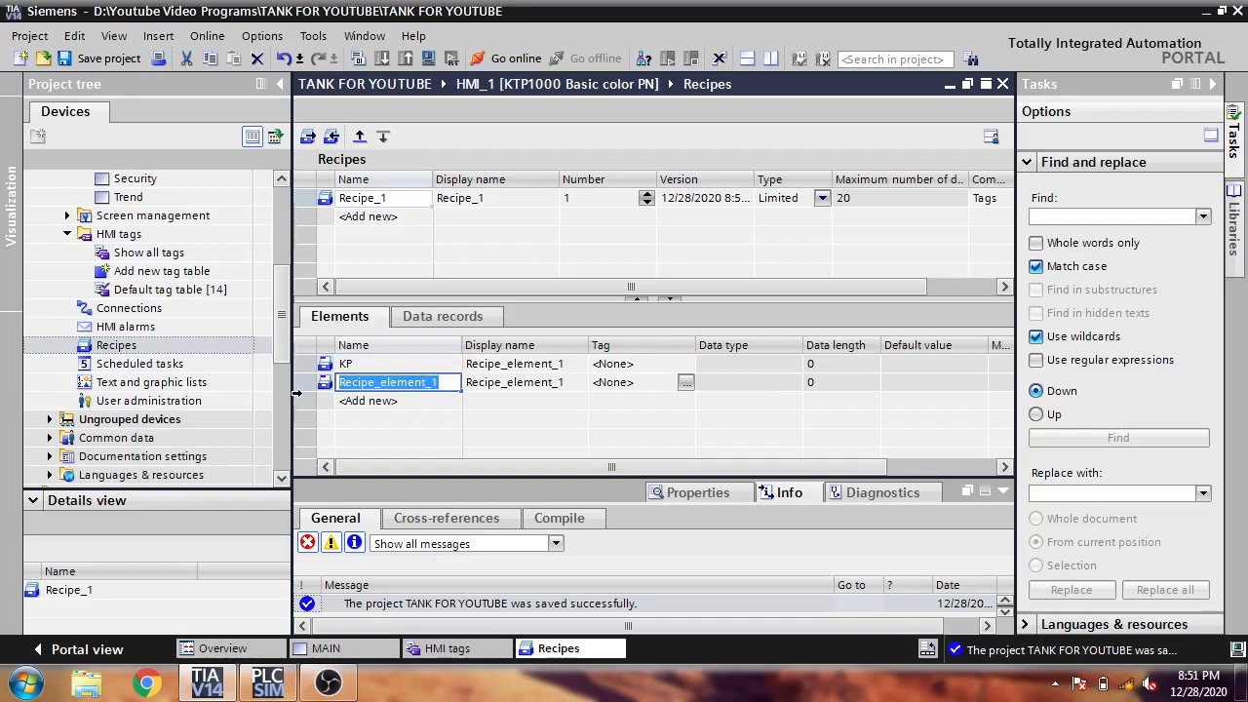
{"action": "type", "text": "TI"}
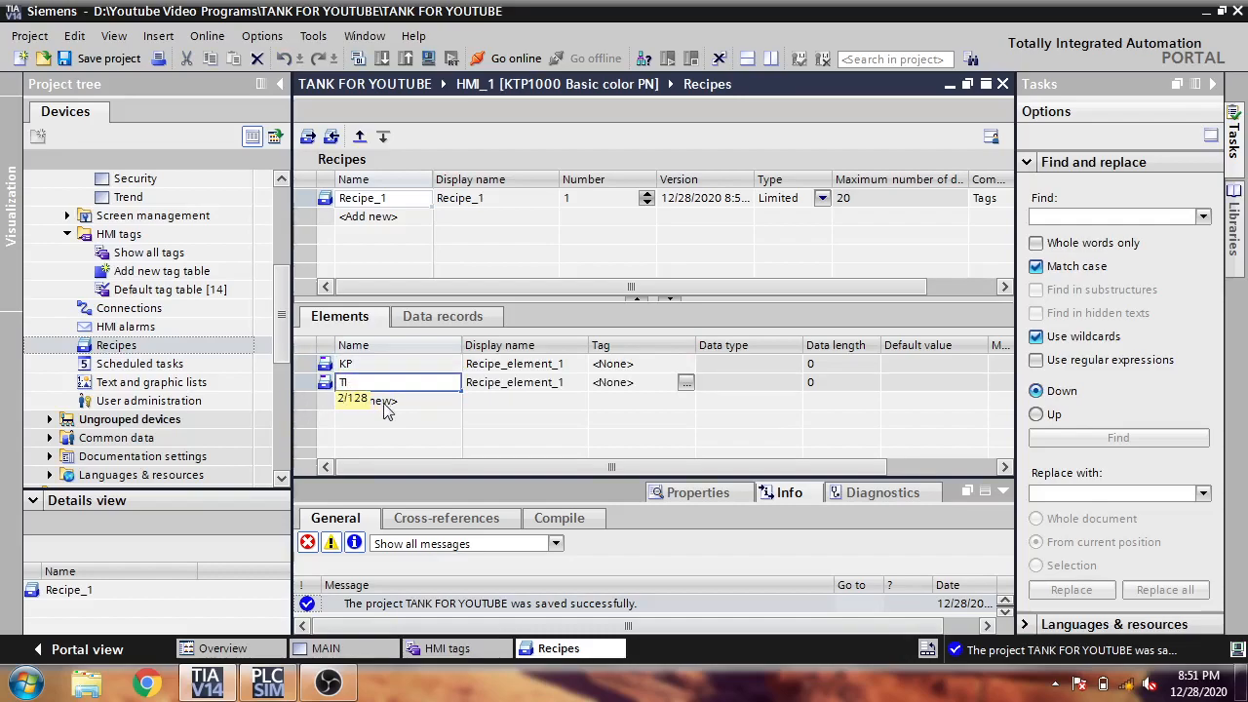
{"action": "left_click", "coordinate": [383, 408]}
{"action": "left_click", "coordinate": [389, 401]}
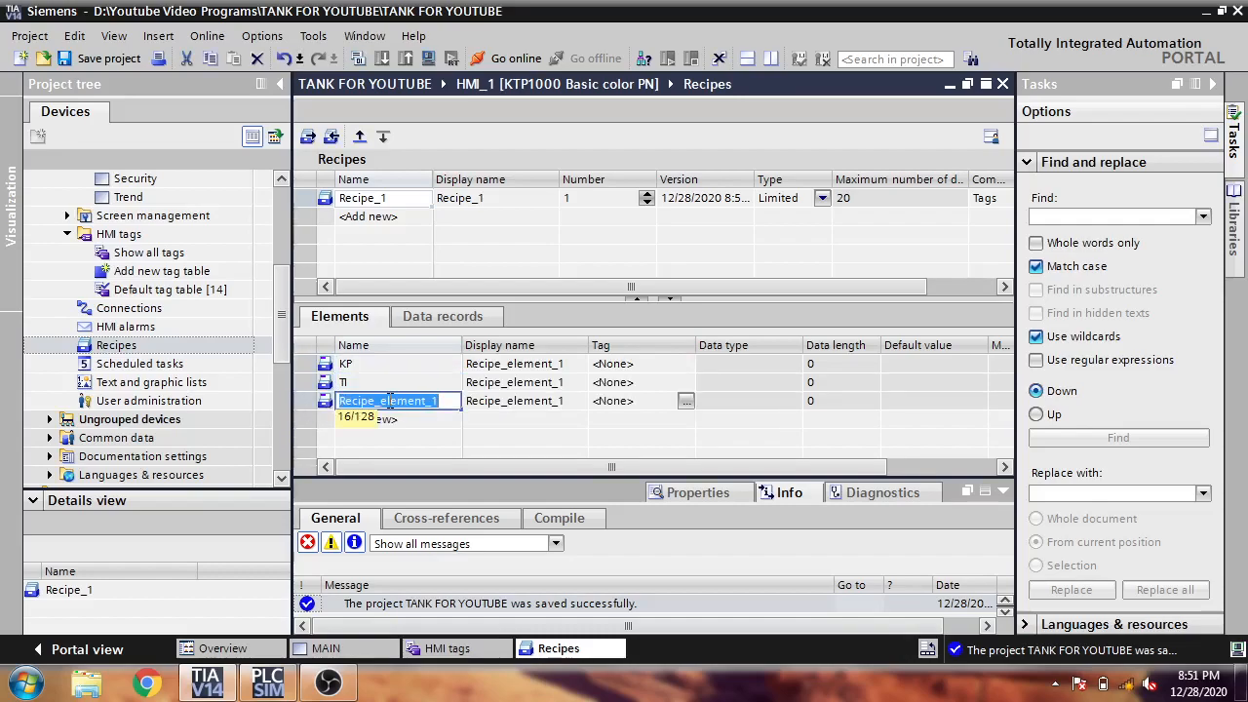
{"action": "type", "text": "TD"}
{"action": "key", "text": "Return"}
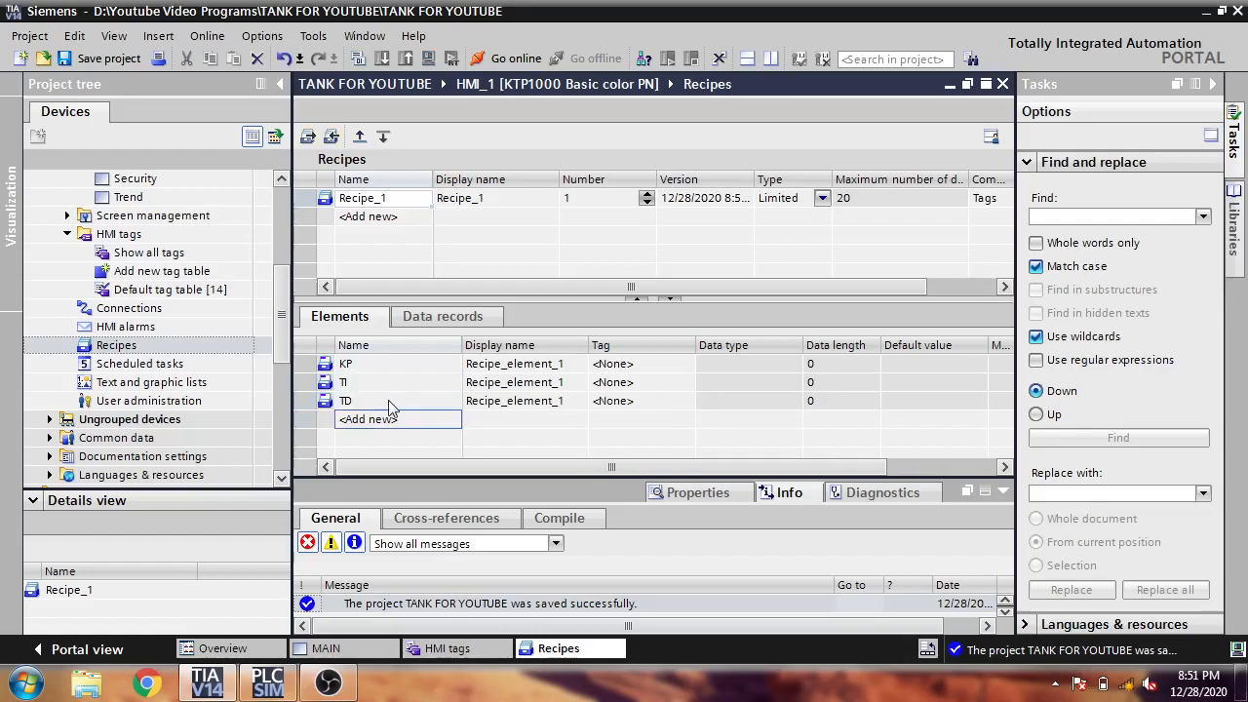
Step: Assign the KP HMI tag from the HMI default tag table to the KP recipe element
{"action": "left_click", "coordinate": [458, 647]}
{"action": "left_click_drag", "start_coordinate": [513, 446], "coordinate": [479, 446]}
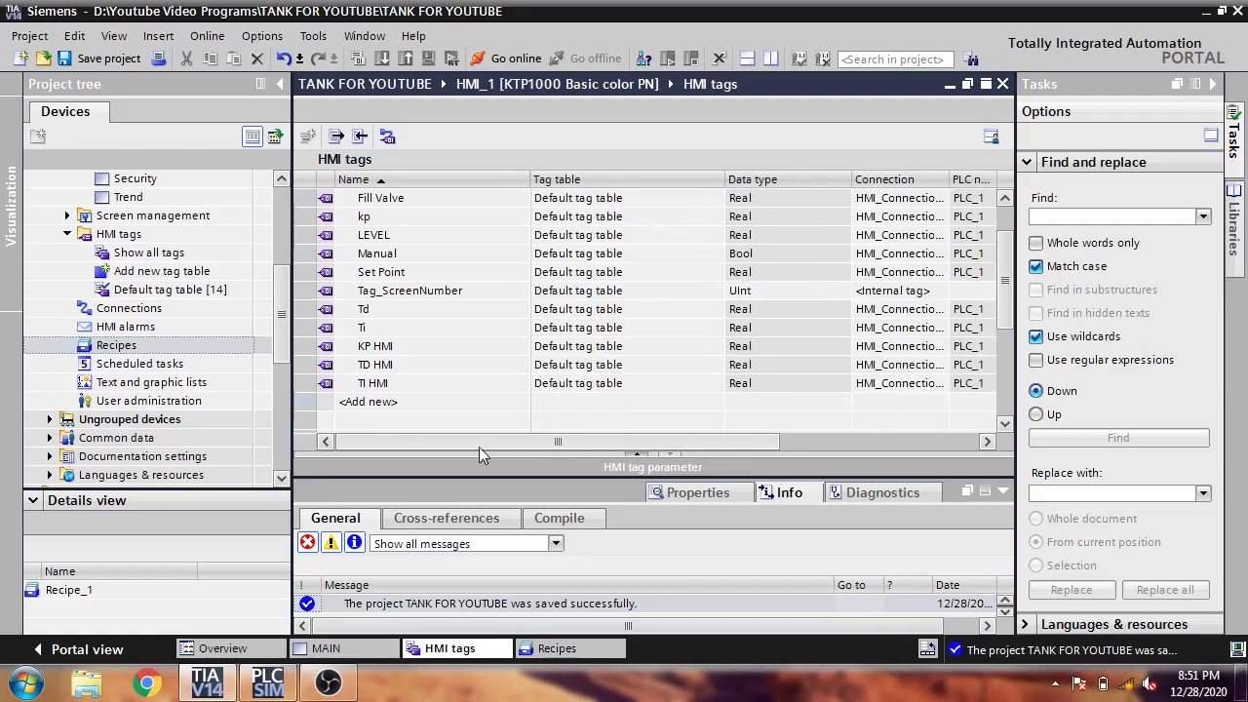
{"action": "left_click", "coordinate": [569, 650]}
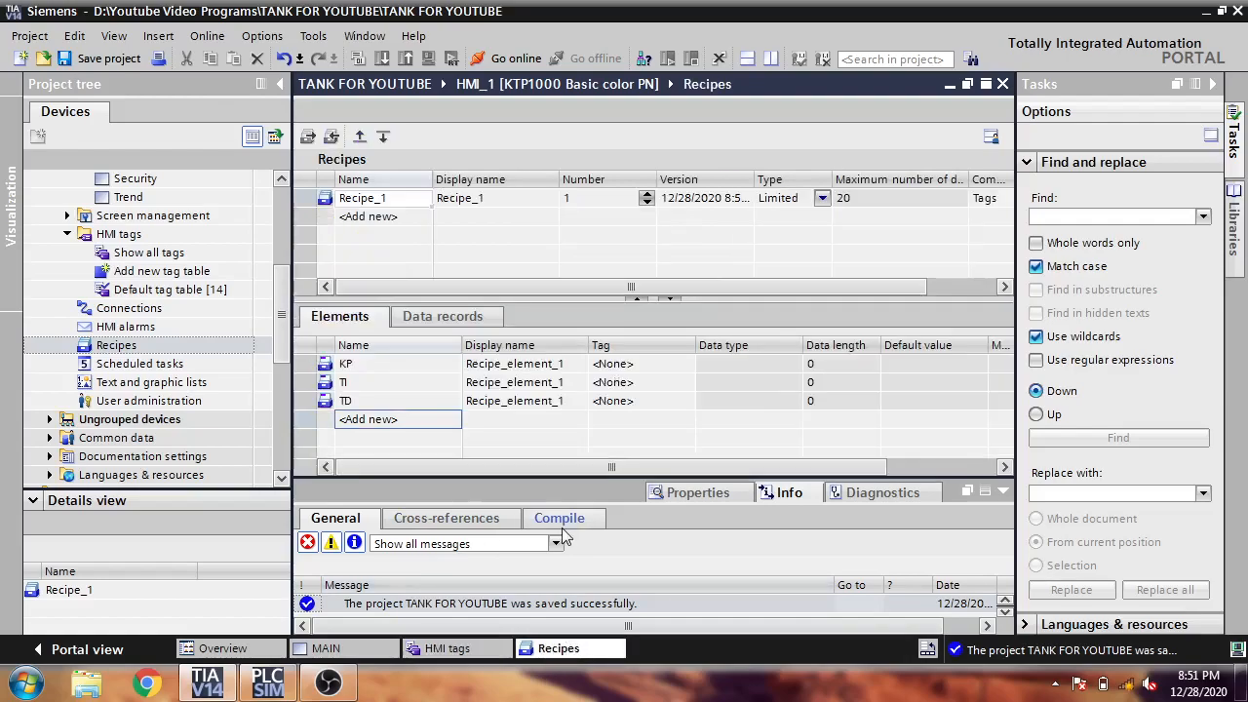
{"action": "left_click", "coordinate": [670, 369]}
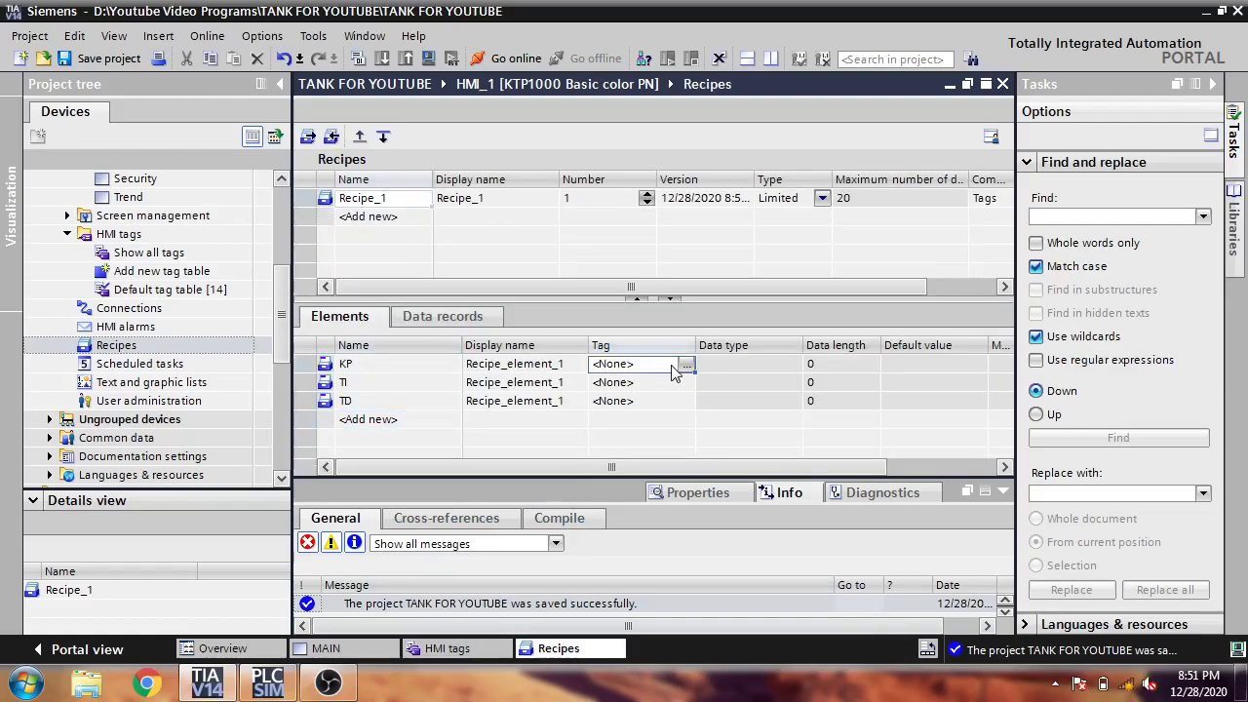
{"action": "mouse_move", "coordinate": [620, 469]}
{"action": "left_mouse_down"}
{"action": "mouse_move", "coordinate": [643, 469]}
{"action": "mouse_move", "coordinate": [602, 469]}
{"action": "left_mouse_up"}
{"action": "left_click", "coordinate": [688, 365]}
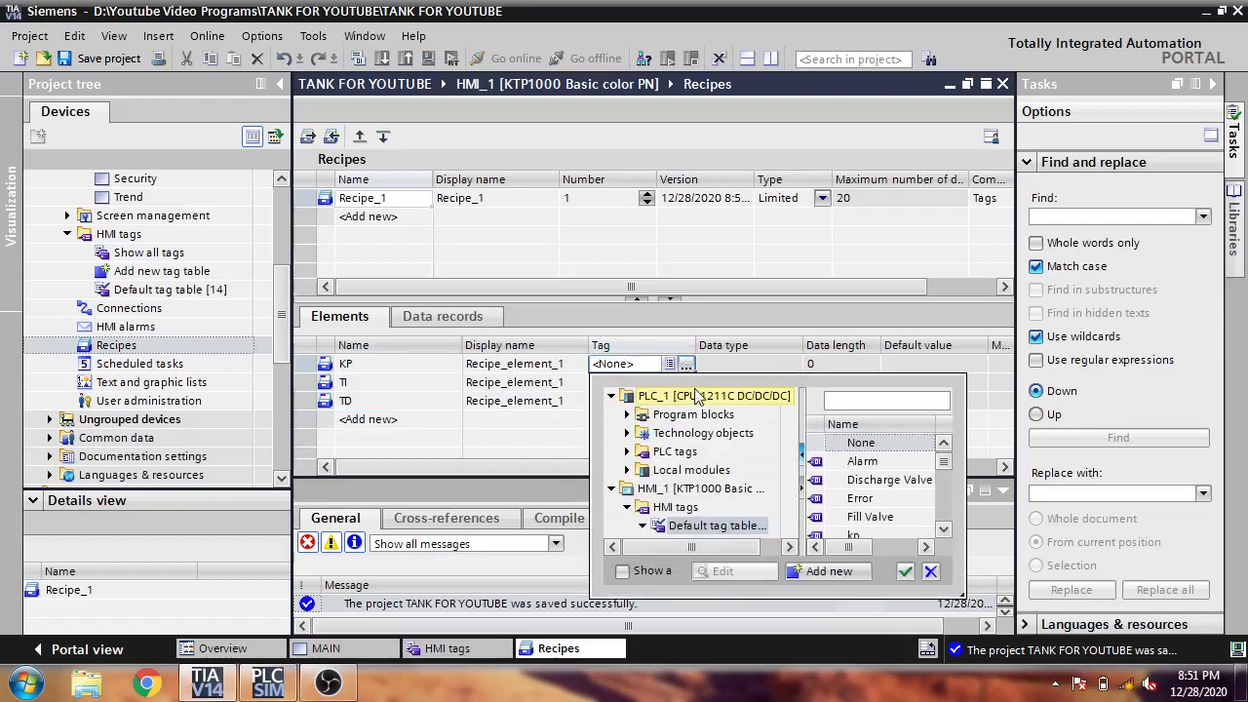
{"action": "mouse_move", "coordinate": [945, 461]}
{"action": "left_mouse_down"}
{"action": "mouse_move", "coordinate": [946, 501]}
{"action": "mouse_move", "coordinate": [944, 476]}
{"action": "left_mouse_up"}
{"action": "double_click", "coordinate": [910, 485]}
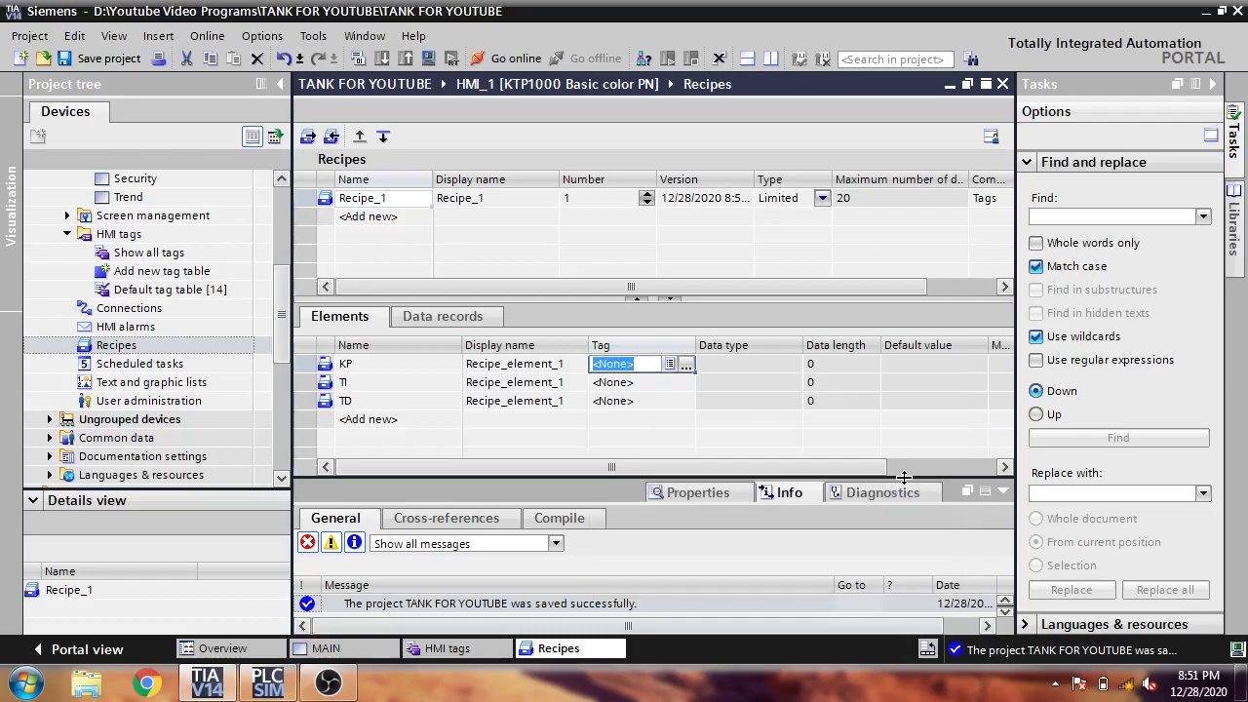
Step: Assign the TD HMI tag from the HMI default tag table to the TI recipe element
{"action": "left_click", "coordinate": [691, 384]}
{"action": "left_click", "coordinate": [686, 382]}
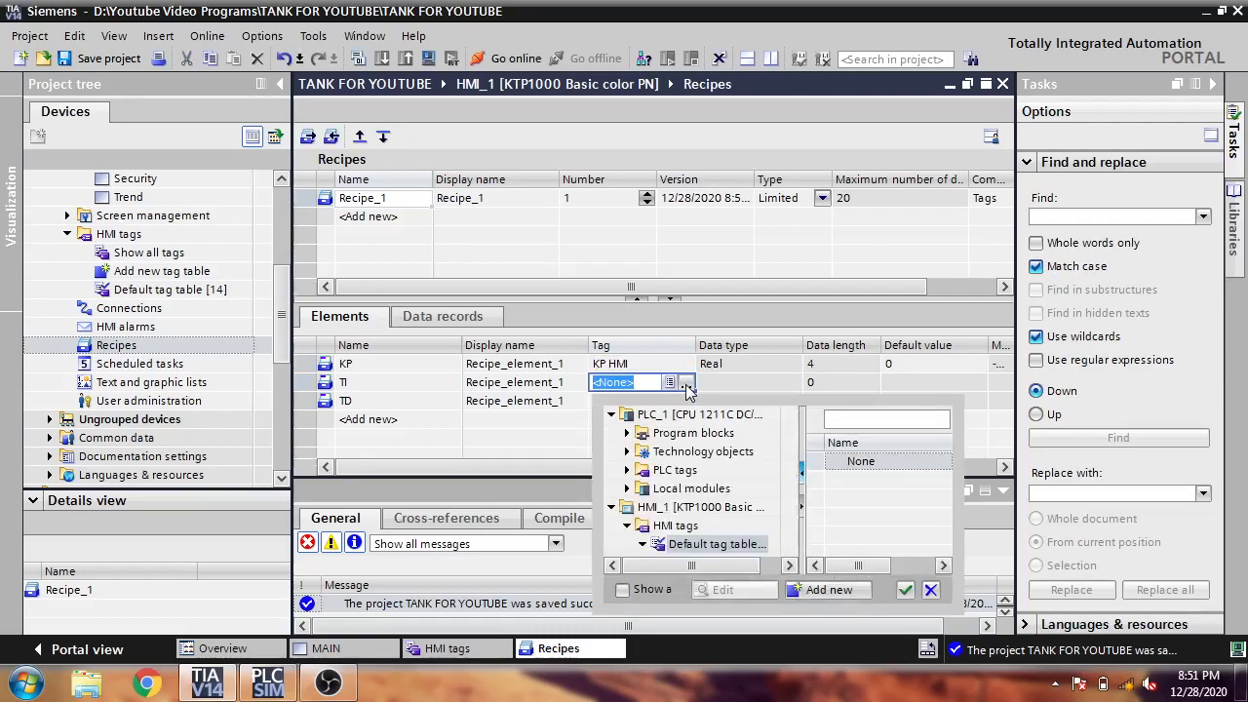
{"action": "left_click_drag", "start_coordinate": [943, 479], "coordinate": [943, 510]}
{"action": "double_click", "coordinate": [896, 516]}
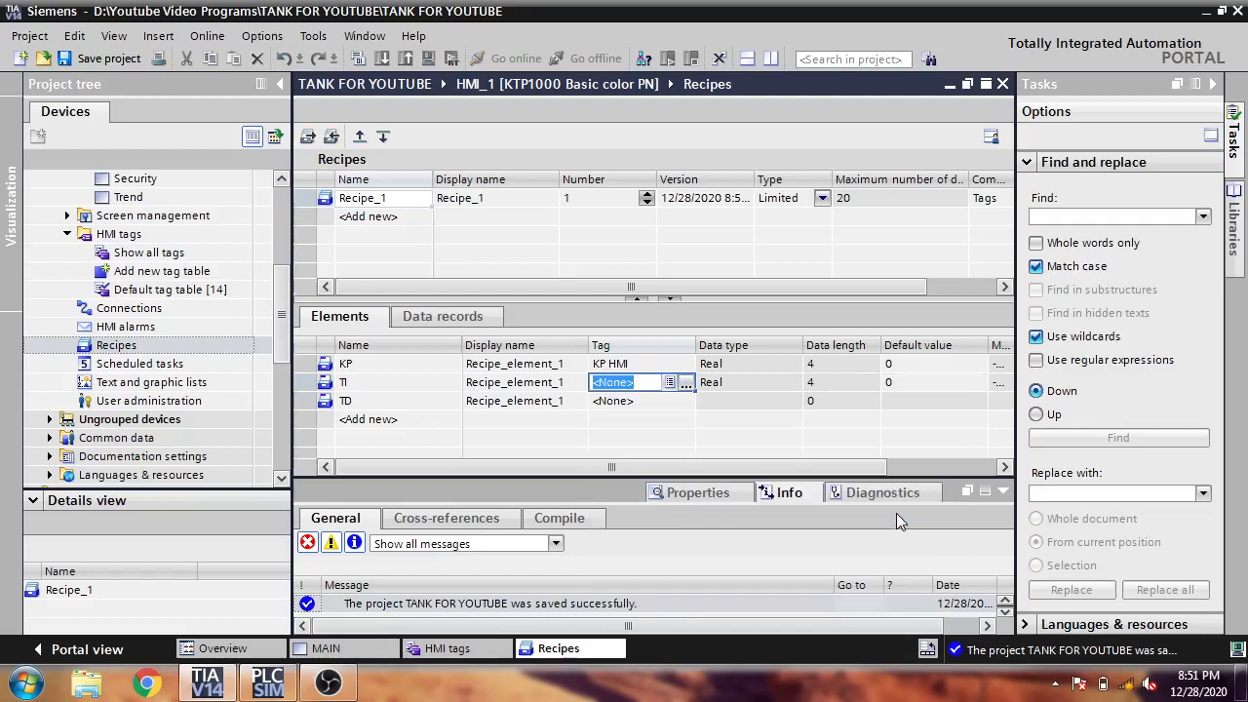
{"action": "left_click", "coordinate": [684, 403]}
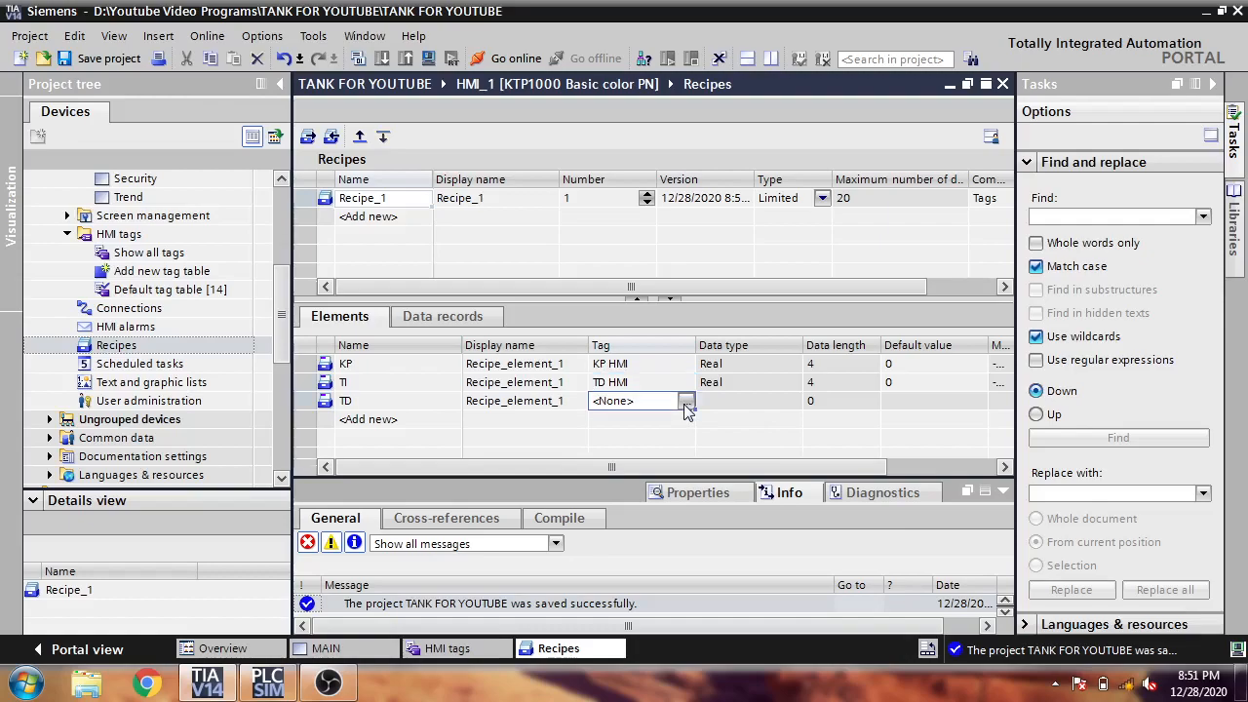
{"action": "left_click", "coordinate": [686, 402]}
{"action": "left_click_drag", "start_coordinate": [943, 499], "coordinate": [944, 537]}
{"action": "left_click", "coordinate": [732, 565]}
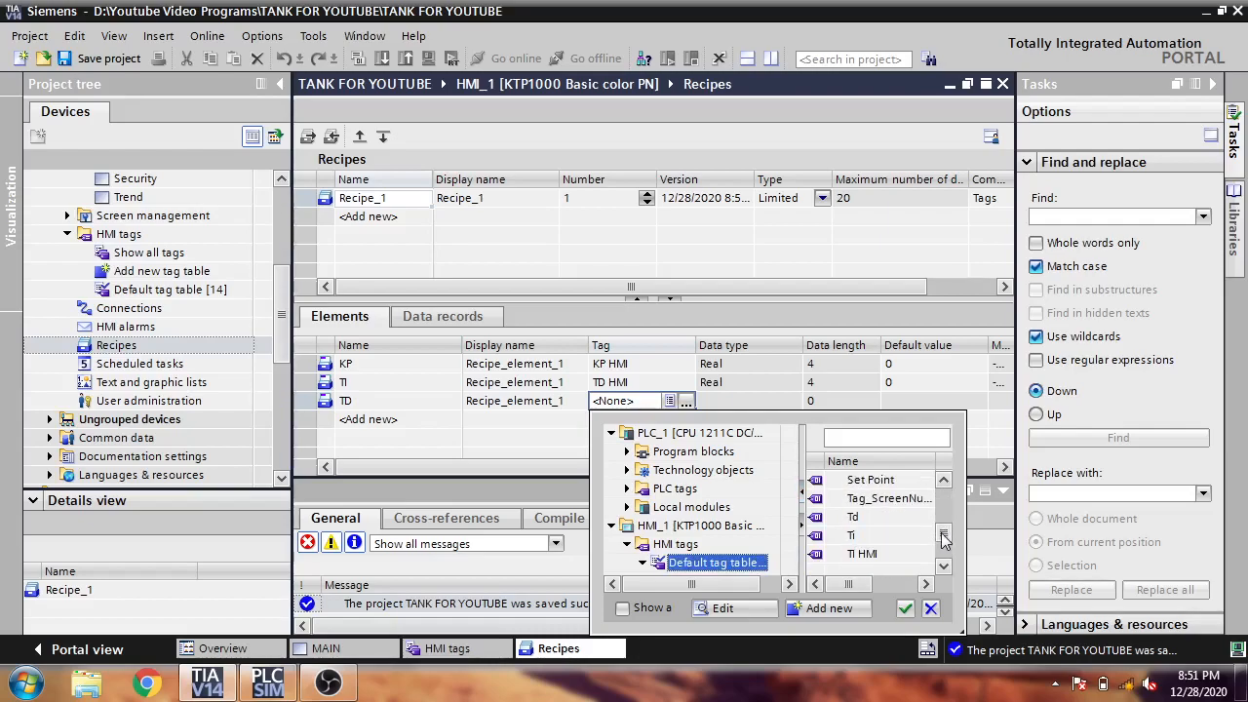
Step: Change the tag of the TI recipe element to TI HMI
{"action": "left_click", "coordinate": [684, 386]}
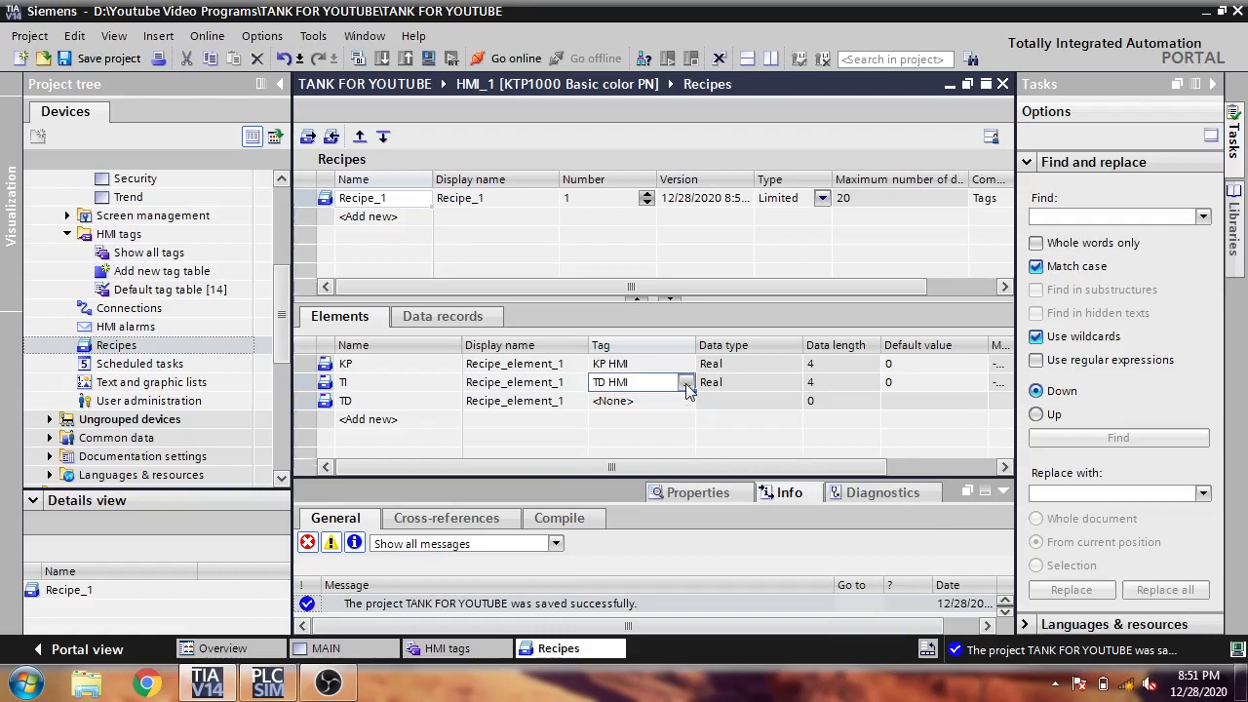
{"action": "left_click", "coordinate": [686, 386]}
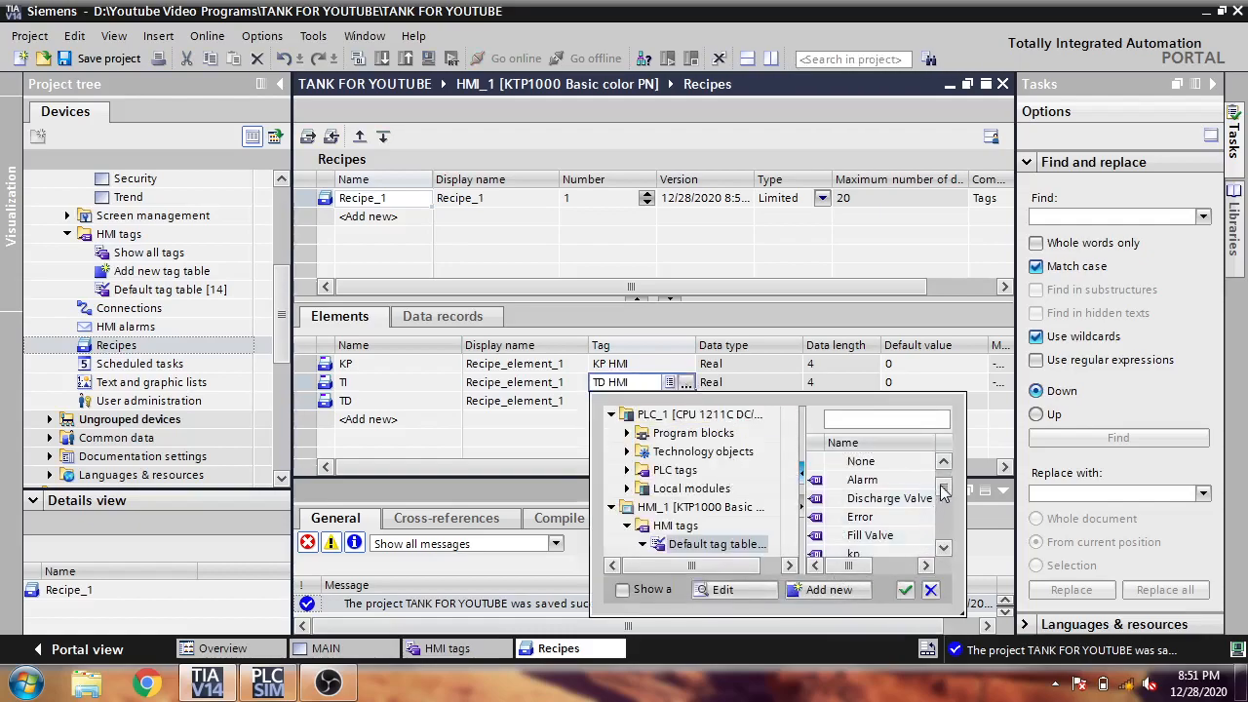
{"action": "left_click_drag", "start_coordinate": [944, 495], "coordinate": [941, 552]}
{"action": "double_click", "coordinate": [862, 462]}
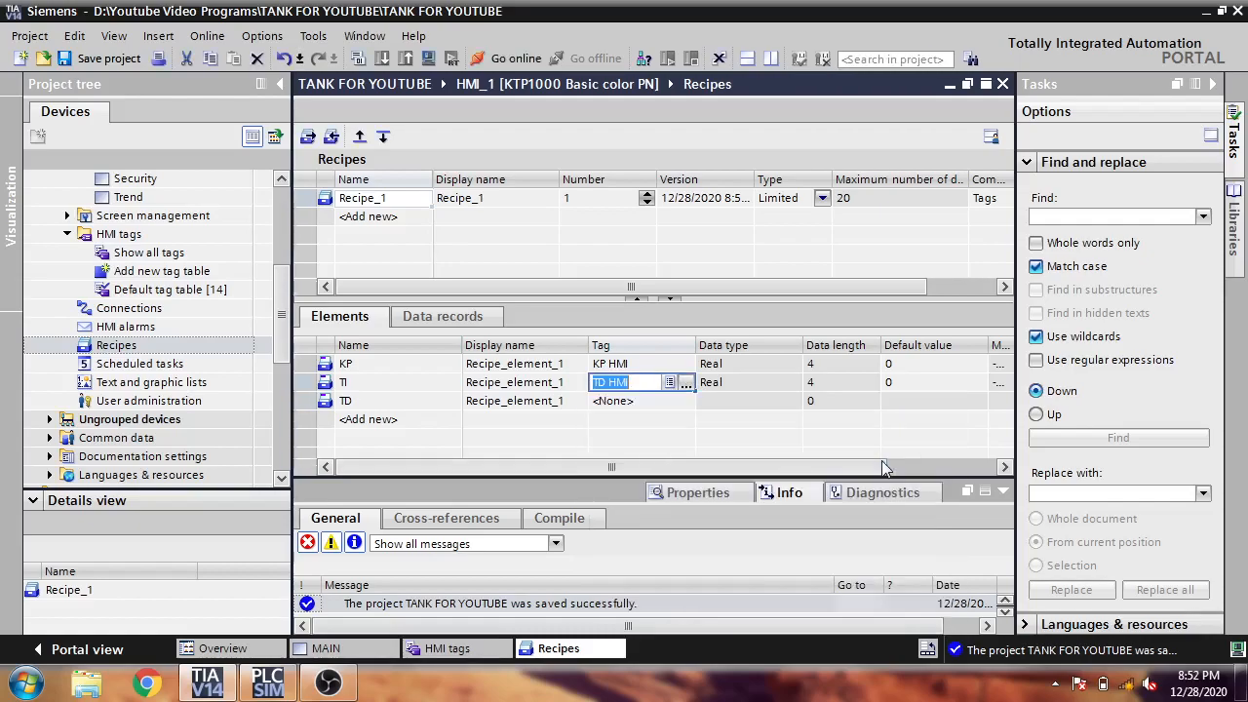
Step: Assign the TD HMI tag from the HMI default tag table to the TD recipe element
{"action": "left_click", "coordinate": [687, 401]}
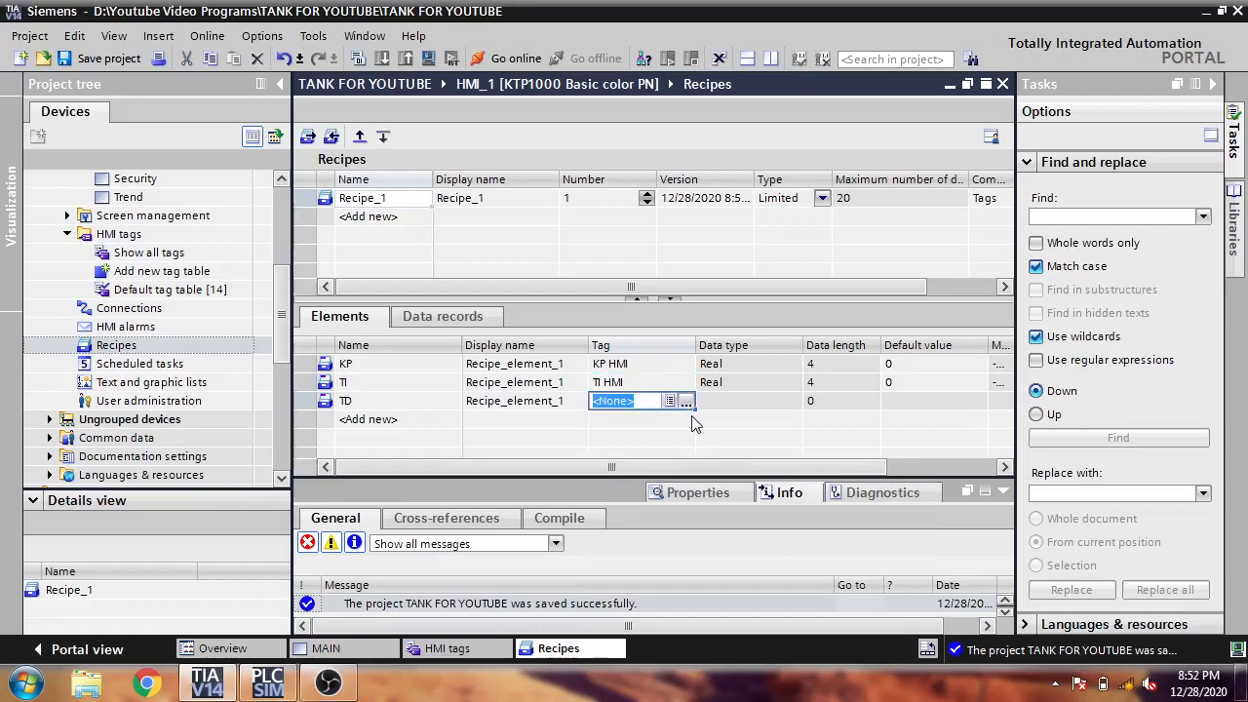
{"action": "left_click", "coordinate": [687, 401]}
{"action": "left_click_drag", "start_coordinate": [944, 494], "coordinate": [943, 554]}
{"action": "double_click", "coordinate": [865, 535]}
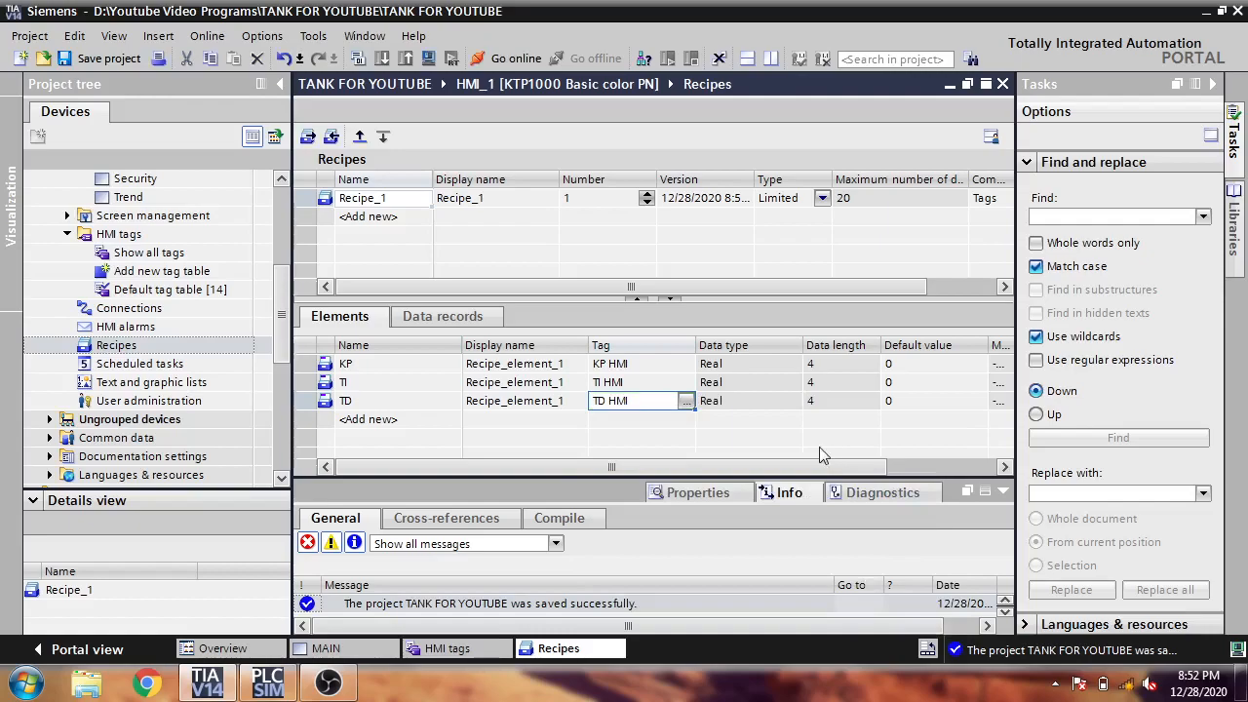
Step: Add a new data record to Recipe_1
{"action": "left_click", "coordinate": [474, 317]}
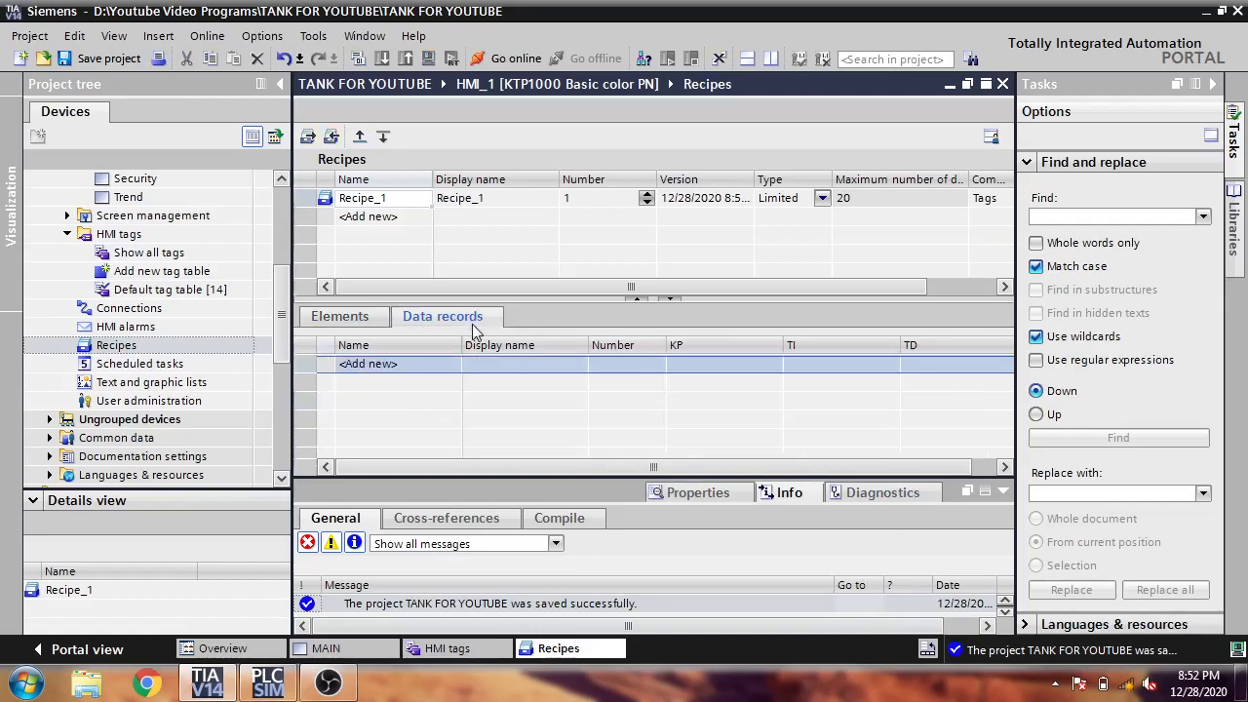
{"action": "double_click", "coordinate": [436, 364]}
{"action": "left_click", "coordinate": [494, 387]}
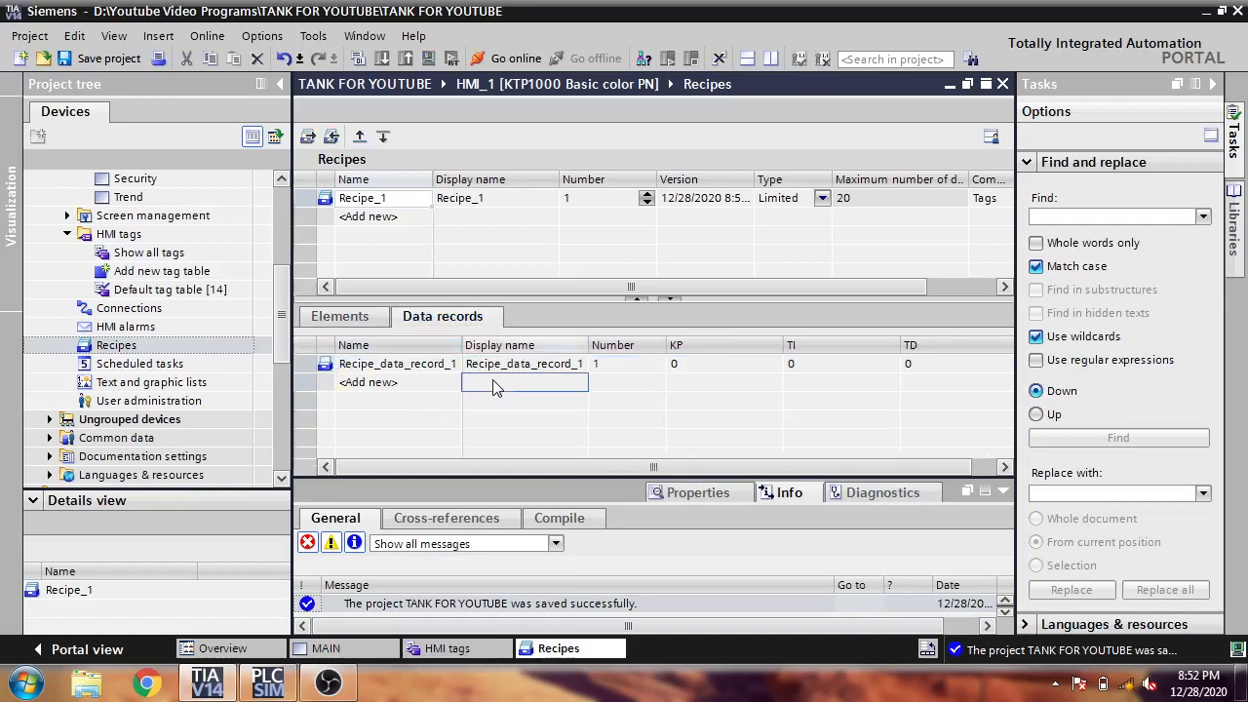
Step: Set the display names of the three recipe elements to KP, TI and TD
{"action": "left_click", "coordinate": [340, 316]}
{"action": "left_click", "coordinate": [568, 374]}
{"action": "left_click", "coordinate": [572, 376]}
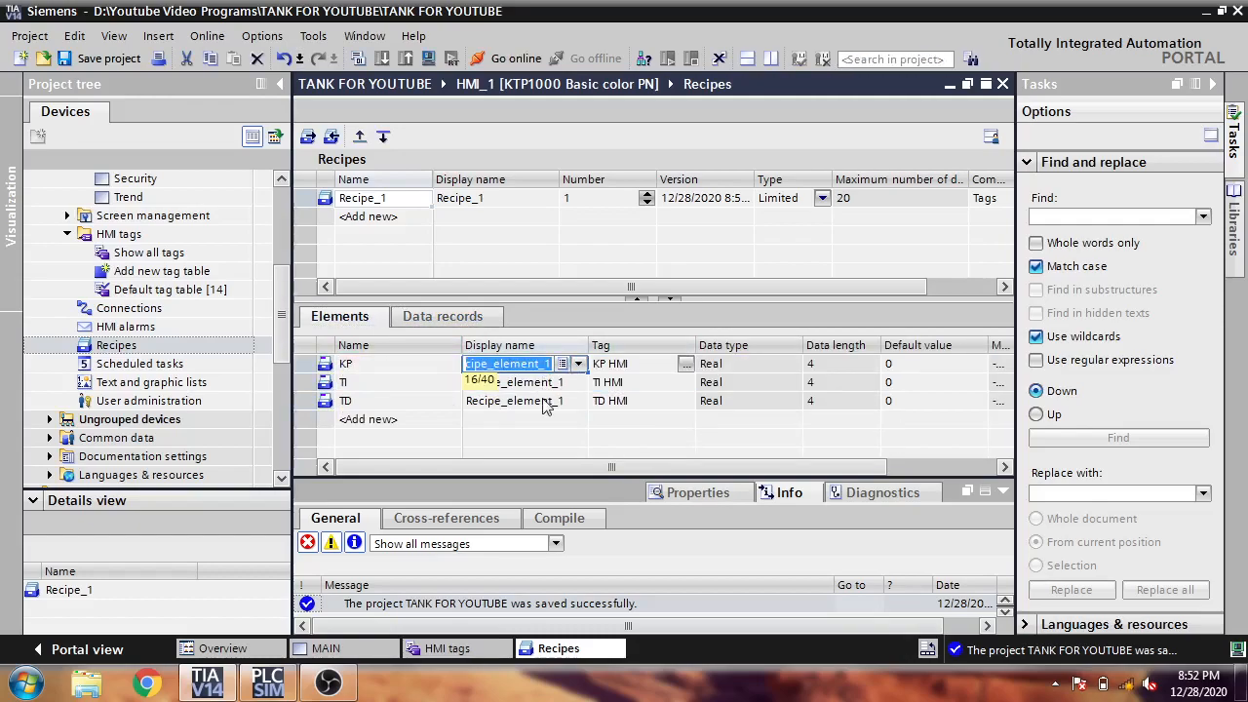
{"action": "type", "text": "KP"}
{"action": "left_click", "coordinate": [567, 383]}
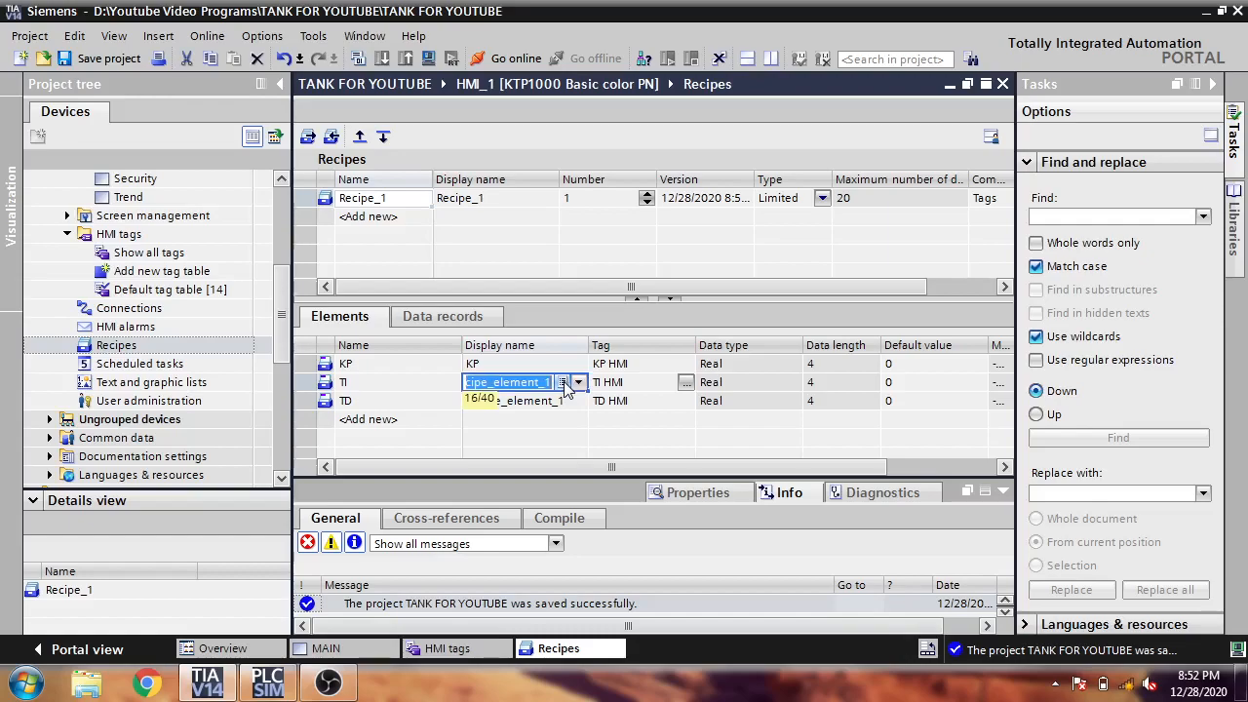
{"action": "type", "text": "T"}
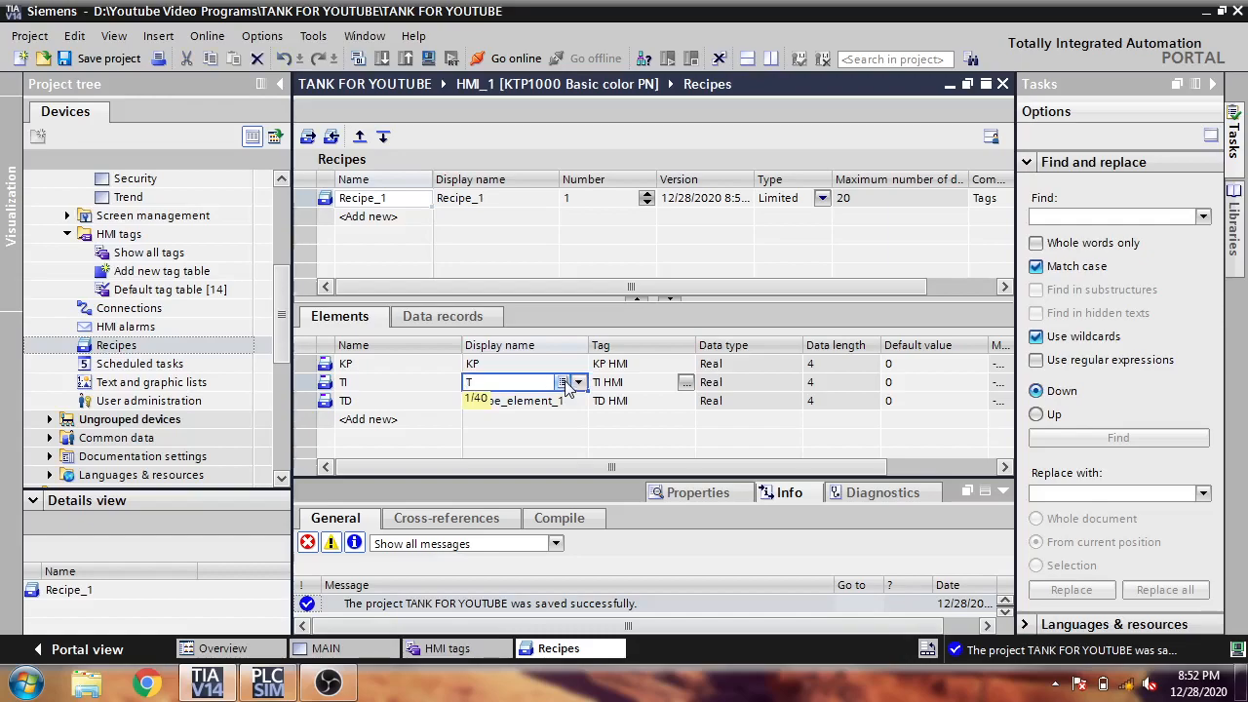
{"action": "type", "text": "I"}
{"action": "left_click", "coordinate": [546, 402]}
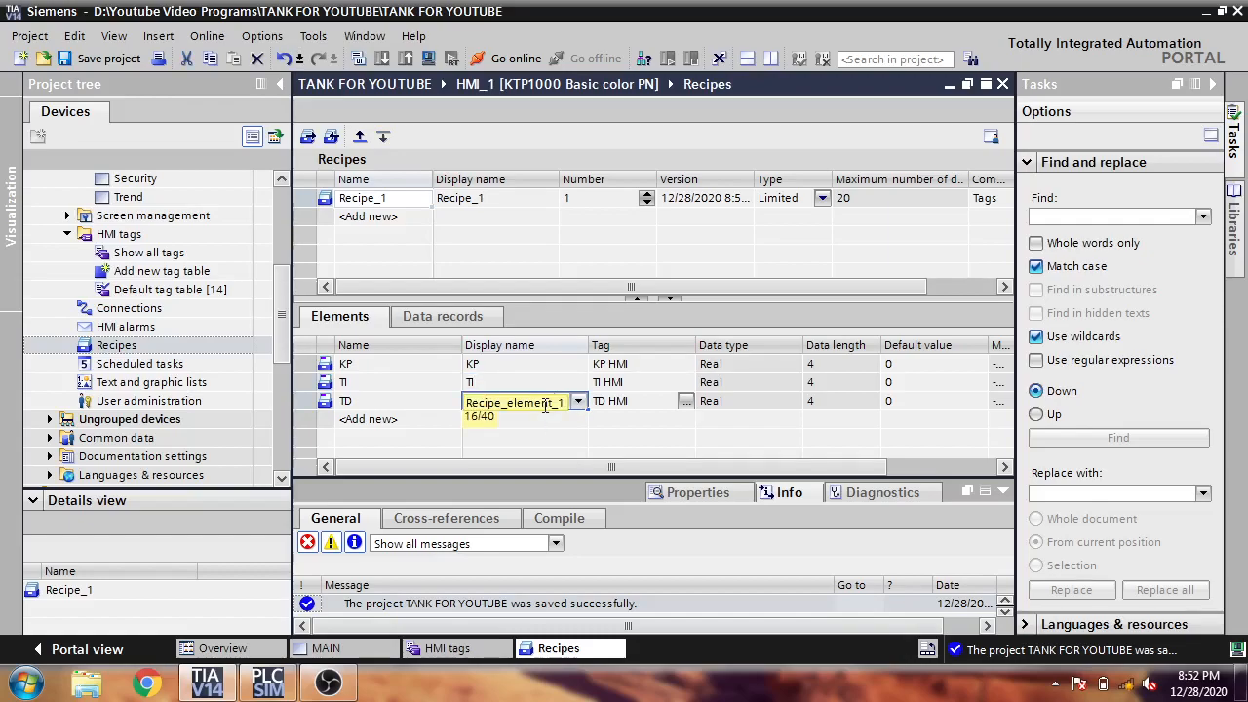
{"action": "type", "text": "TD"}
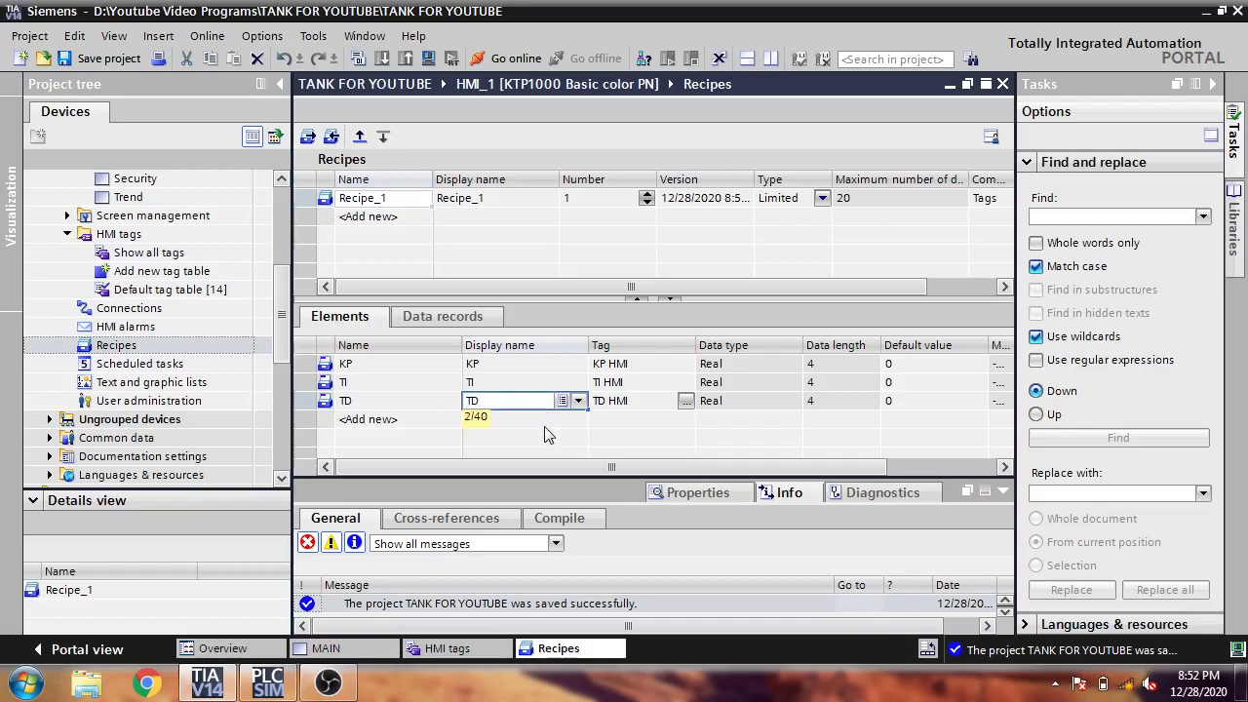
{"action": "key", "text": "Return"}
{"action": "left_click_drag", "start_coordinate": [614, 469], "coordinate": [552, 454]}
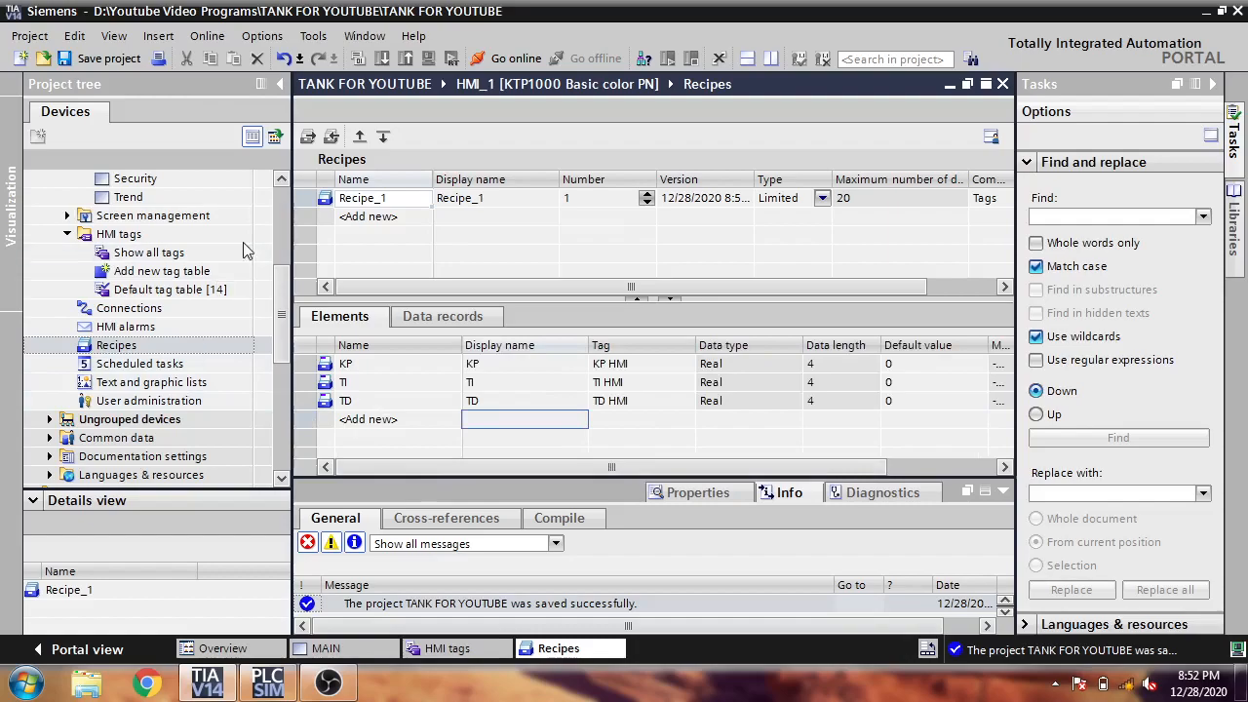
Step: Open the recipies screen and place a recipe view, enlarged to span nearly the full width of the screen's upper part
{"action": "left_click_drag", "start_coordinate": [286, 357], "coordinate": [283, 286]}
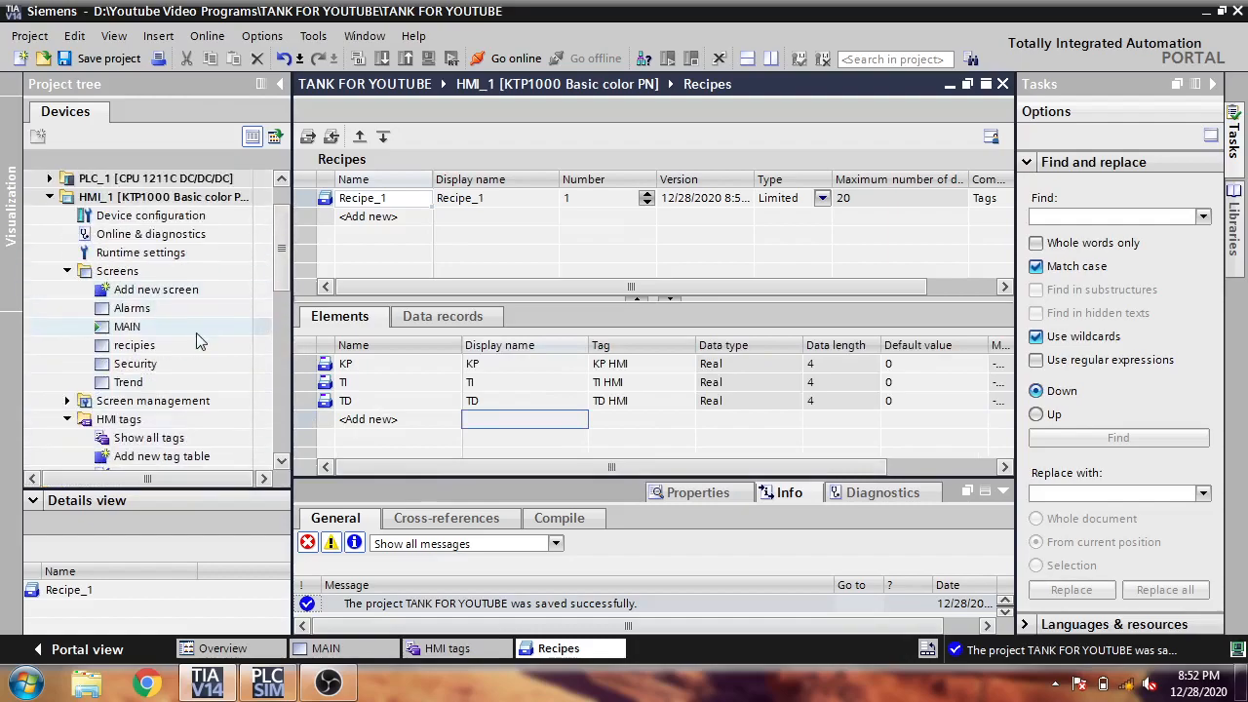
{"action": "double_click", "coordinate": [161, 346]}
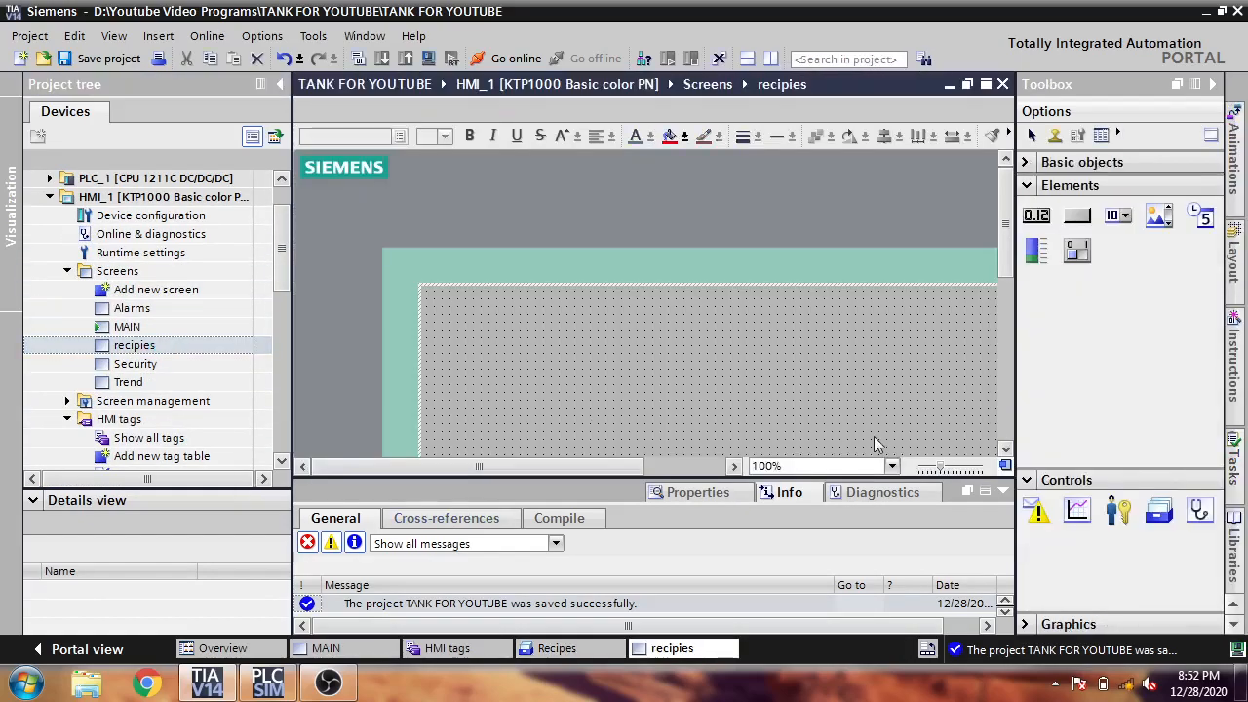
{"action": "left_click_drag", "start_coordinate": [939, 472], "coordinate": [934, 472]}
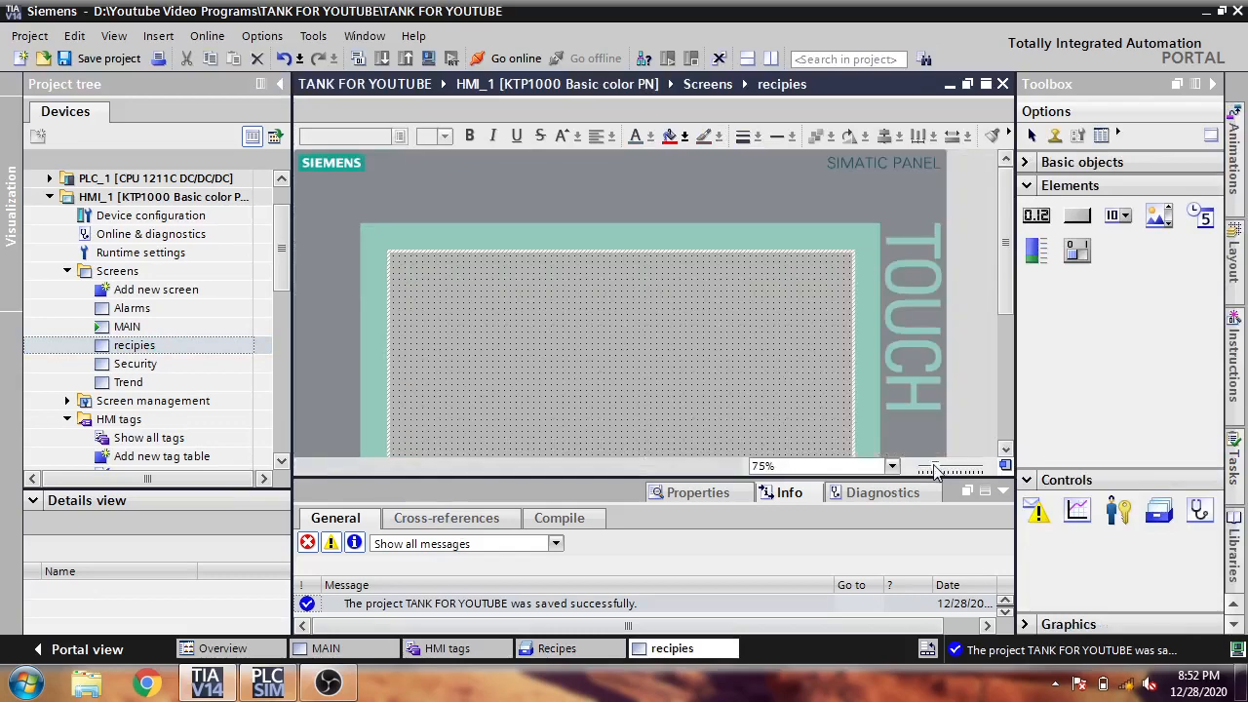
{"action": "left_click_drag", "start_coordinate": [1001, 286], "coordinate": [1003, 331]}
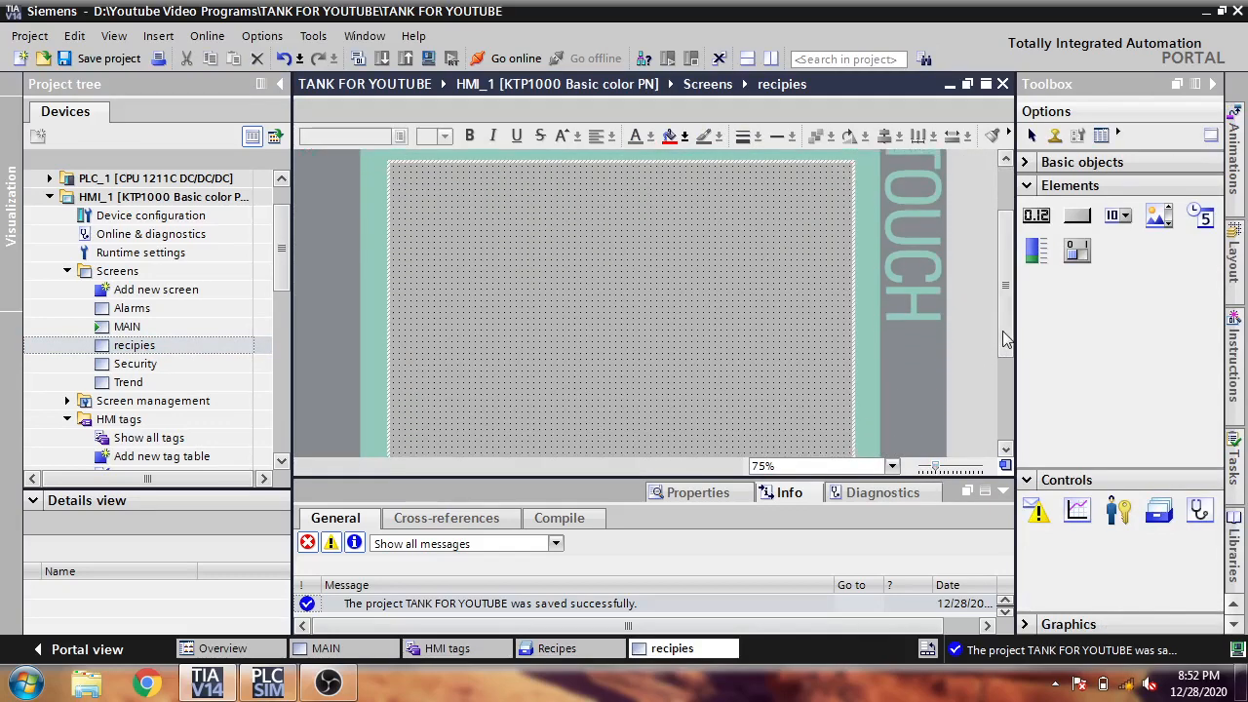
{"action": "left_click", "coordinate": [1143, 515]}
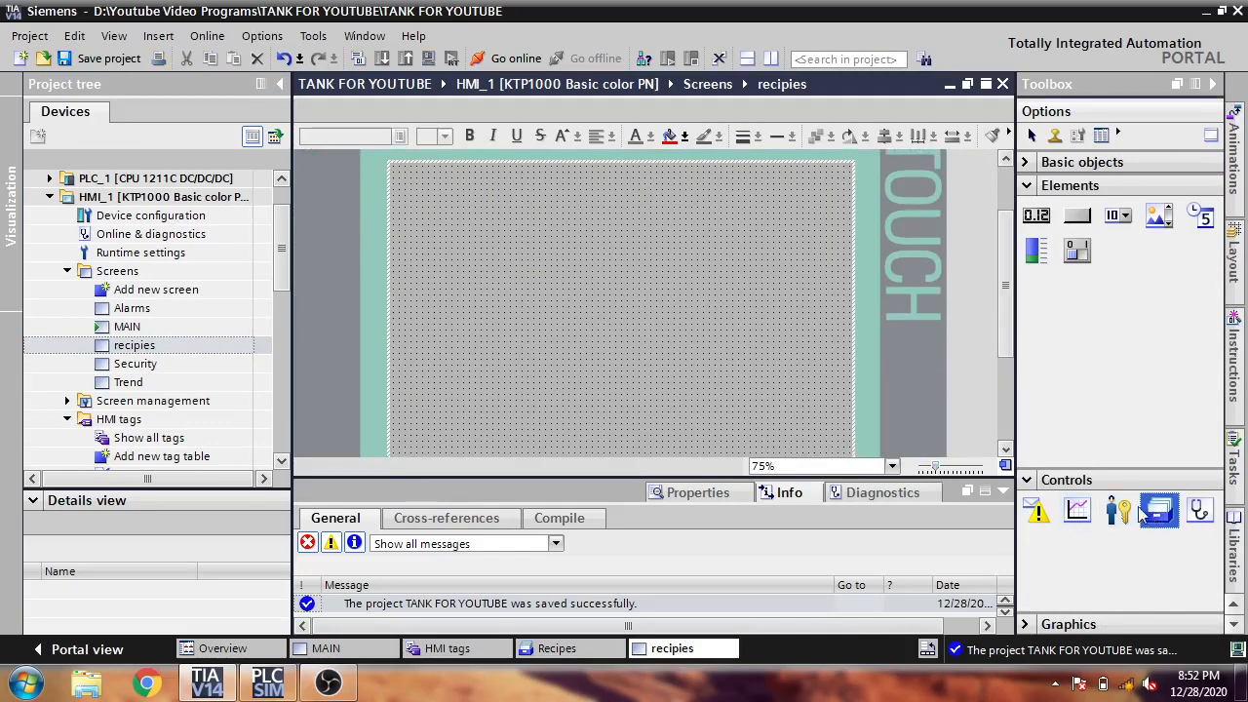
{"action": "left_click_drag", "start_coordinate": [537, 229], "coordinate": [574, 285]}
{"action": "left_click_drag", "start_coordinate": [753, 282], "coordinate": [841, 290]}
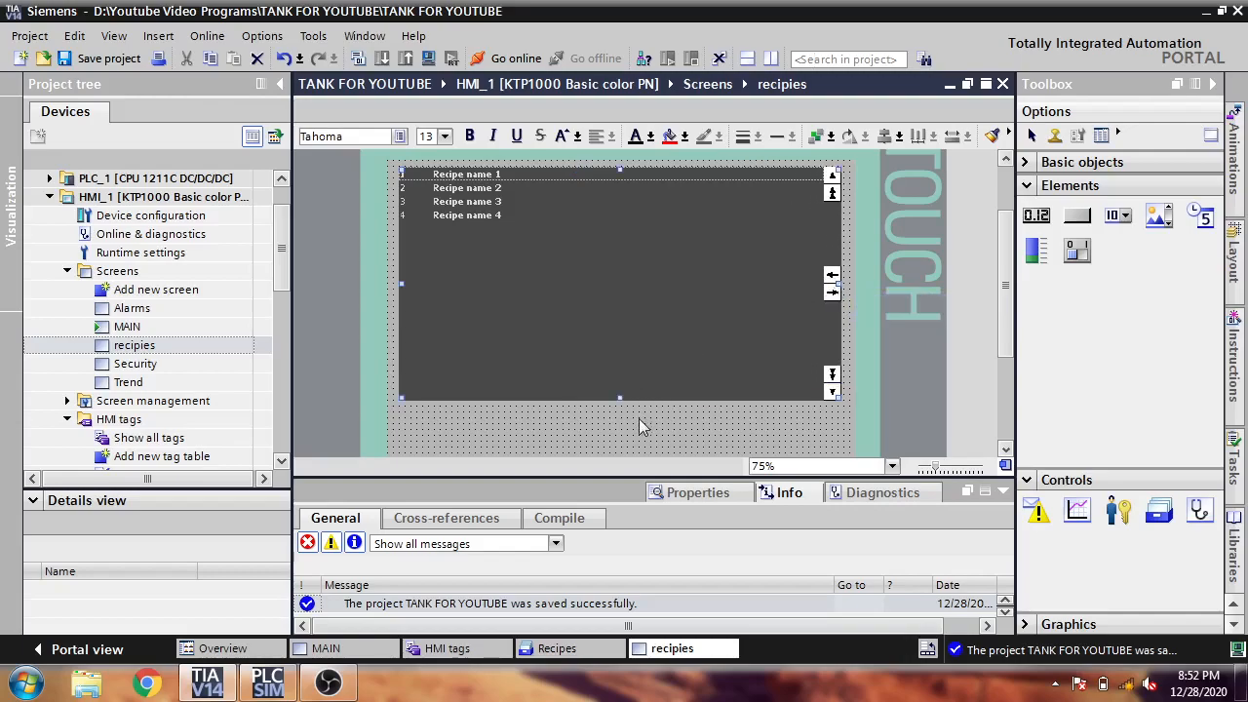
Step: Place a button below the recipe view's left end, label it SAVE TO PLC and widen it to fit the text
{"action": "left_click_drag", "start_coordinate": [1004, 306], "coordinate": [1005, 342]}
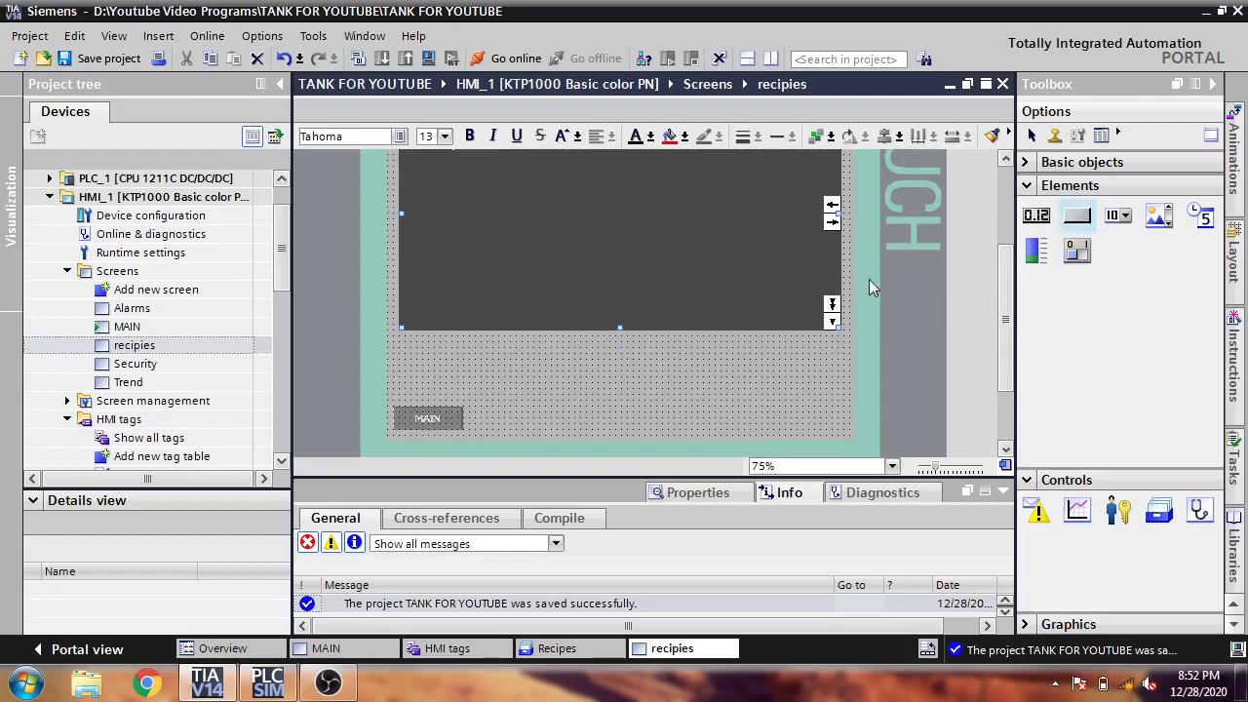
{"action": "left_click_drag", "start_coordinate": [632, 349], "coordinate": [438, 358]}
{"action": "left_click", "coordinate": [489, 386]}
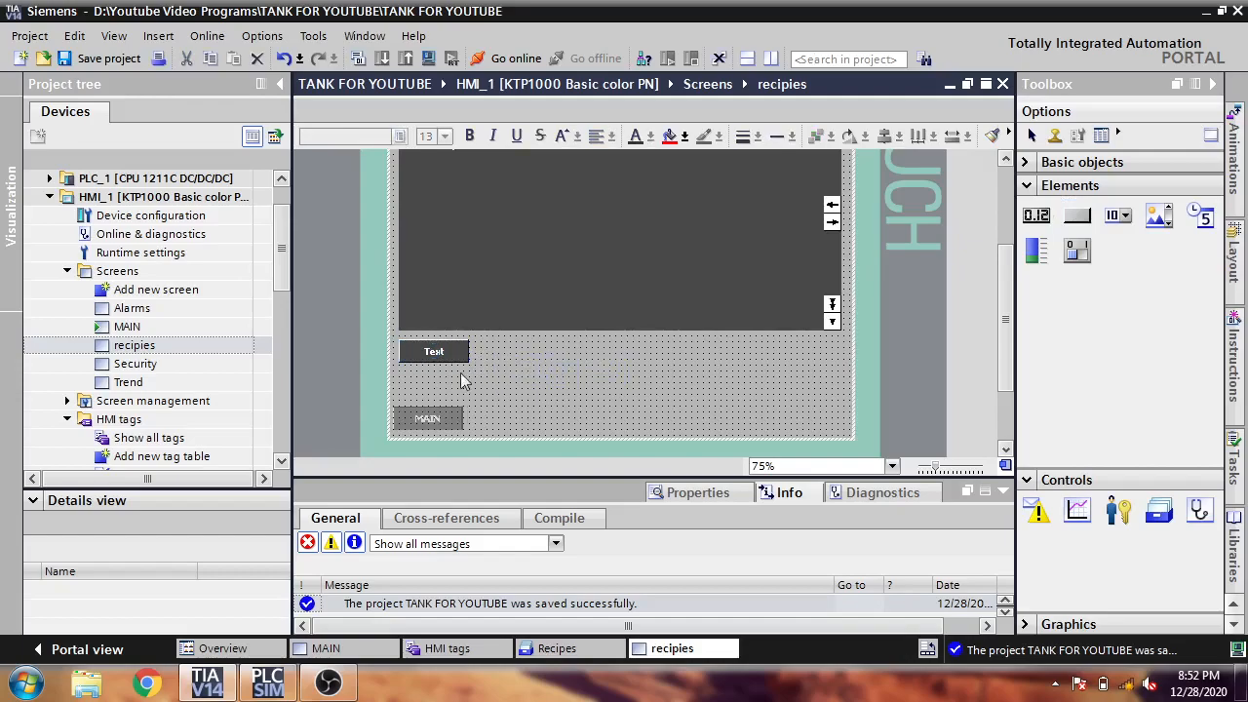
{"action": "double_click", "coordinate": [455, 353]}
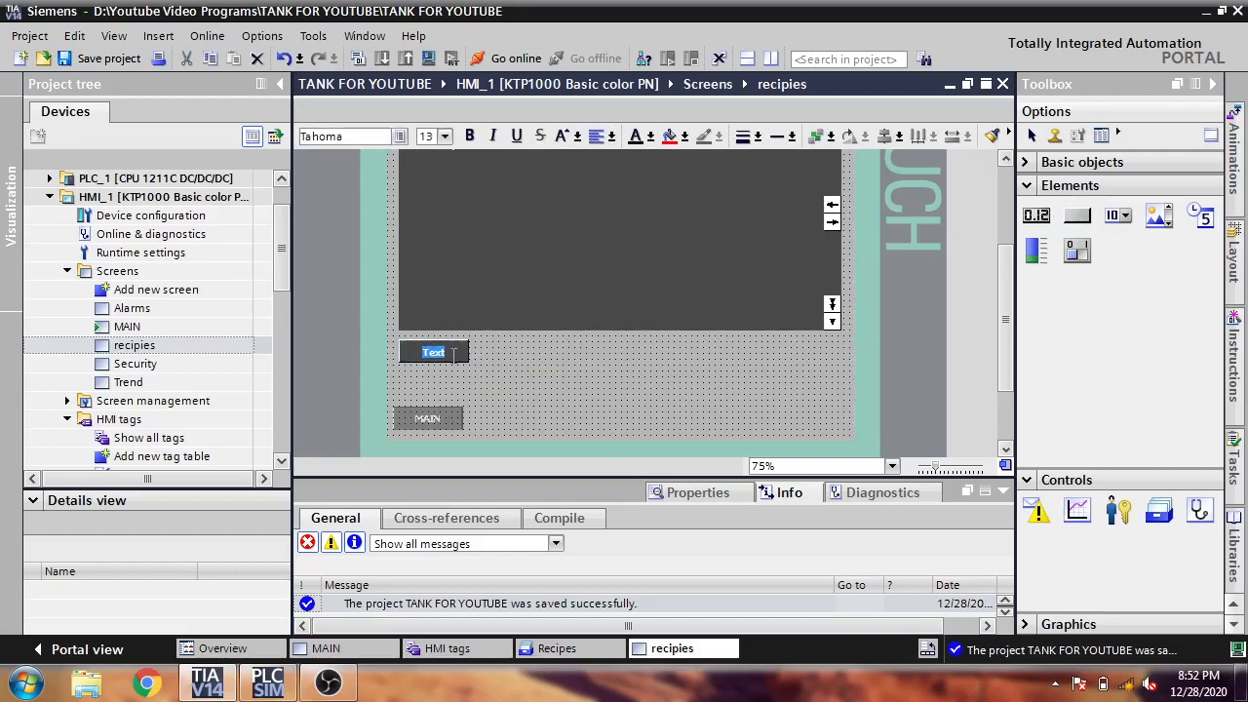
{"action": "type", "text": "SAVE"}
{"action": "type", "text": " TO"}
{"action": "type", "text": " PLC"}
{"action": "left_click", "coordinate": [489, 381]}
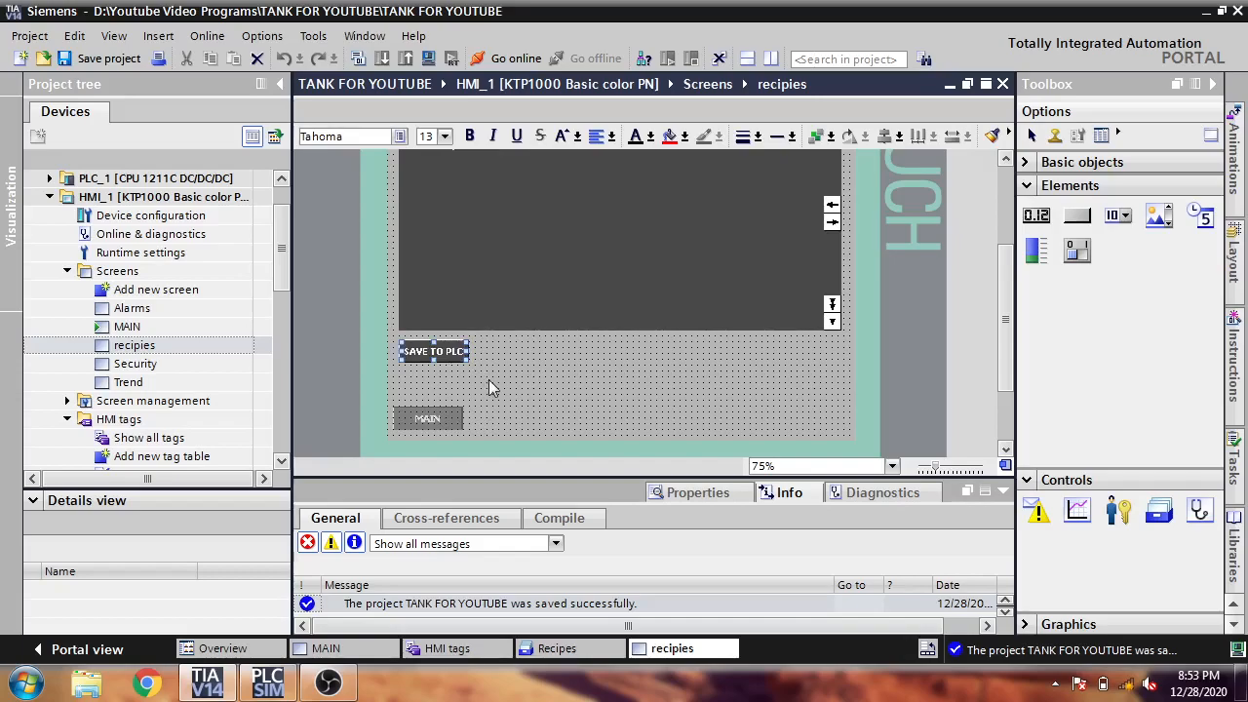
{"action": "left_click_drag", "start_coordinate": [472, 351], "coordinate": [495, 352]}
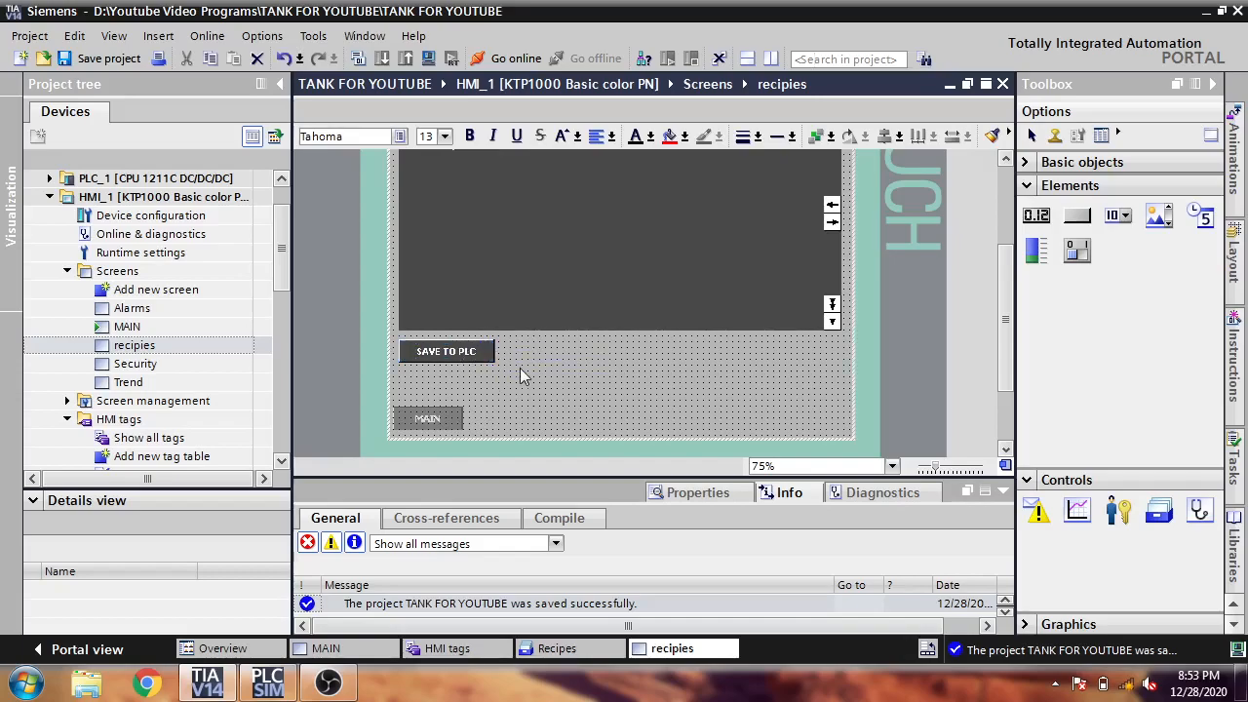
Step: Assign the system function RecipeViewSetDataRecordToPLC to the Press event of the SAVE TO PLC button
{"action": "double_click", "coordinate": [478, 352]}
{"action": "left_click", "coordinate": [499, 397]}
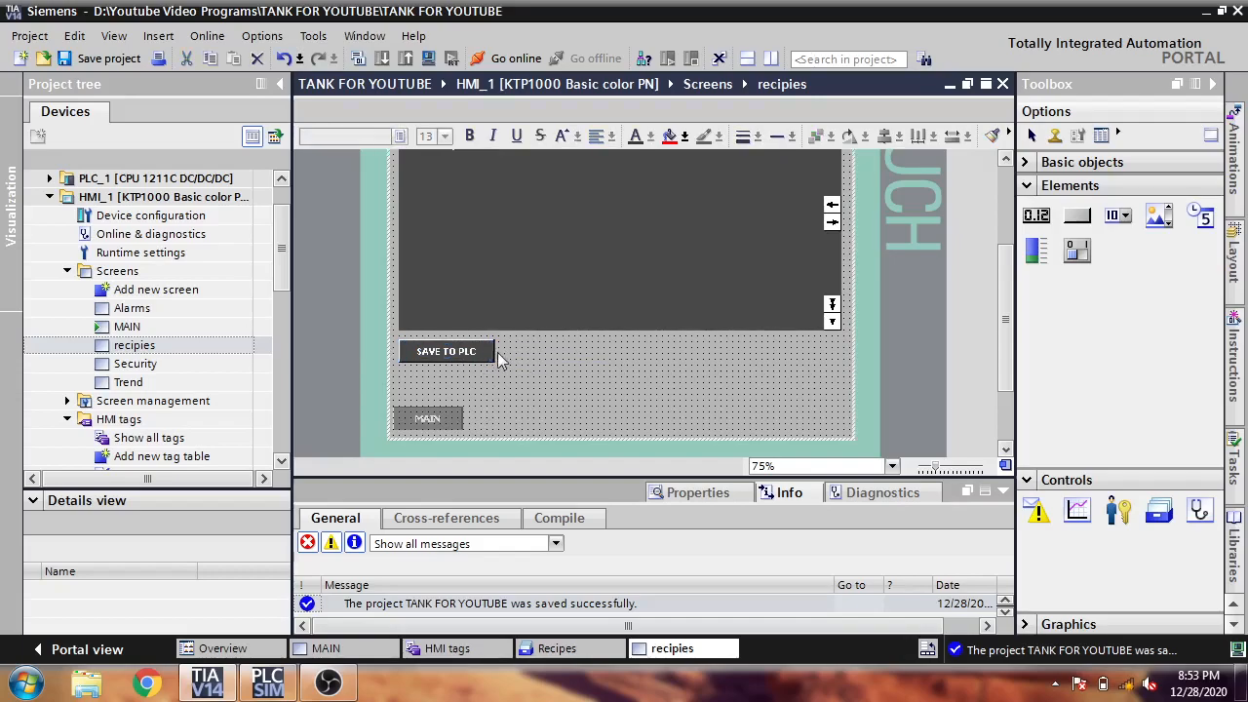
{"action": "double_click", "coordinate": [526, 366]}
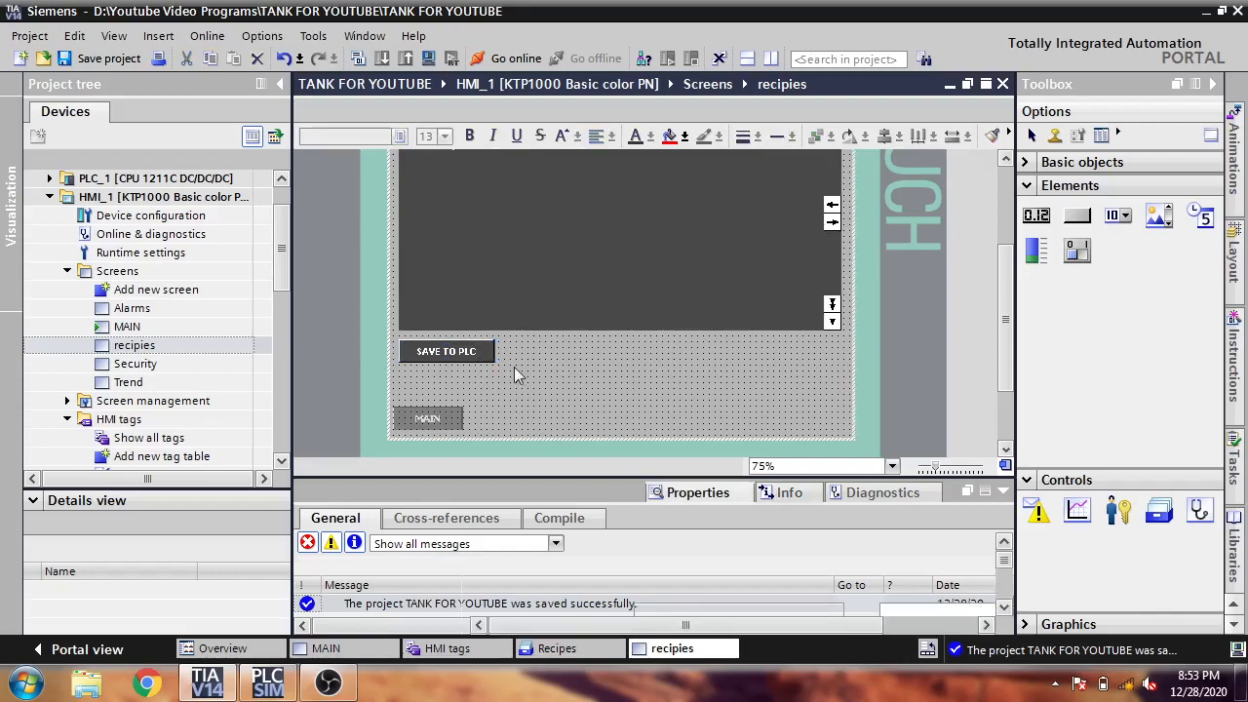
{"action": "left_click", "coordinate": [484, 353]}
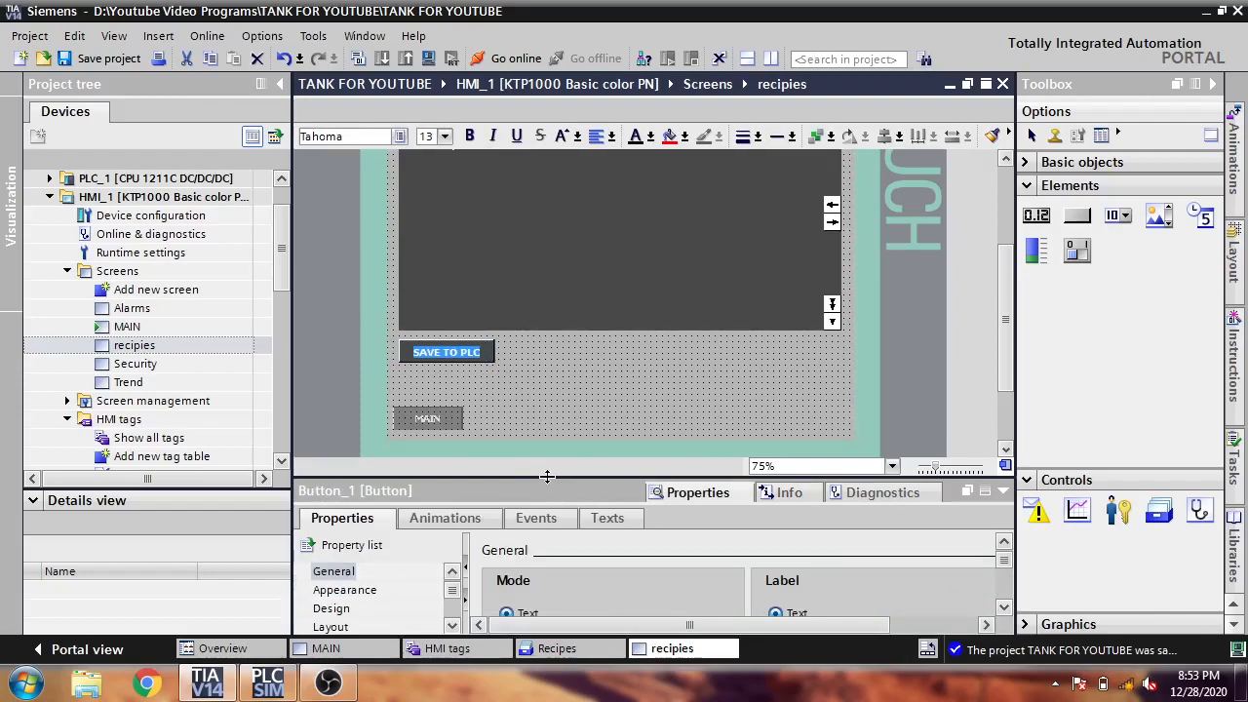
{"action": "left_click_drag", "start_coordinate": [538, 479], "coordinate": [552, 425]}
{"action": "left_click", "coordinate": [536, 465]}
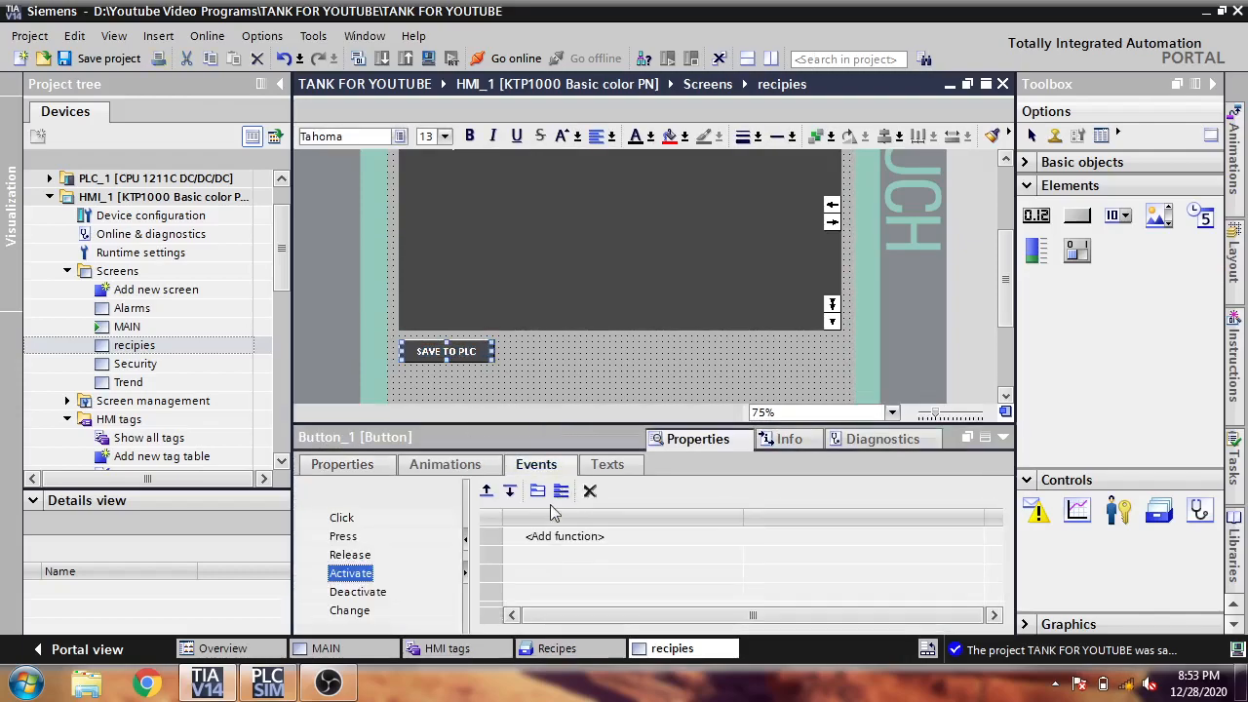
{"action": "left_click", "coordinate": [344, 536]}
{"action": "left_click", "coordinate": [624, 537]}
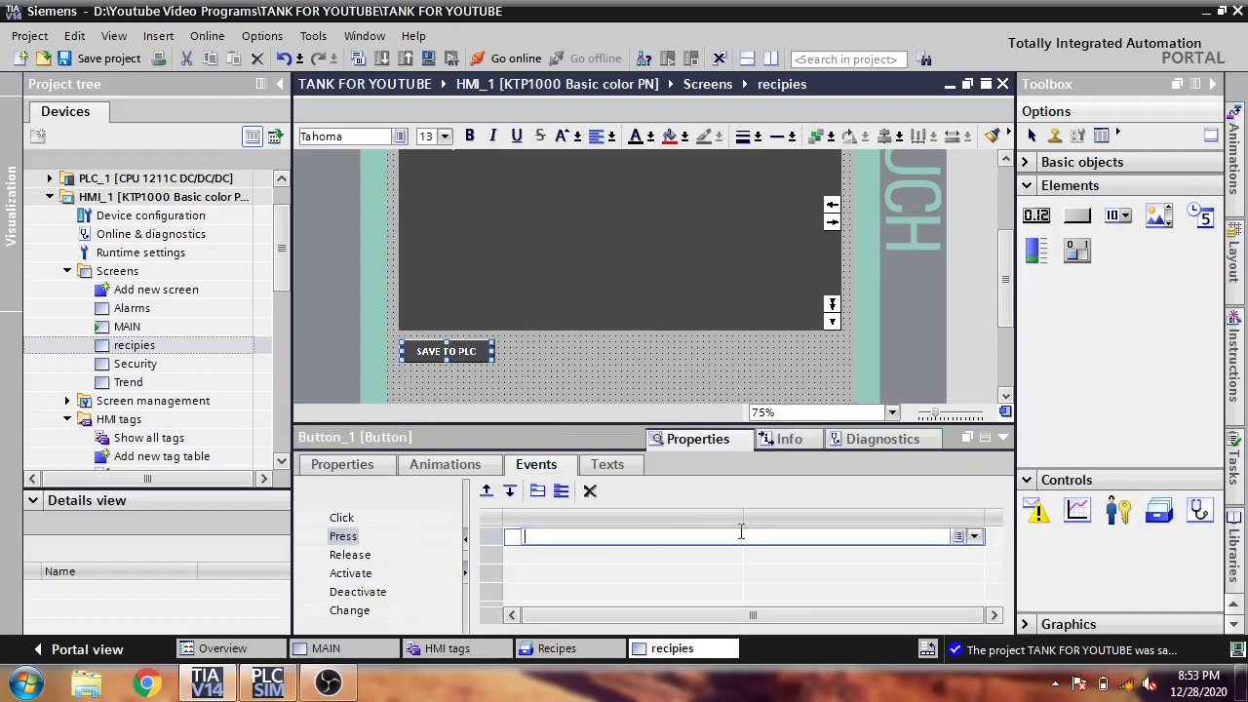
{"action": "left_click", "coordinate": [973, 536]}
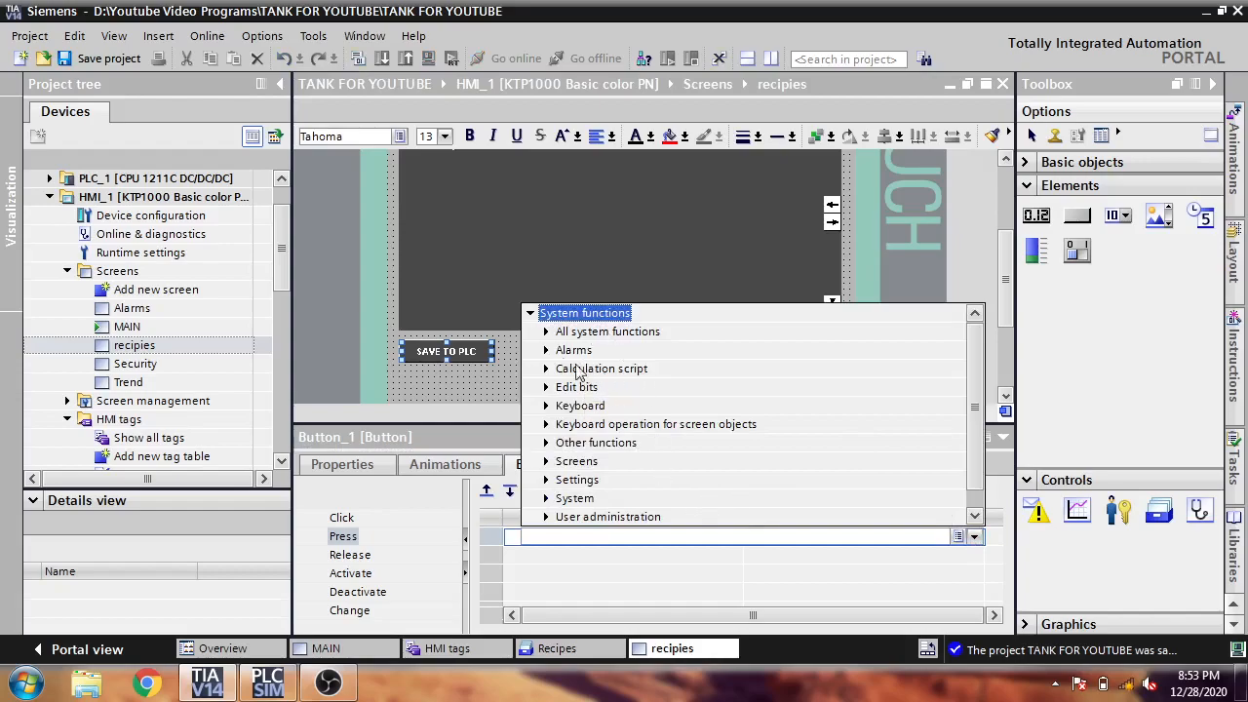
{"action": "left_click", "coordinate": [547, 332]}
{"action": "left_click_drag", "start_coordinate": [973, 339], "coordinate": [975, 390]}
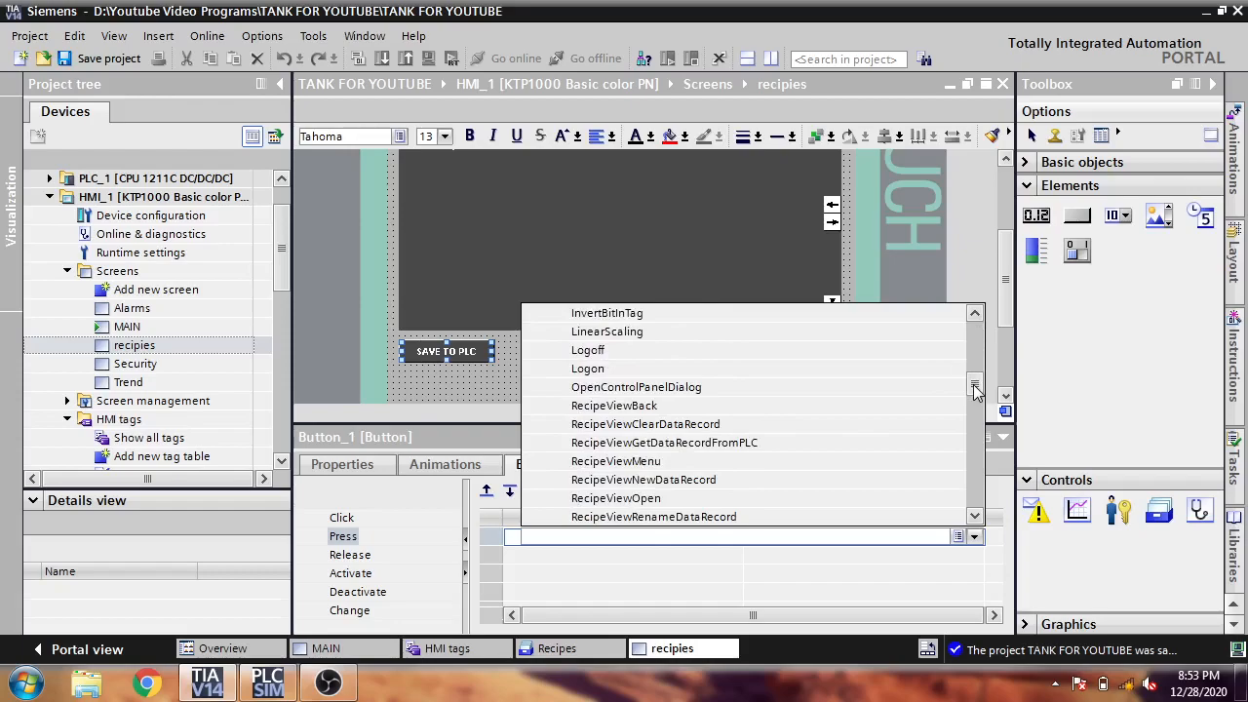
{"action": "scroll", "coordinate": [976, 390], "scroll_direction": "down", "scroll_amount": 1}
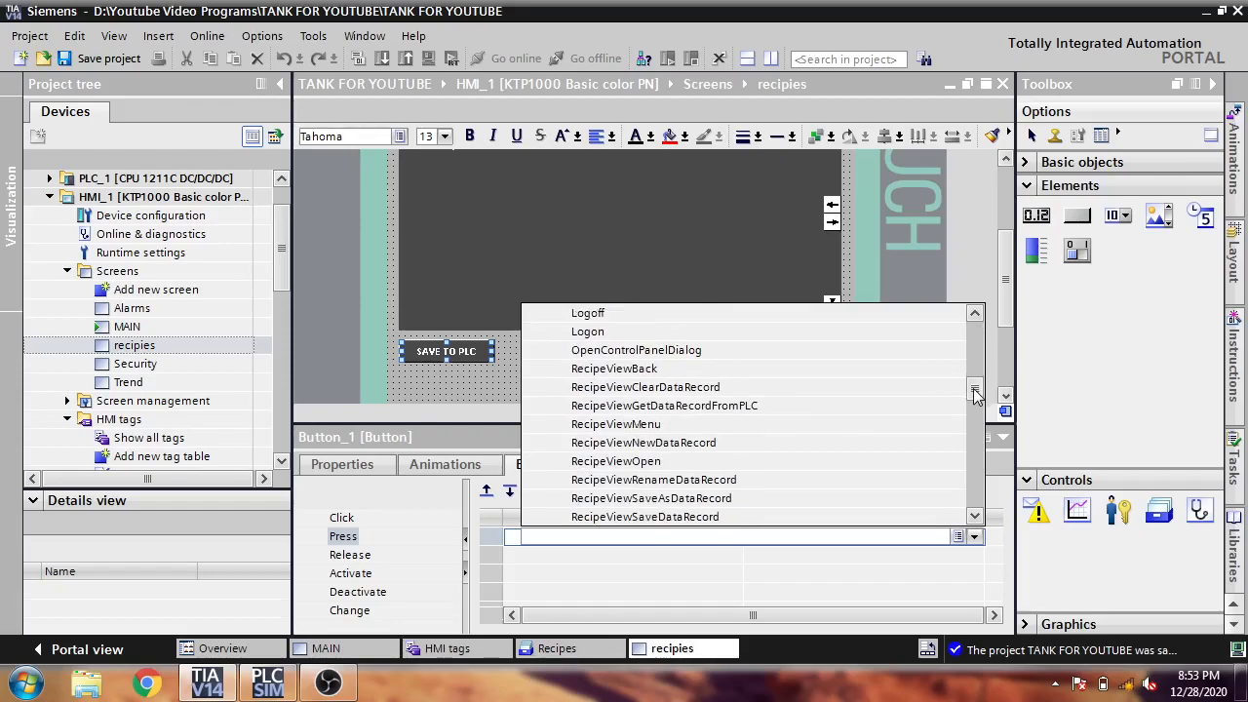
{"action": "scroll", "coordinate": [976, 393], "scroll_direction": "down", "scroll_amount": 1}
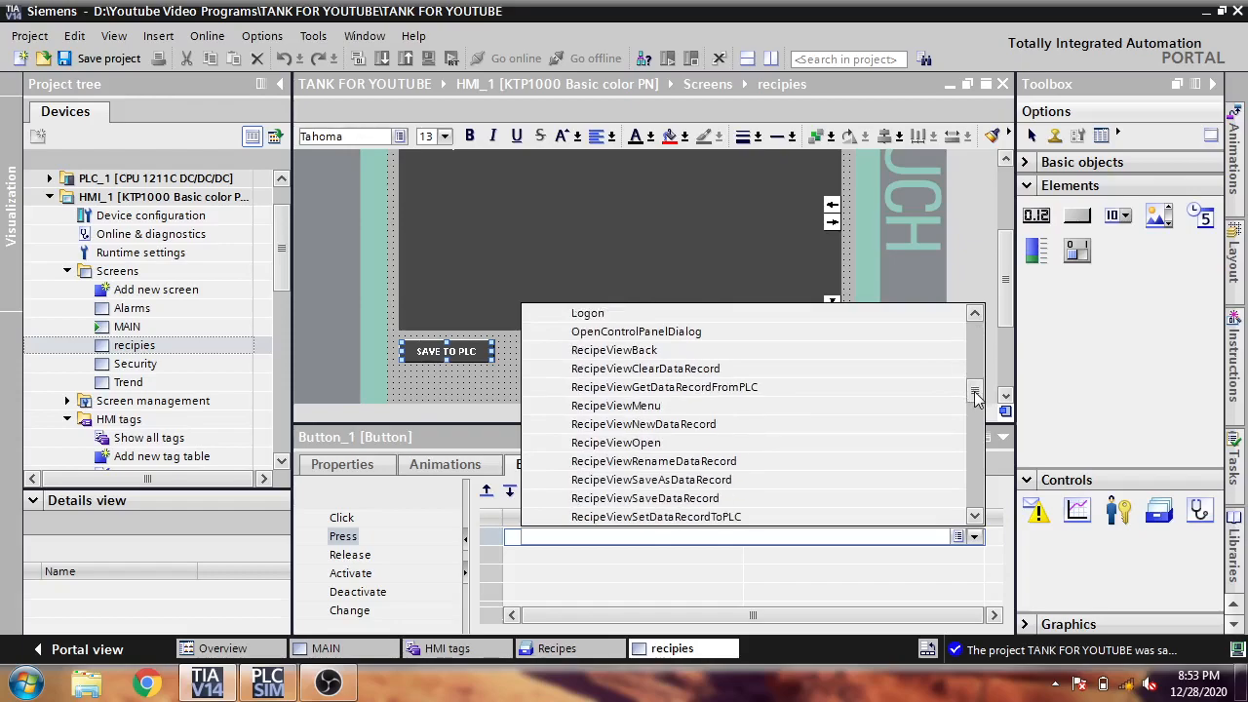
{"action": "scroll", "coordinate": [975, 398], "scroll_direction": "down", "scroll_amount": 1}
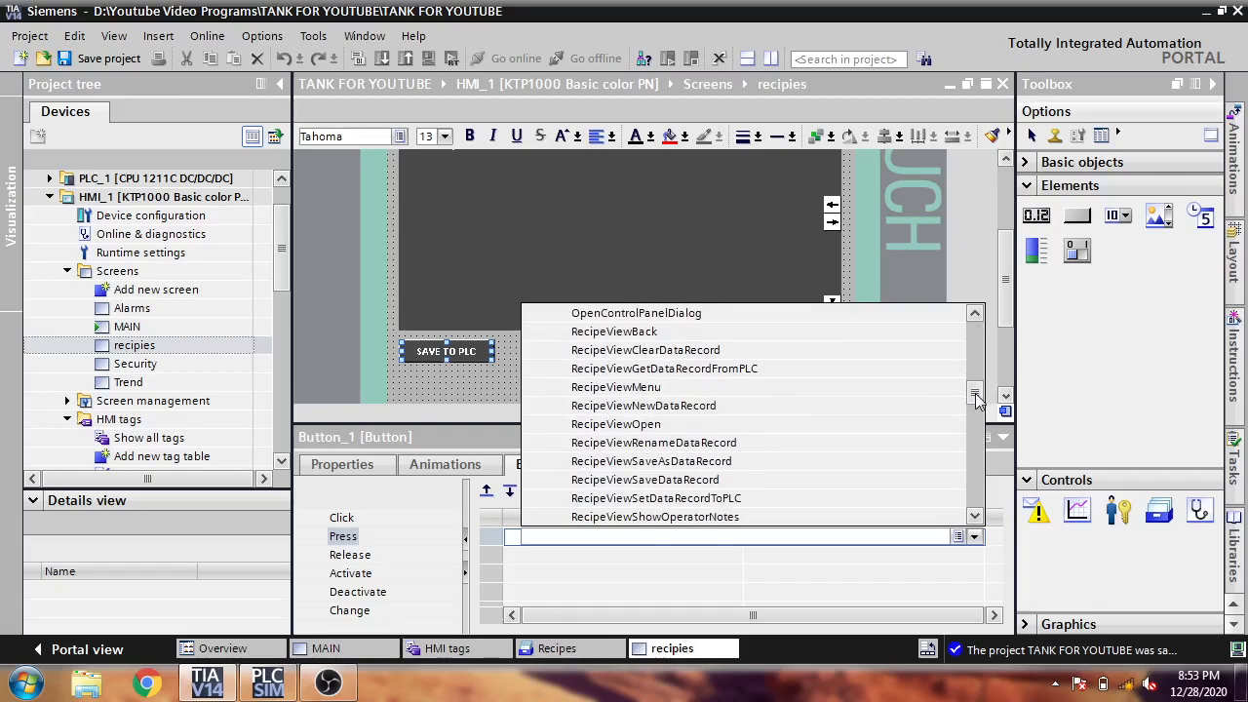
{"action": "left_click", "coordinate": [728, 499]}
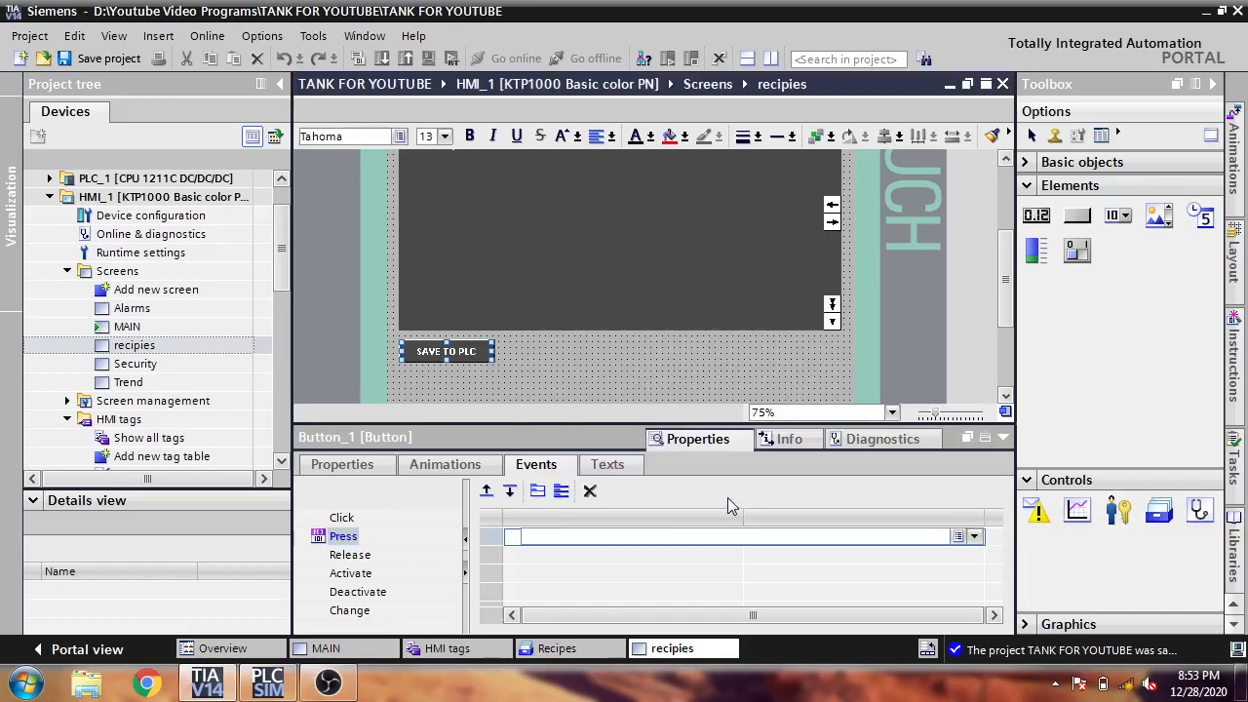
{"action": "left_click", "coordinate": [658, 383]}
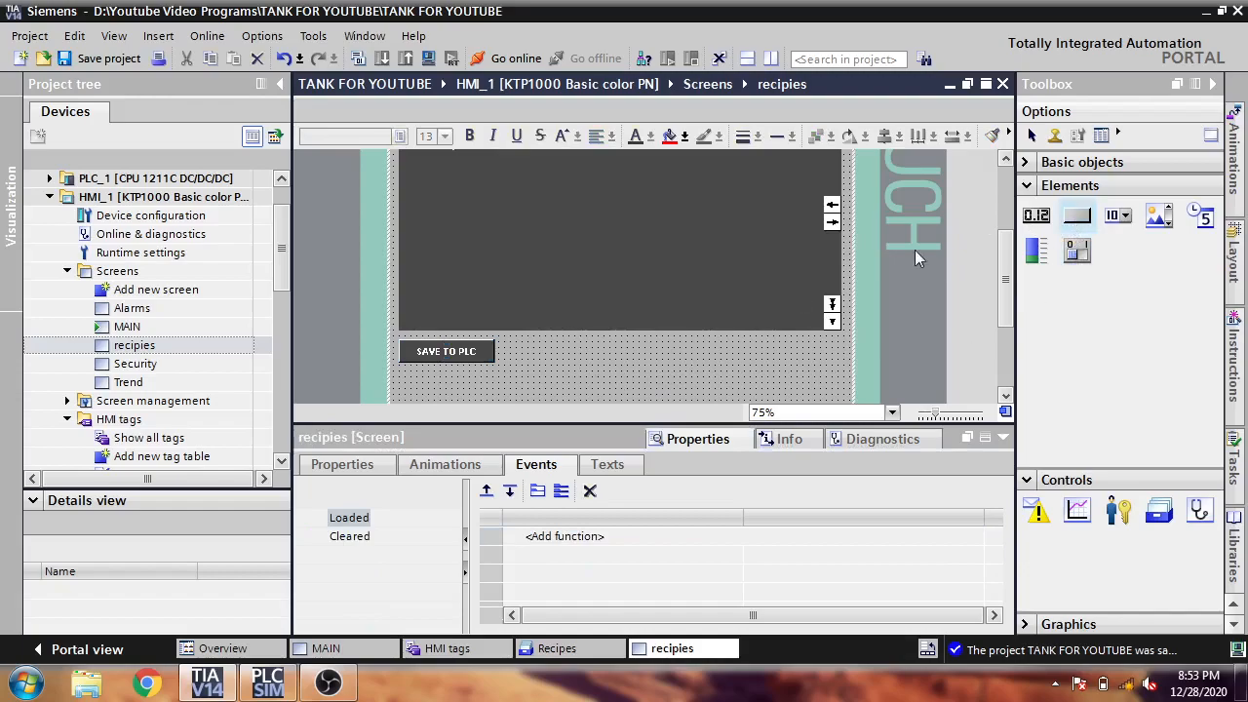
Step: Place a second button below the recipe view, just right of the SAVE TO PLC button
{"action": "left_click_drag", "start_coordinate": [651, 394], "coordinate": [545, 352]}
{"action": "double_click", "coordinate": [546, 352]}
{"action": "left_click", "coordinate": [579, 354]}
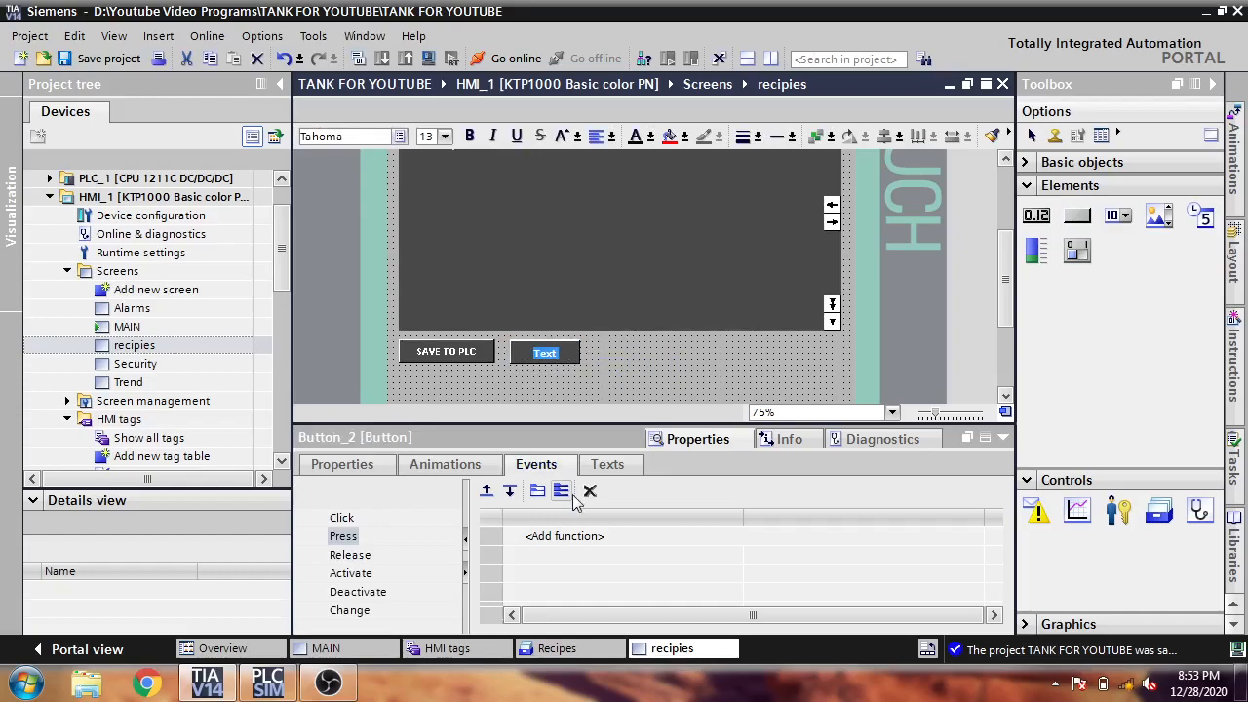
Step: Assign the system function RecipeViewNewDataRecord to the Press event of the second button
{"action": "left_click", "coordinate": [602, 537]}
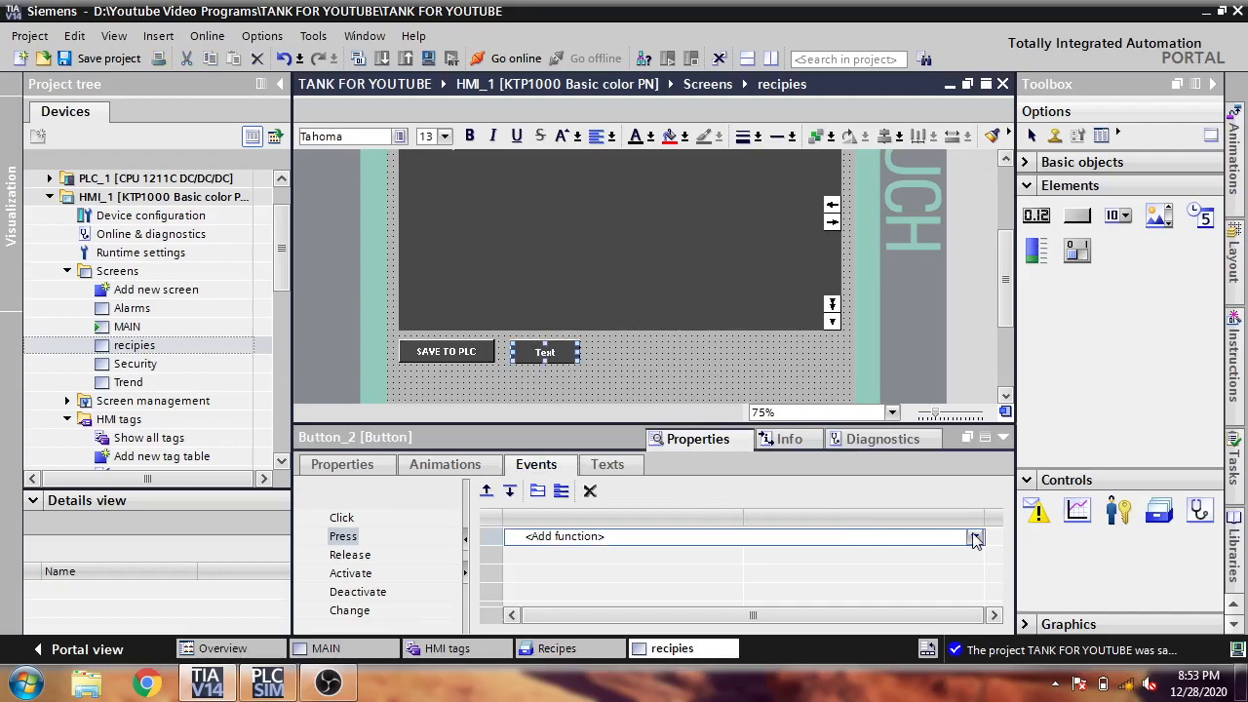
{"action": "left_click", "coordinate": [976, 538]}
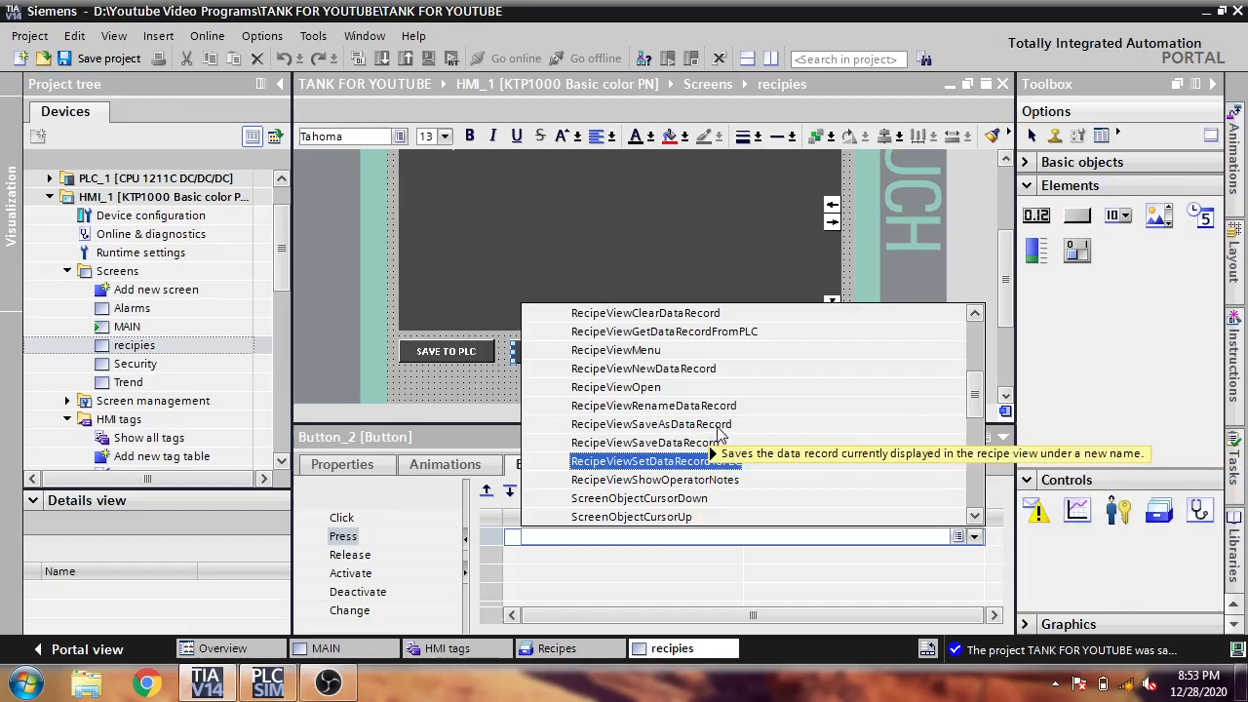
{"action": "left_click", "coordinate": [665, 370]}
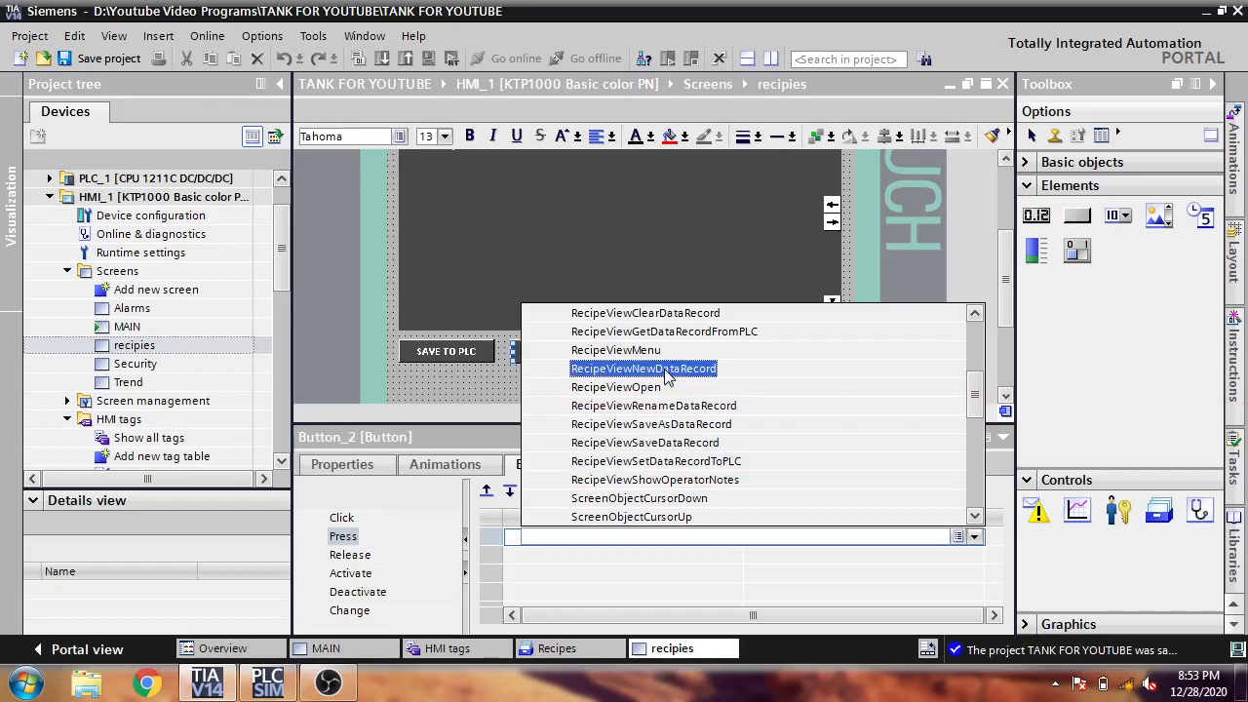
Step: Label the second button NEW and adjust its width to suit the text
{"action": "left_click_drag", "start_coordinate": [577, 352], "coordinate": [644, 352]}
{"action": "double_click", "coordinate": [579, 353]}
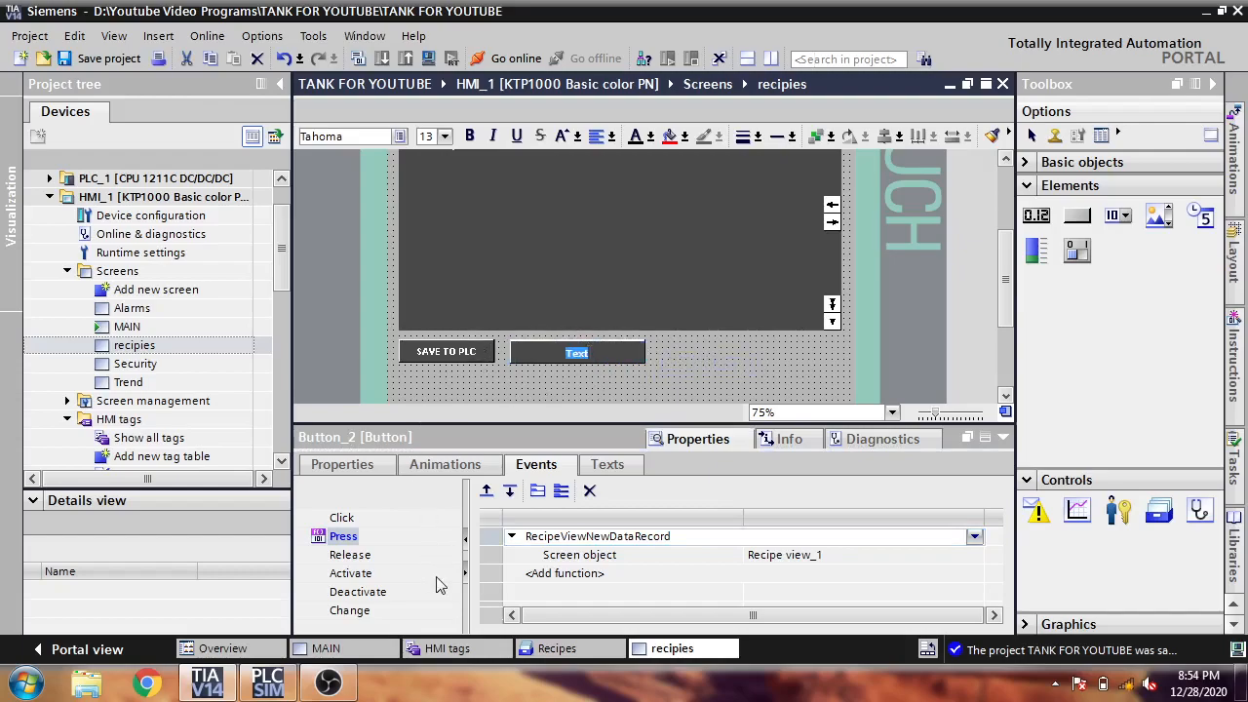
{"action": "type", "text": "NE"}
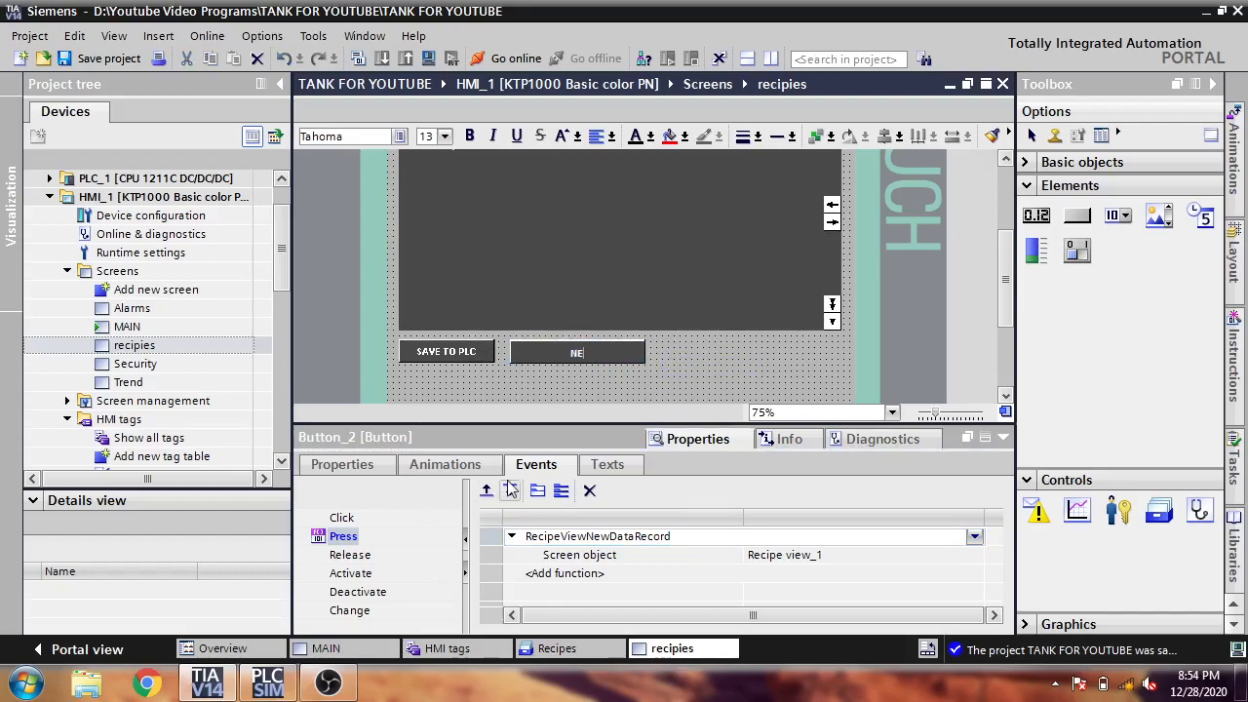
{"action": "type", "text": "W"}
{"action": "left_click", "coordinate": [653, 366]}
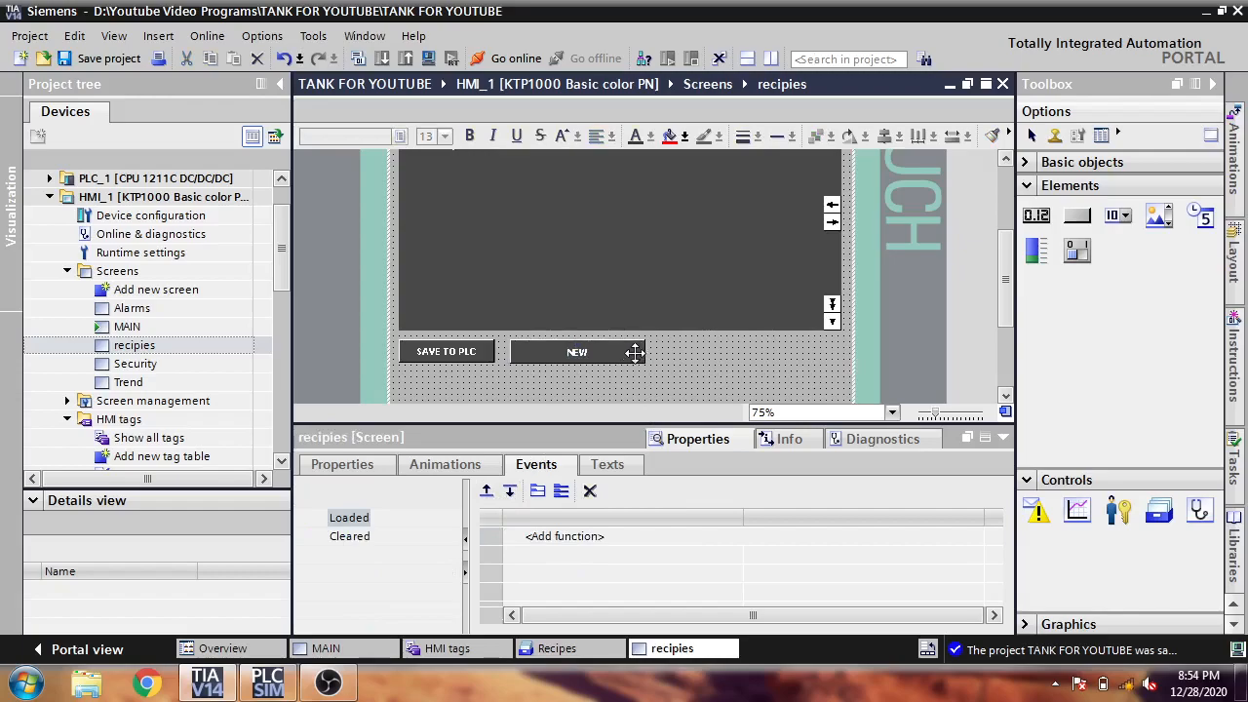
{"action": "left_click", "coordinate": [641, 353]}
{"action": "left_click_drag", "start_coordinate": [644, 353], "coordinate": [582, 353]}
Step: Place a third button just right of the NEW button and widen it
{"action": "left_click_drag", "start_coordinate": [1077, 215], "coordinate": [631, 355]}
{"action": "left_click", "coordinate": [655, 353]}
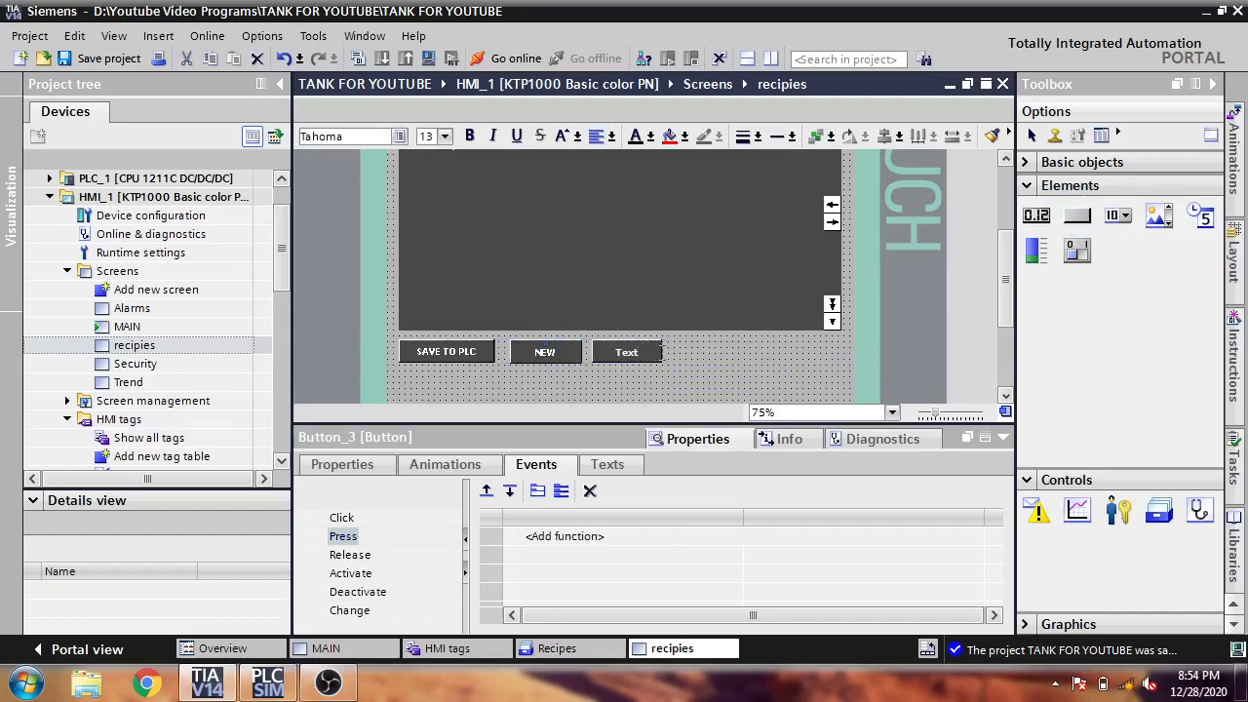
{"action": "left_click", "coordinate": [687, 366]}
{"action": "left_click", "coordinate": [656, 351]}
{"action": "left_click_drag", "start_coordinate": [660, 352], "coordinate": [704, 353]}
Step: Assign the system function RecipeViewGetDataRecordFromPLC to the Press event of the third button
{"action": "left_click", "coordinate": [707, 538]}
{"action": "left_click", "coordinate": [974, 536]}
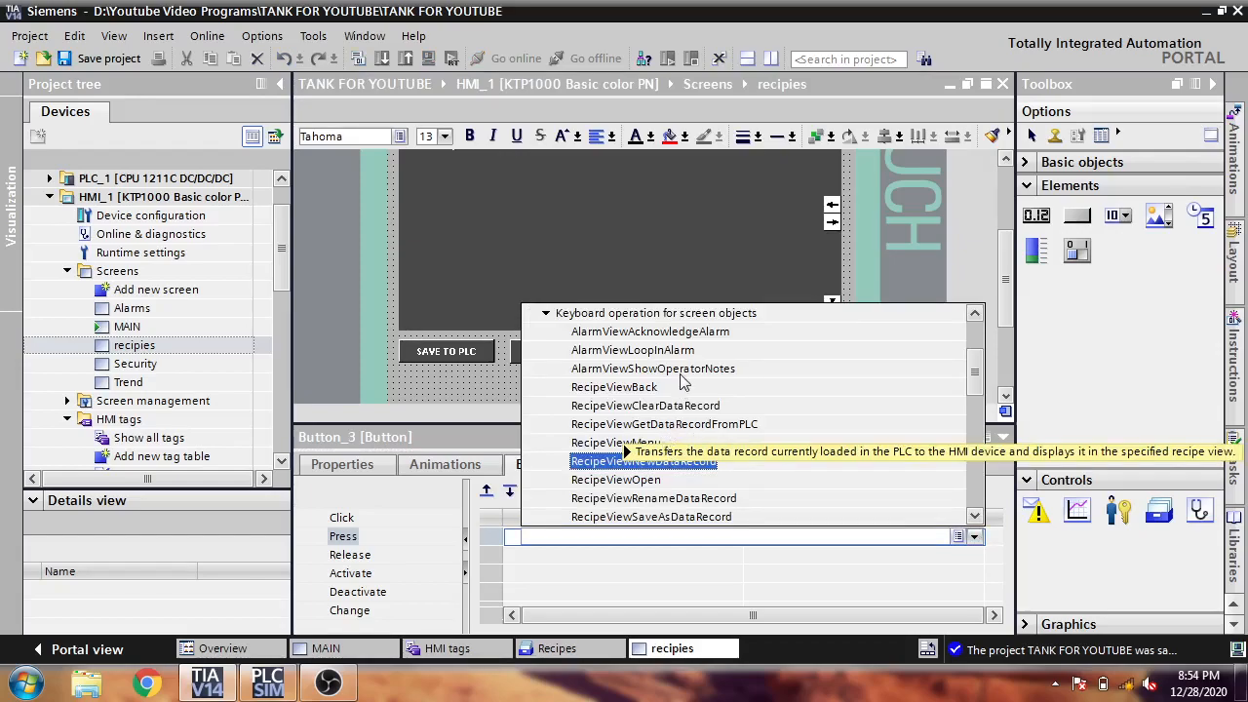
{"action": "left_click", "coordinate": [688, 425]}
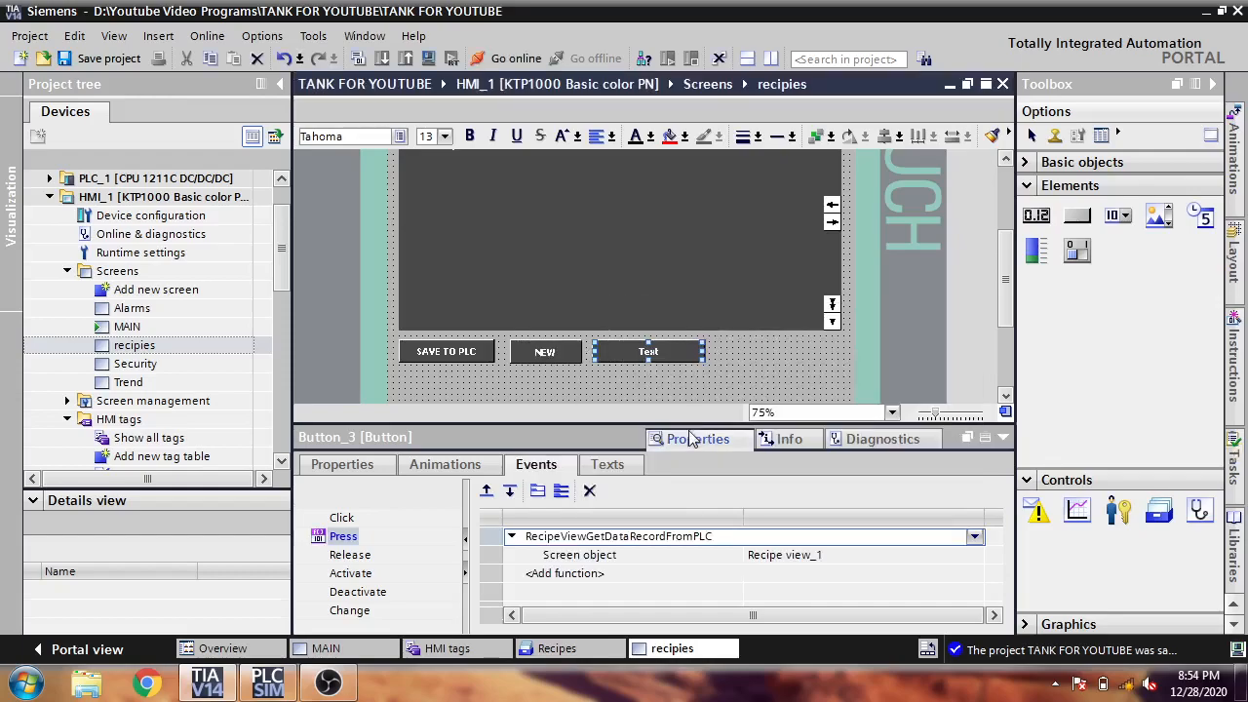
Step: Replace the third button's Press function with RecipeViewSaveAsDataRecord
{"action": "left_click", "coordinate": [974, 536]}
{"action": "left_click_drag", "start_coordinate": [978, 387], "coordinate": [977, 408]}
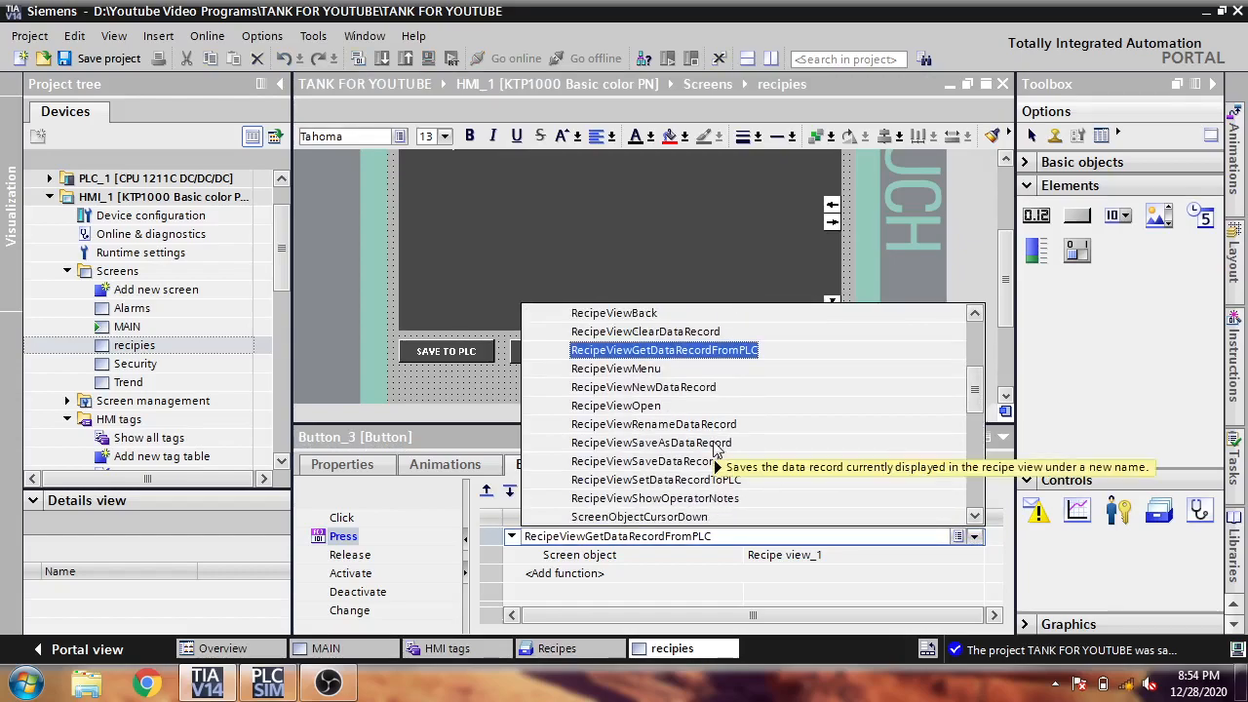
{"action": "left_click", "coordinate": [715, 444]}
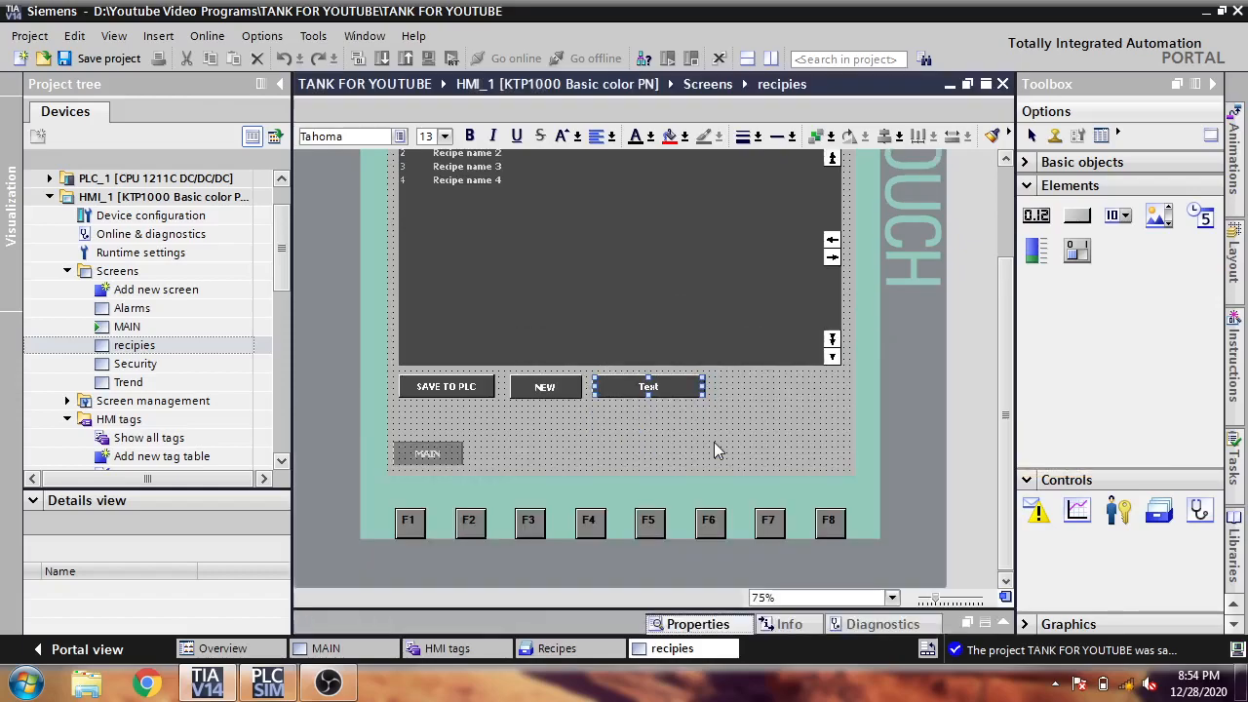
Step: Label the third button below the recipe view SAVE AS DATA
{"action": "double_click", "coordinate": [663, 389]}
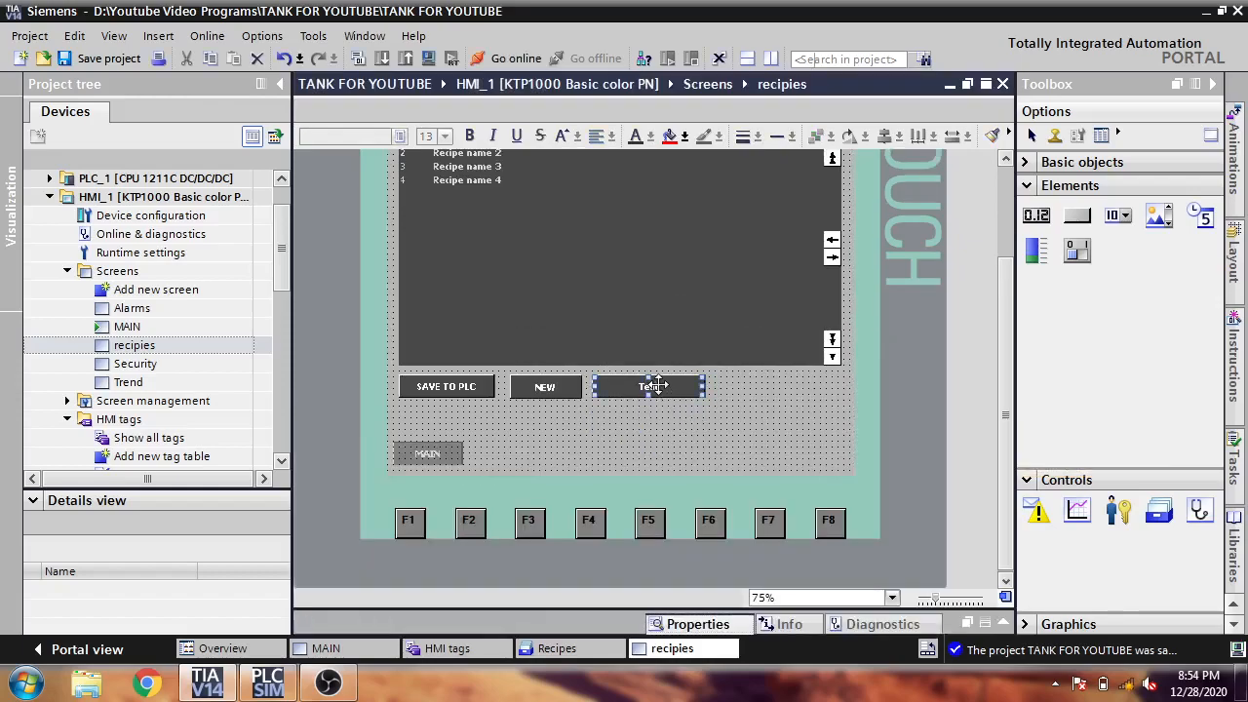
{"action": "type", "text": "SAV"}
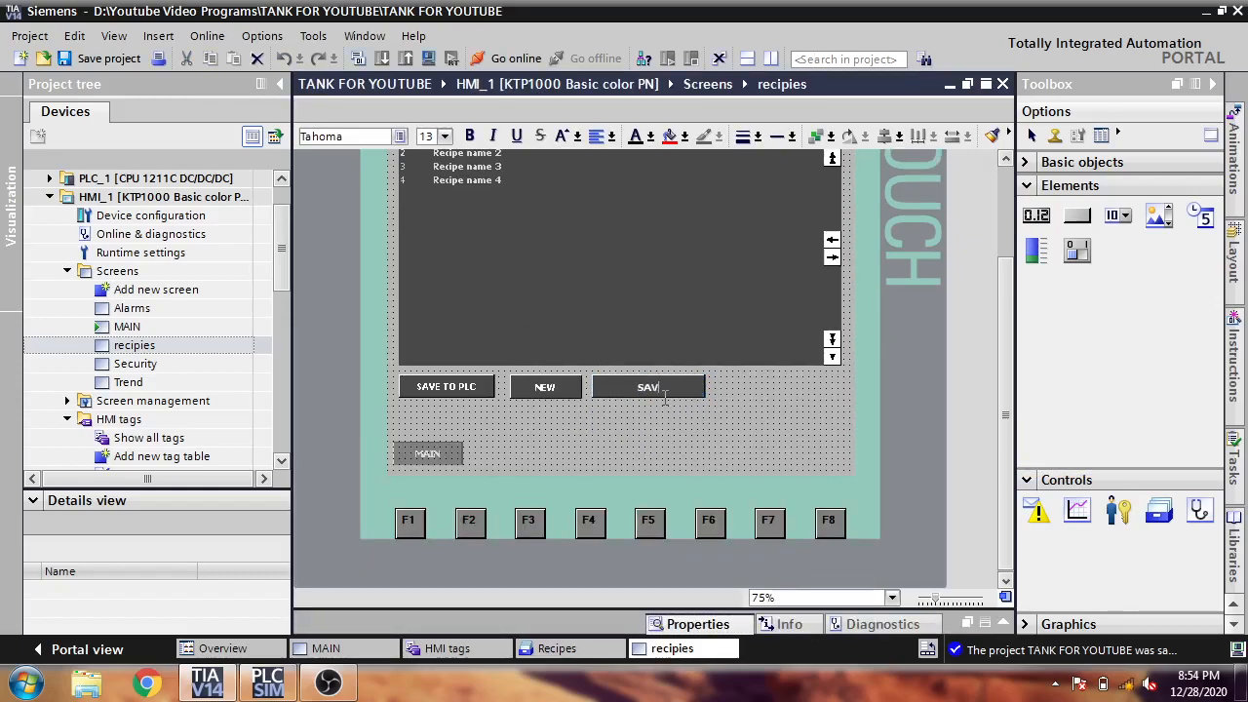
{"action": "type", "text": "E AS FATA"}
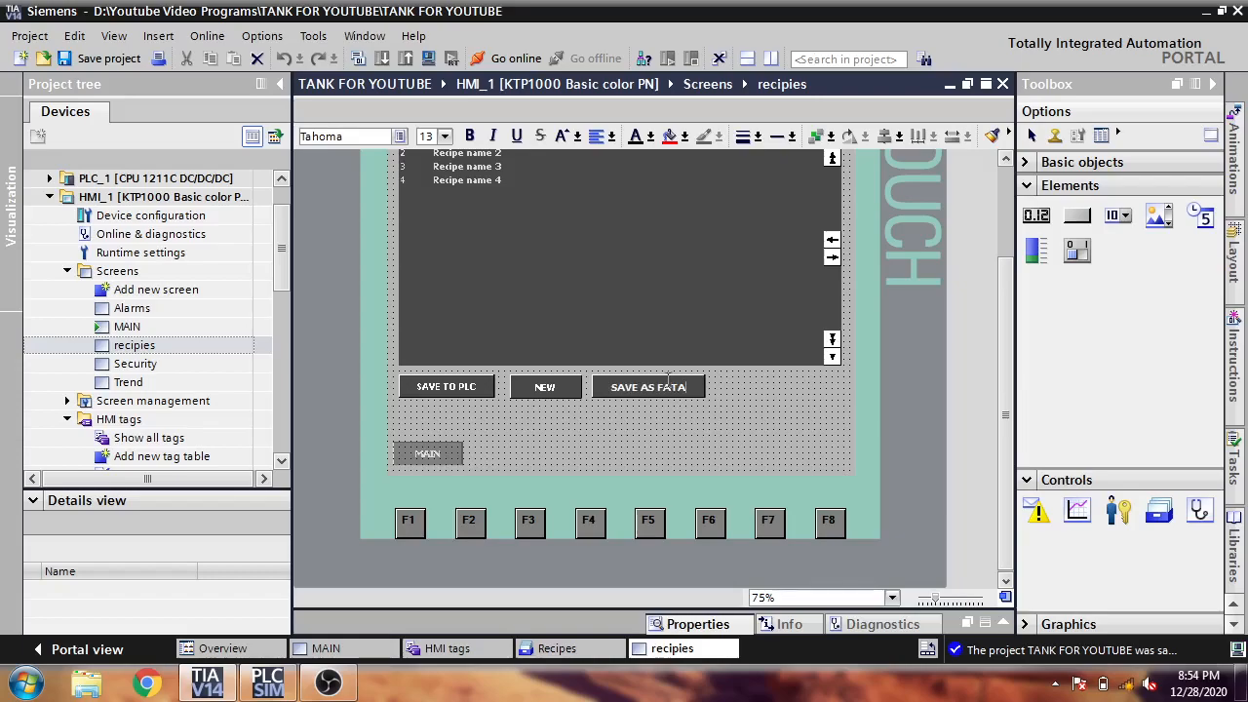
{"action": "key", "text": "BackSpace"}
{"action": "key", "text": "Return"}
{"action": "left_click", "coordinate": [684, 426]}
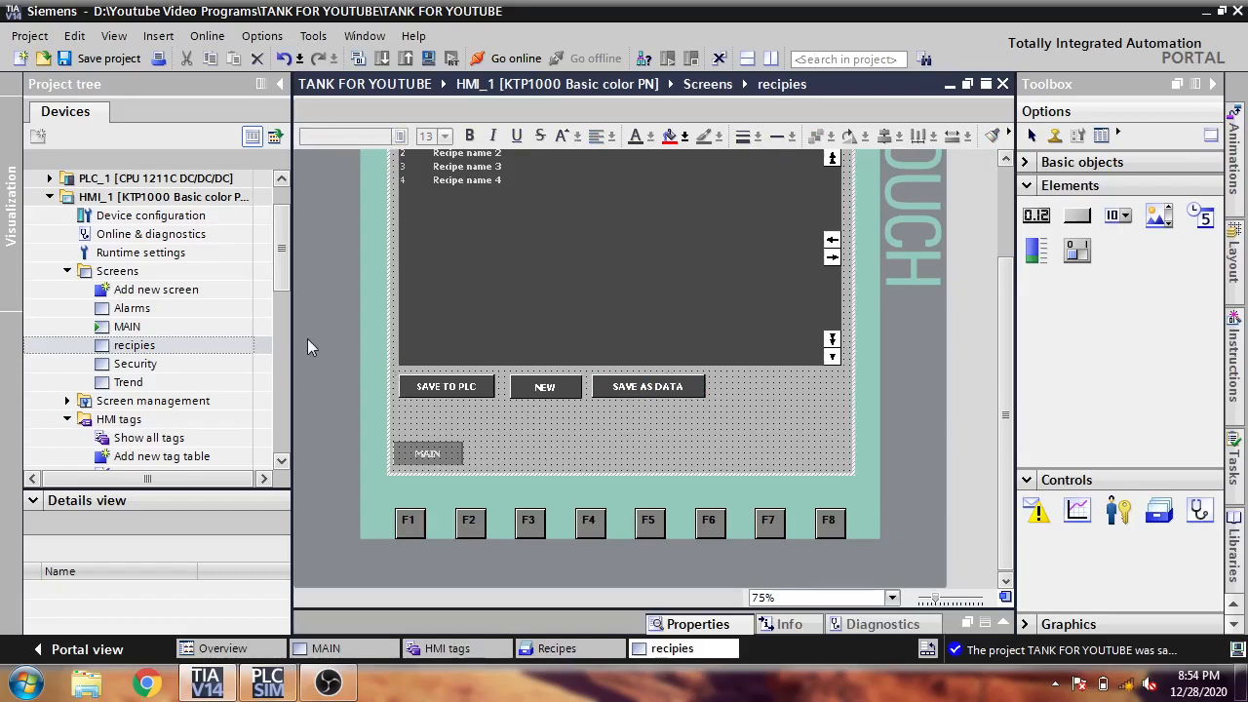
Step: Open the HMI's Recipes editor and add a second recipe below Recipe_1
{"action": "scroll", "coordinate": [151, 410], "scroll_direction": "down", "scroll_amount": 3}
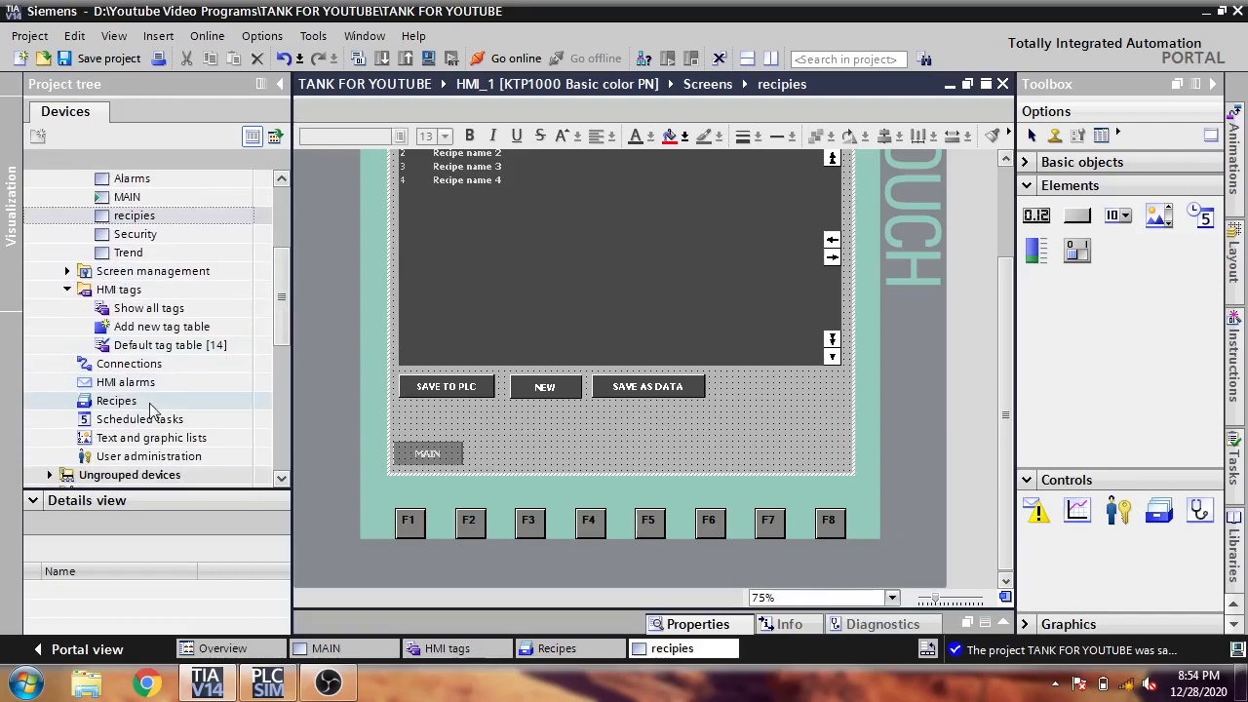
{"action": "double_click", "coordinate": [150, 403]}
{"action": "left_click", "coordinate": [395, 217]}
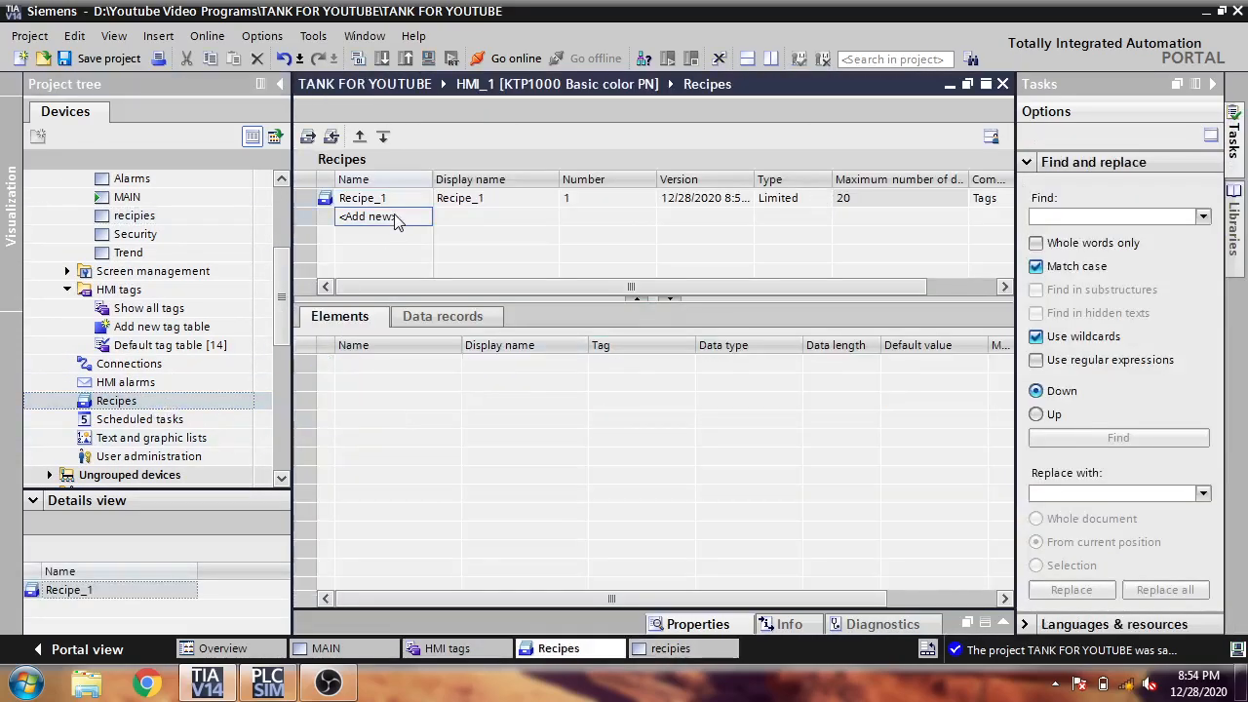
{"action": "left_click", "coordinate": [397, 216]}
Step: Add three elements to the second recipe with the display names KP, TI and TD
{"action": "left_click", "coordinate": [430, 364]}
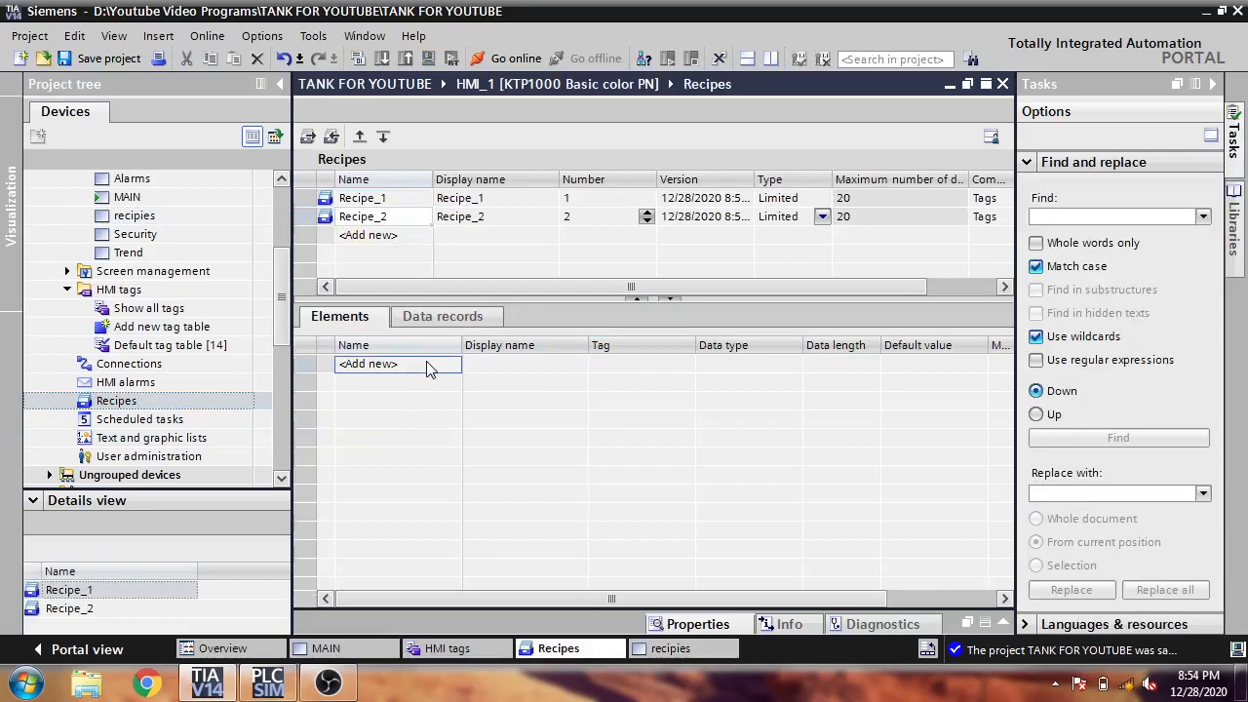
{"action": "left_click", "coordinate": [429, 363]}
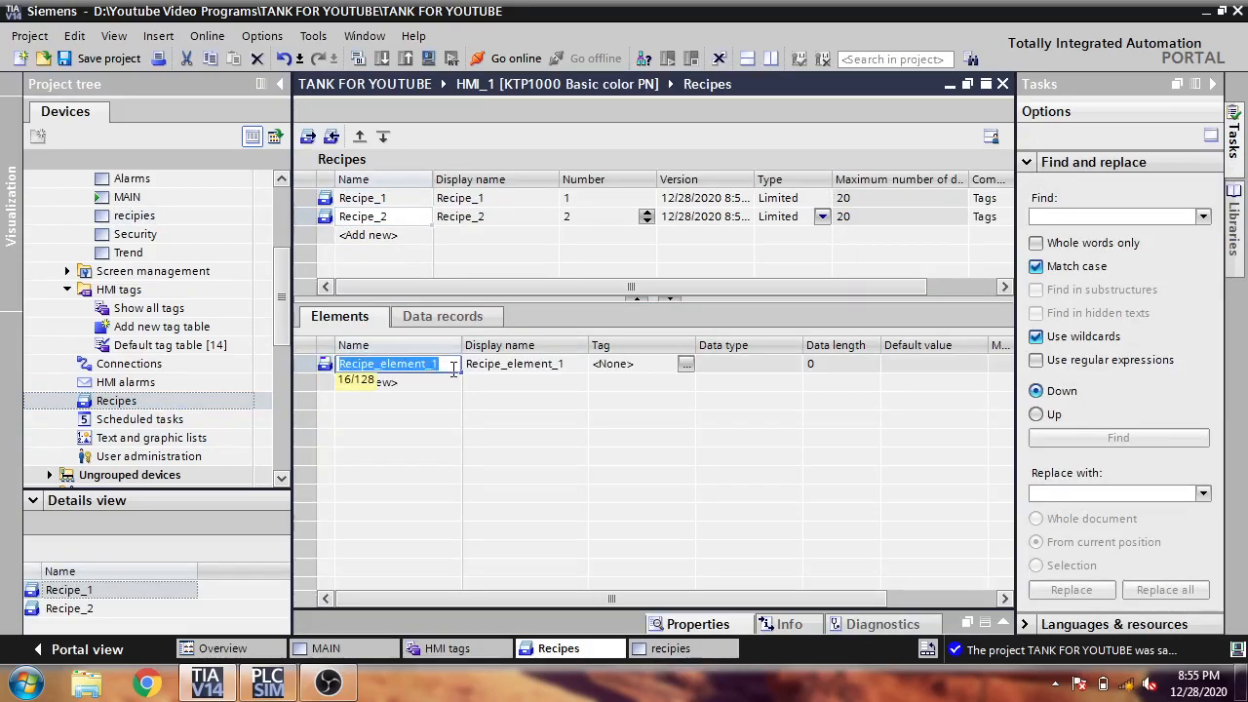
{"action": "left_click", "coordinate": [527, 366]}
{"action": "type", "text": "KP"}
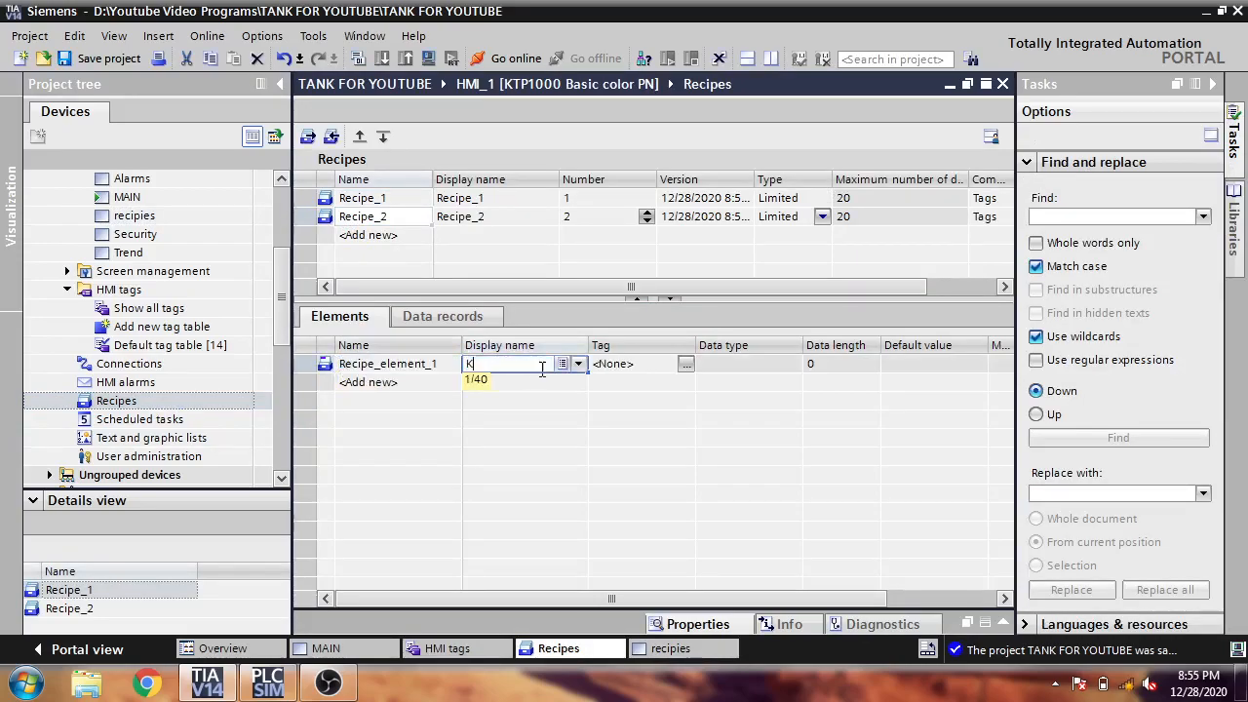
{"action": "double_click", "coordinate": [543, 383]}
{"action": "double_click", "coordinate": [547, 382]}
{"action": "type", "text": "TI"}
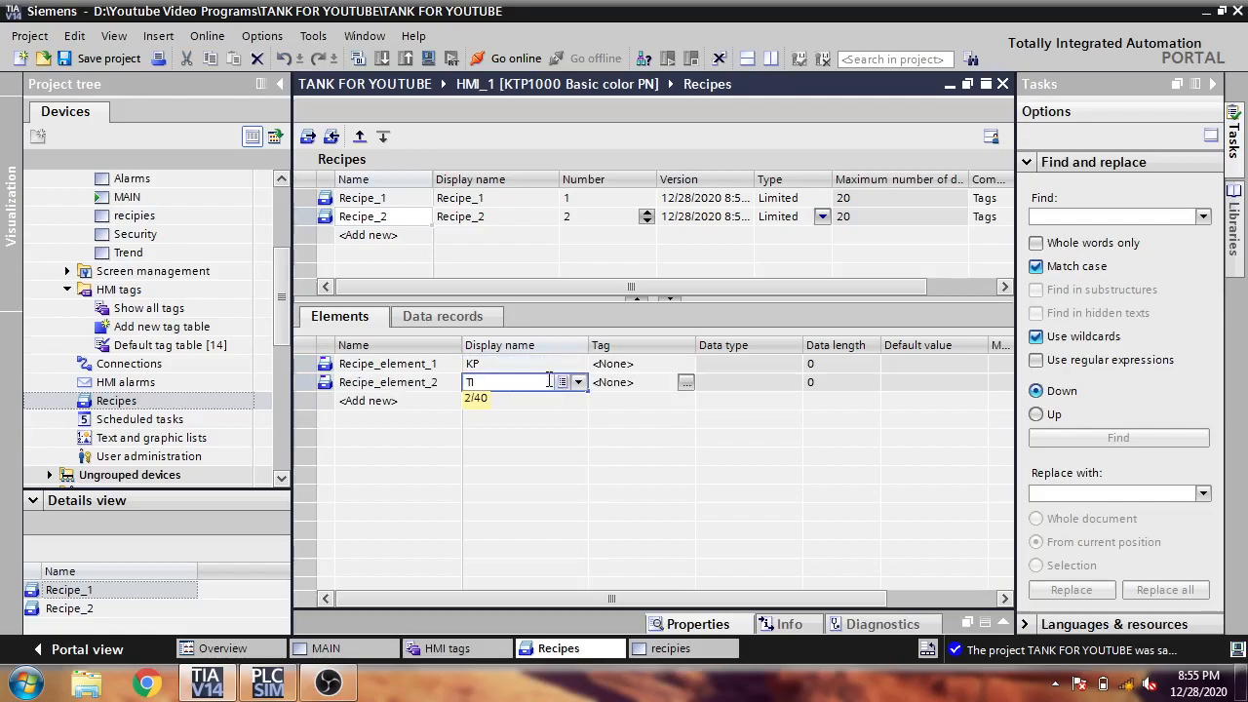
{"action": "double_click", "coordinate": [543, 406]}
{"action": "double_click", "coordinate": [545, 402]}
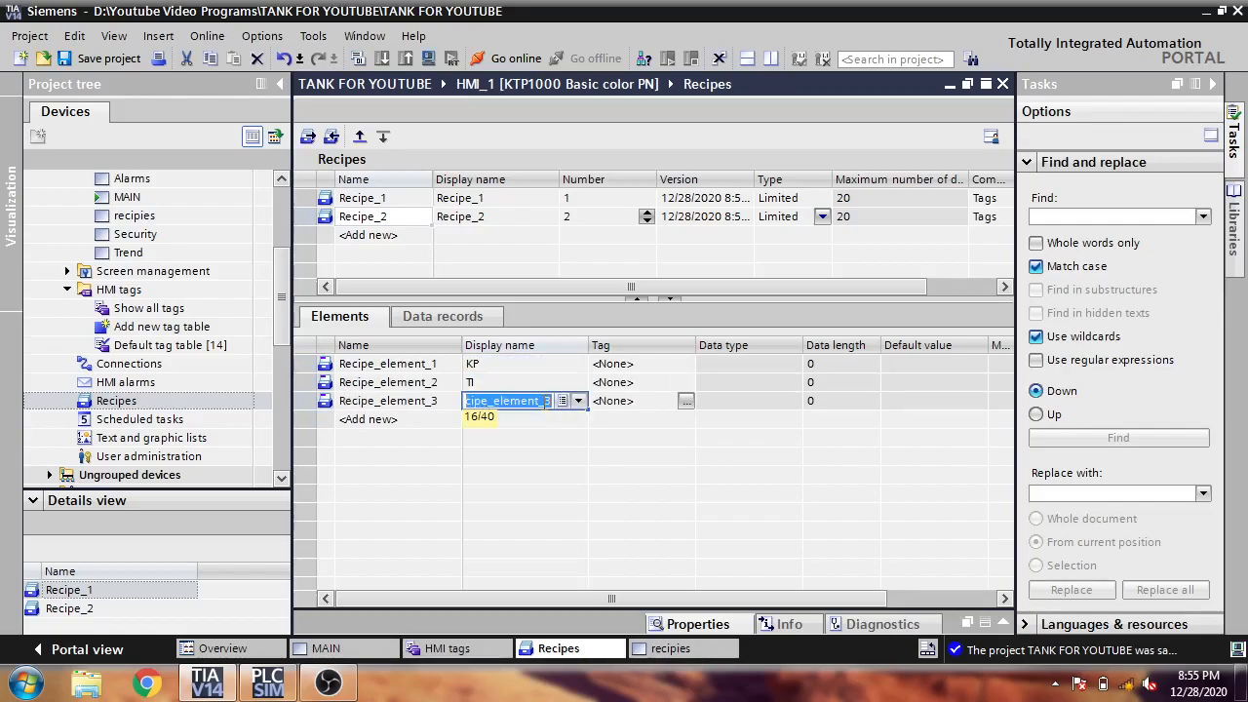
{"action": "type", "text": "TD"}
Step: Link the second recipe's elements KP, TI and TD to the HMI tags KP HMI, TI HMI and TD HMI respectively
{"action": "left_click", "coordinate": [652, 369]}
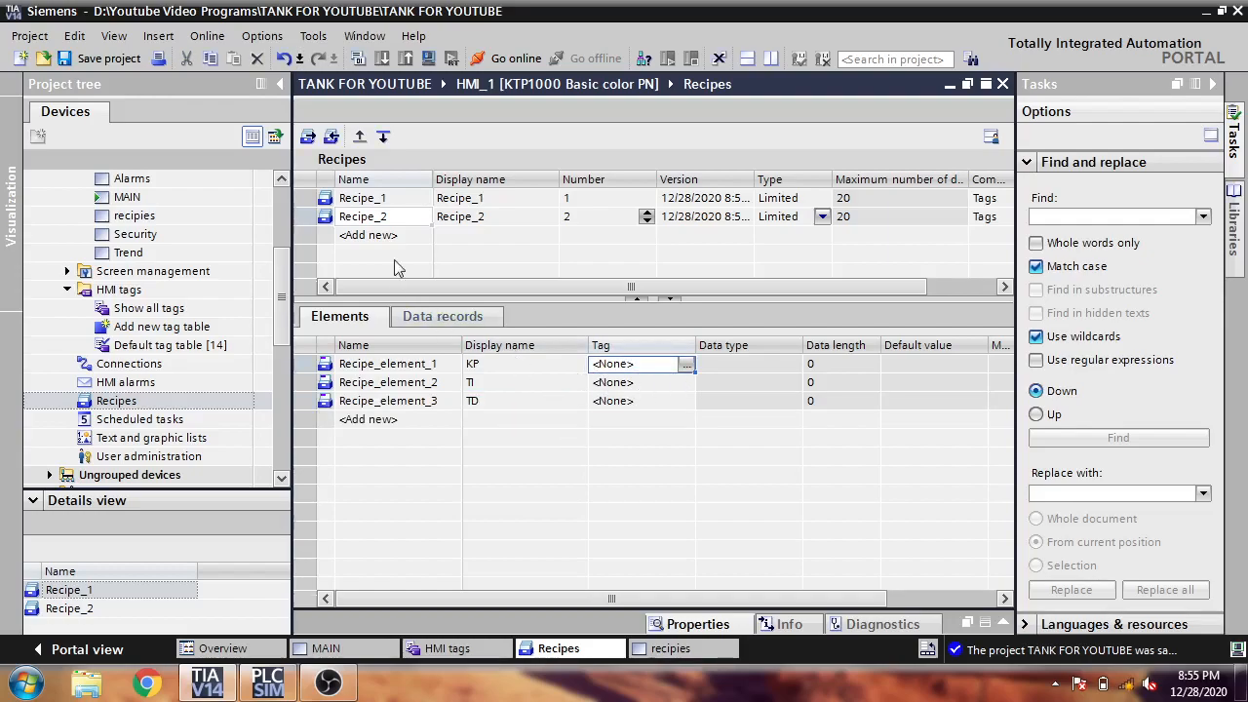
{"action": "left_click", "coordinate": [414, 199]}
{"action": "left_click", "coordinate": [409, 216]}
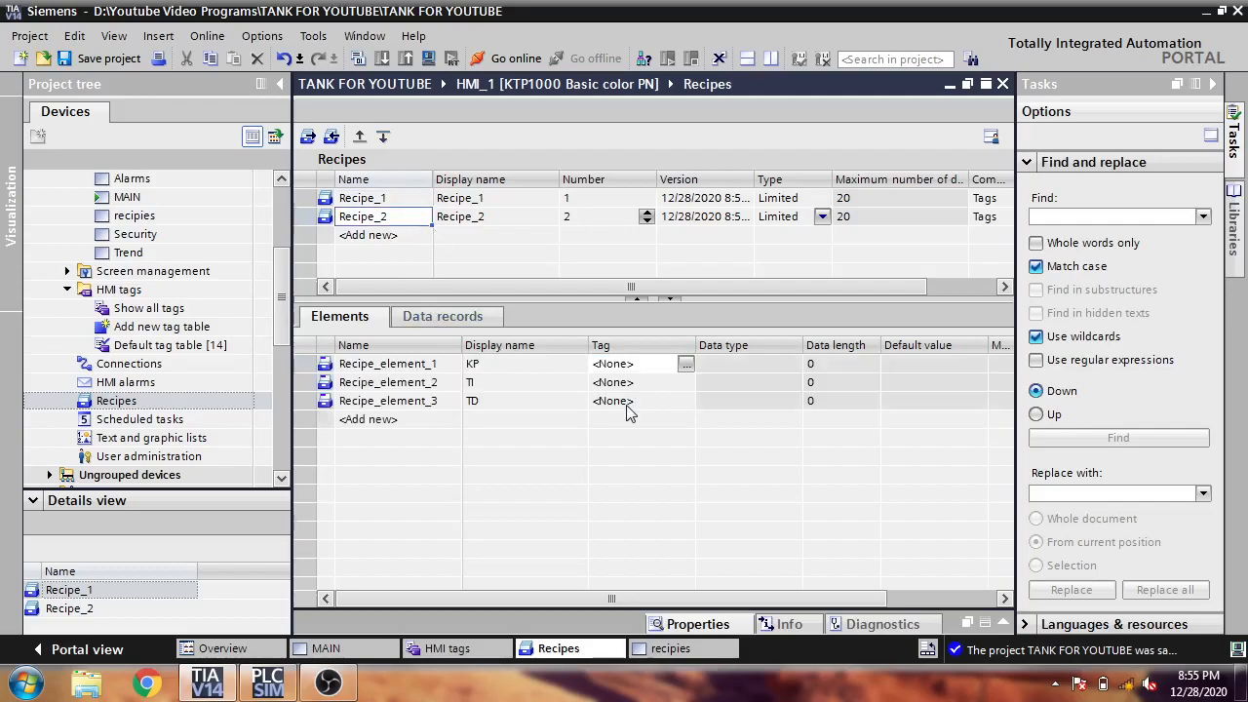
{"action": "left_click", "coordinate": [688, 364]}
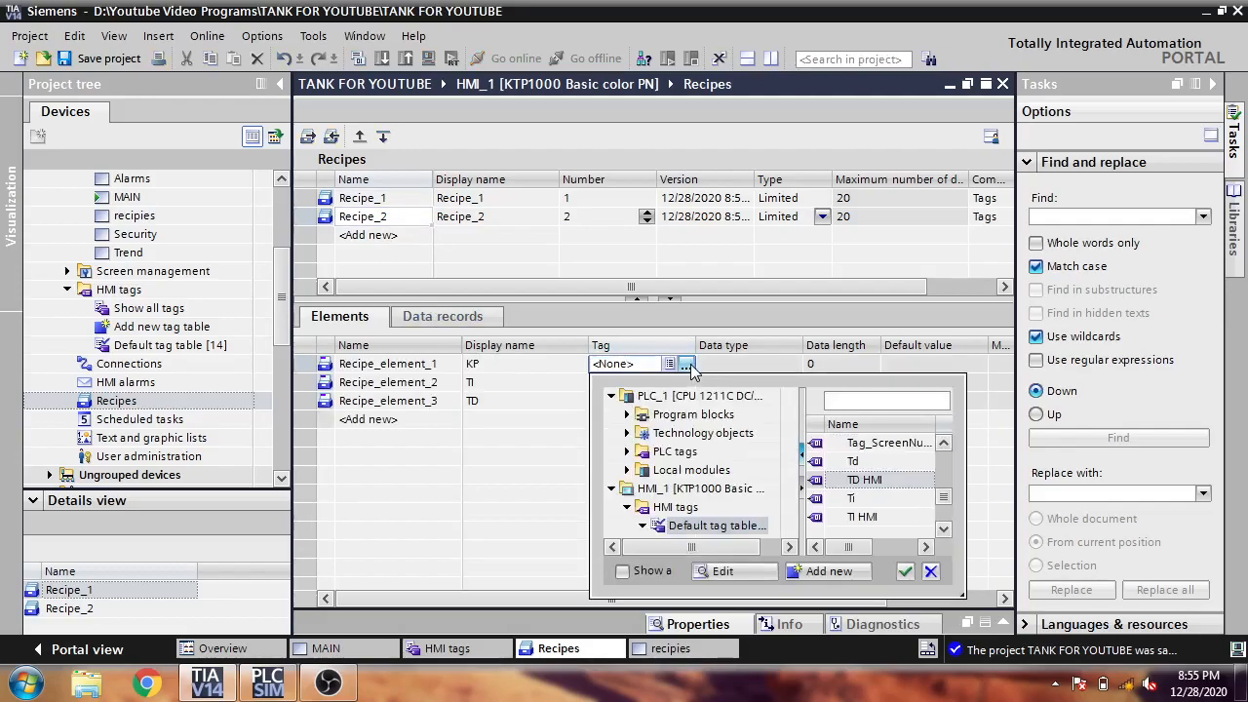
{"action": "mouse_move", "coordinate": [950, 501]}
{"action": "left_mouse_down"}
{"action": "mouse_move", "coordinate": [947, 468]}
{"action": "mouse_move", "coordinate": [944, 481]}
{"action": "left_mouse_up"}
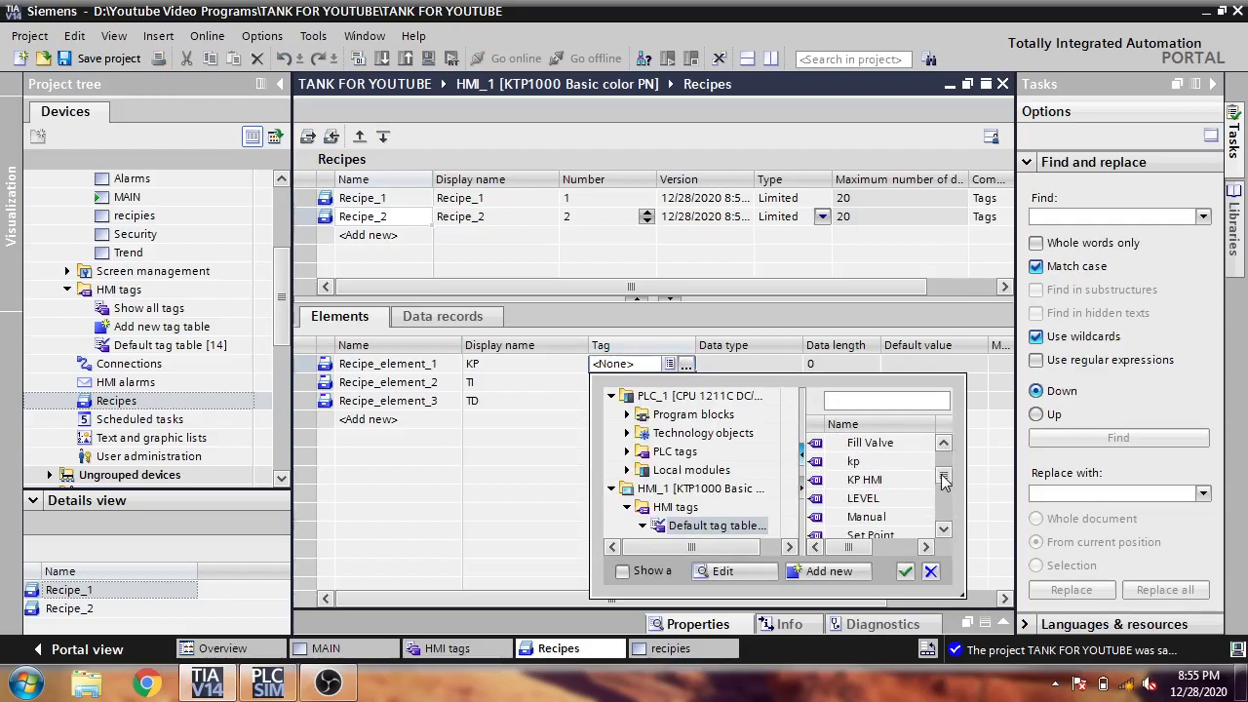
{"action": "double_click", "coordinate": [877, 482]}
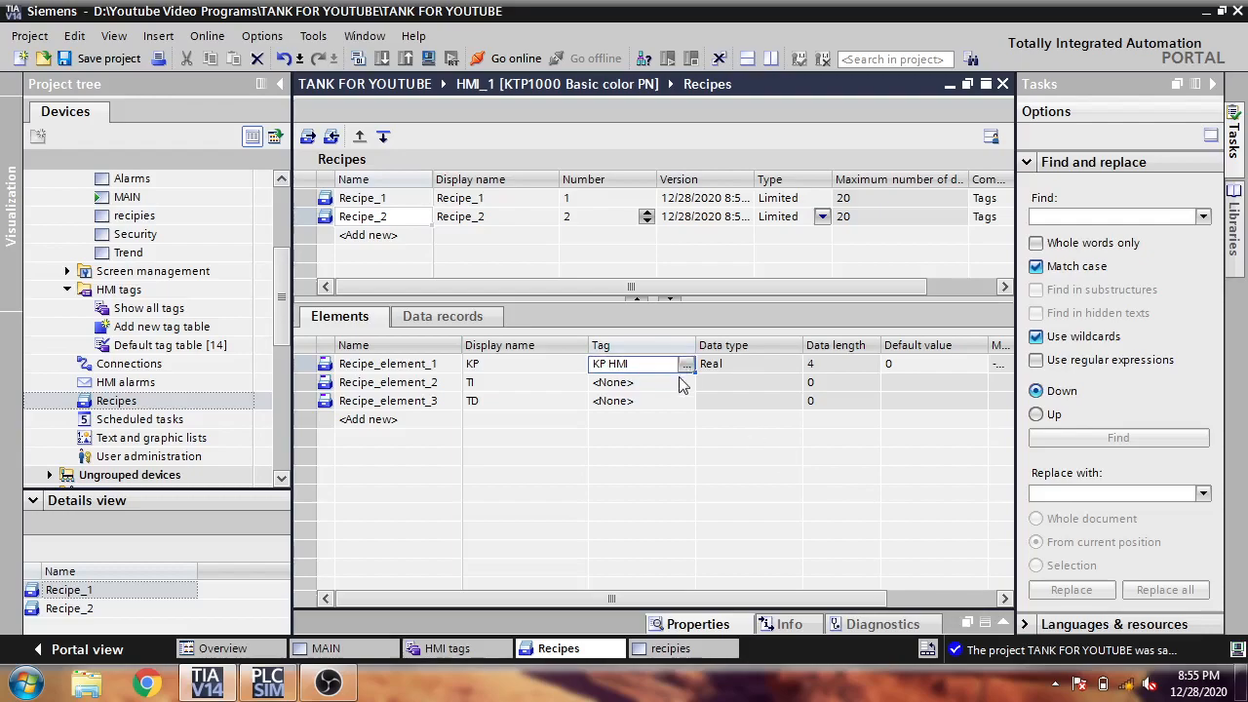
{"action": "double_click", "coordinate": [682, 383]}
{"action": "left_click_drag", "start_coordinate": [942, 488], "coordinate": [942, 518]}
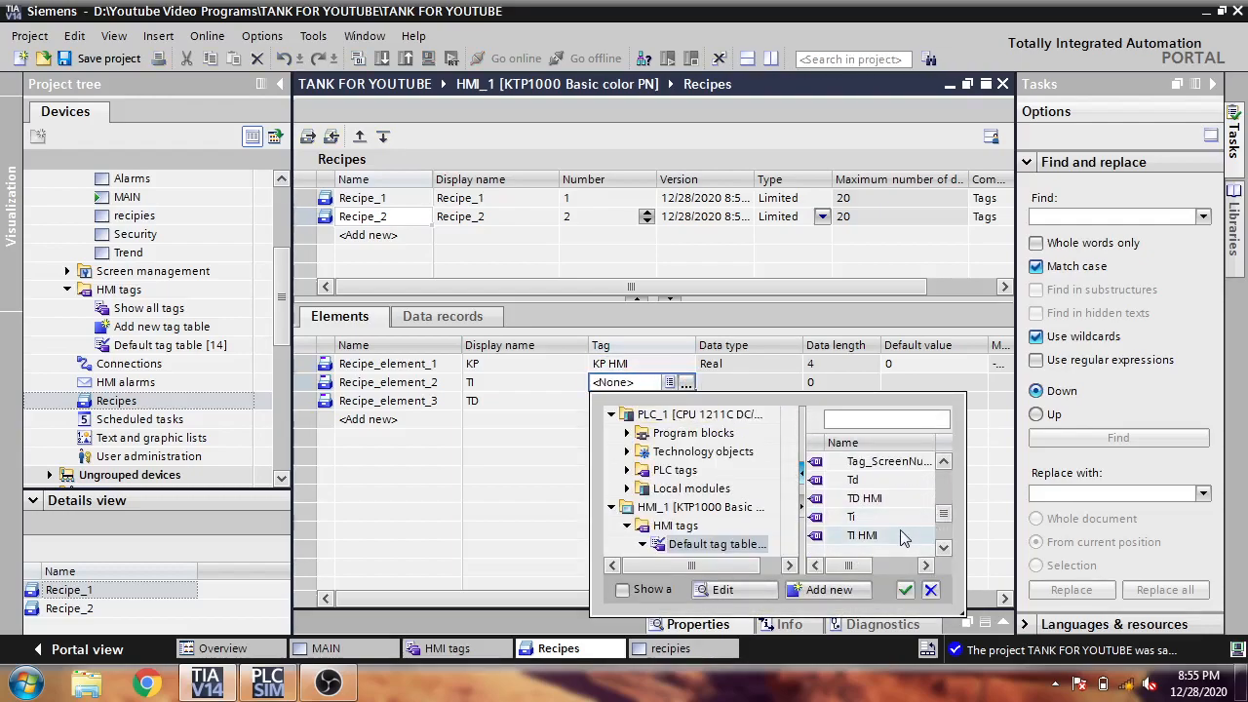
{"action": "double_click", "coordinate": [903, 539]}
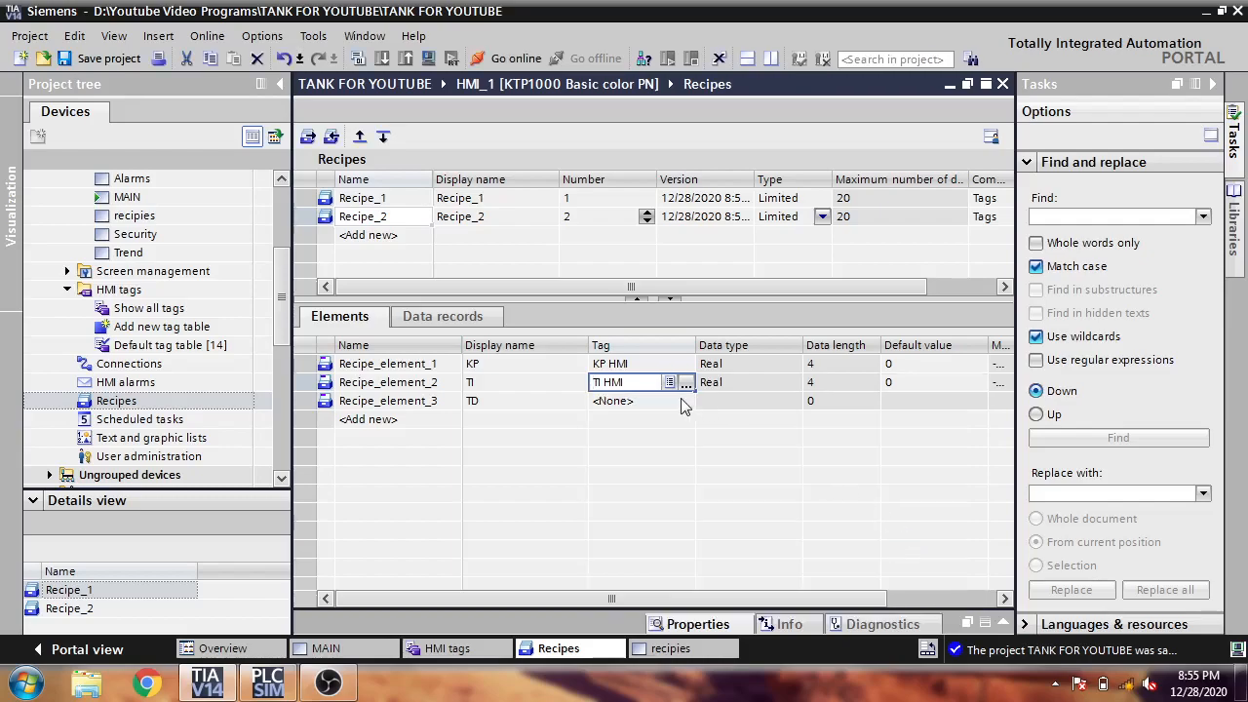
{"action": "double_click", "coordinate": [683, 405]}
{"action": "left_click_drag", "start_coordinate": [942, 509], "coordinate": [942, 548]}
{"action": "double_click", "coordinate": [868, 535]}
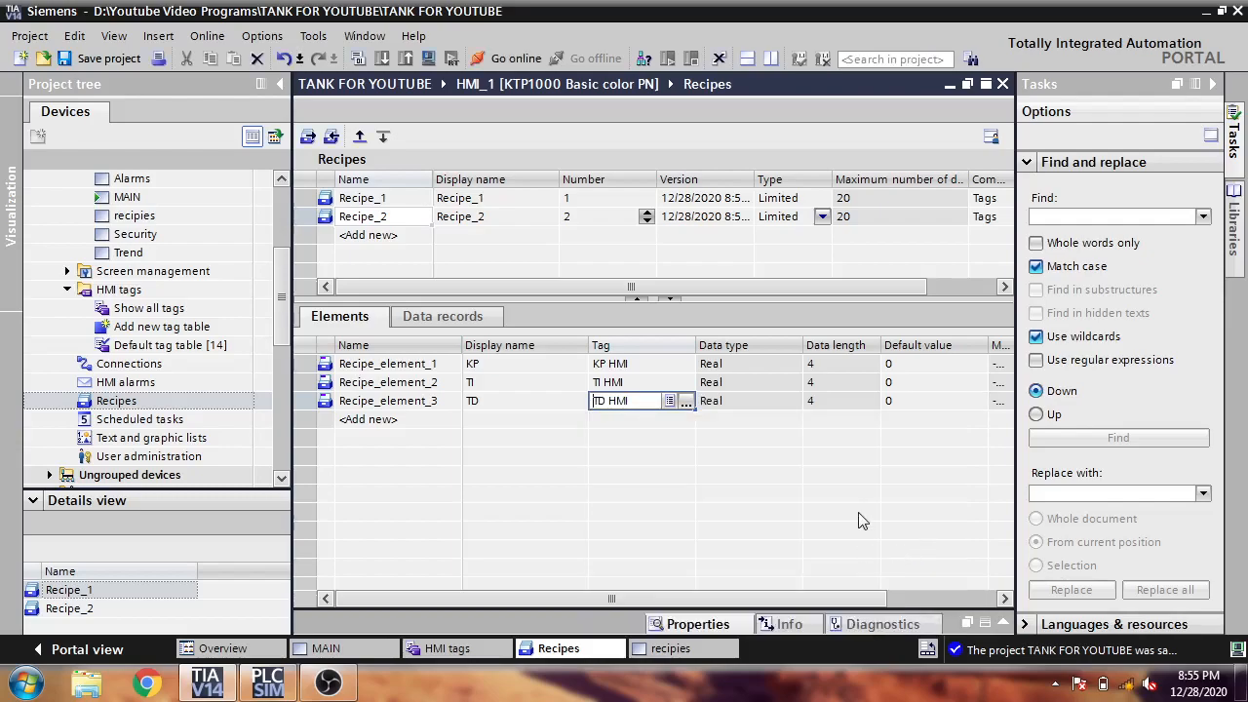
Step: Open the MAIN screen and start the simulation of the HMI
{"action": "scroll", "coordinate": [185, 307], "scroll_direction": "up", "scroll_amount": 3}
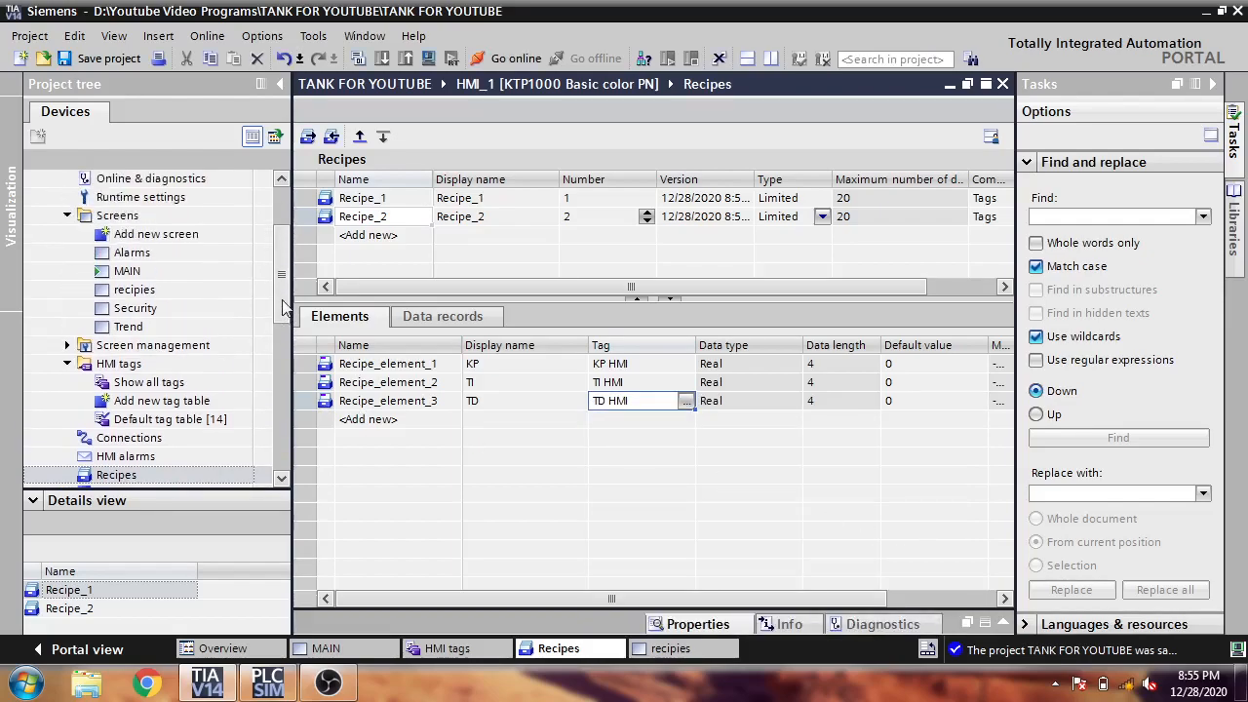
{"action": "double_click", "coordinate": [126, 289]}
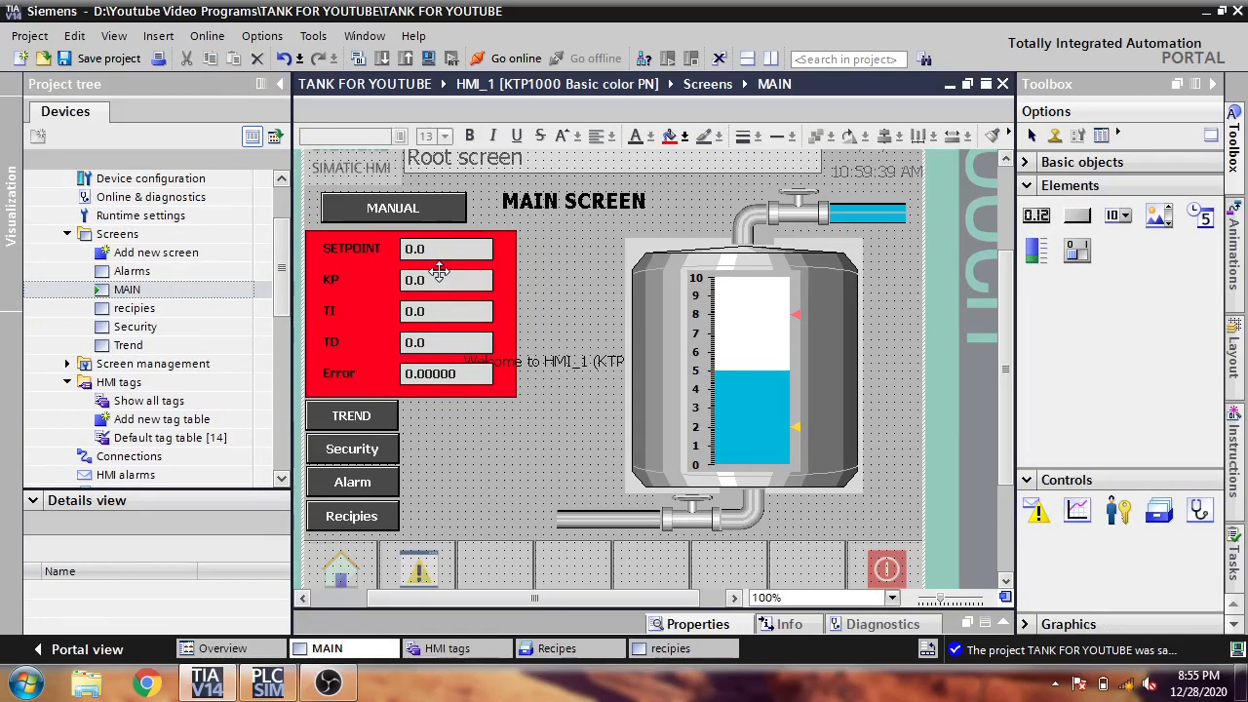
{"action": "left_click", "coordinate": [427, 59]}
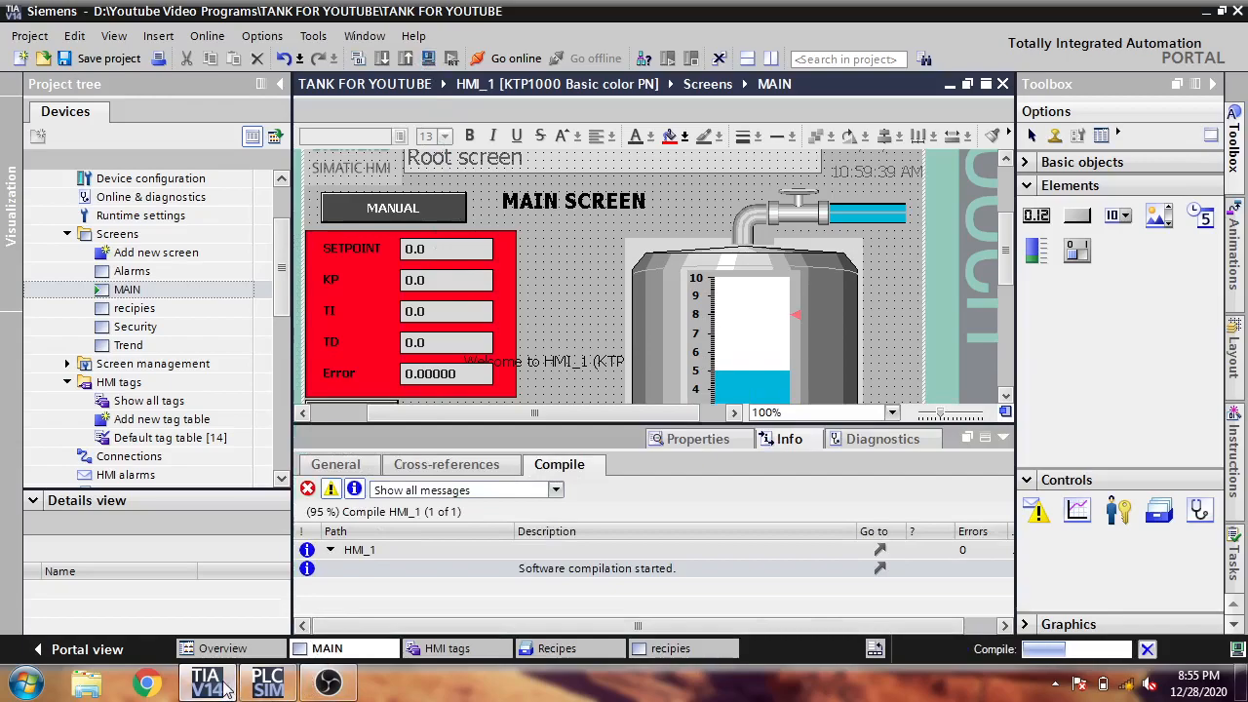
Step: Switch to the PLCSIM window to show the simulated PLC_1
{"action": "mouse_move", "coordinate": [225, 688]}
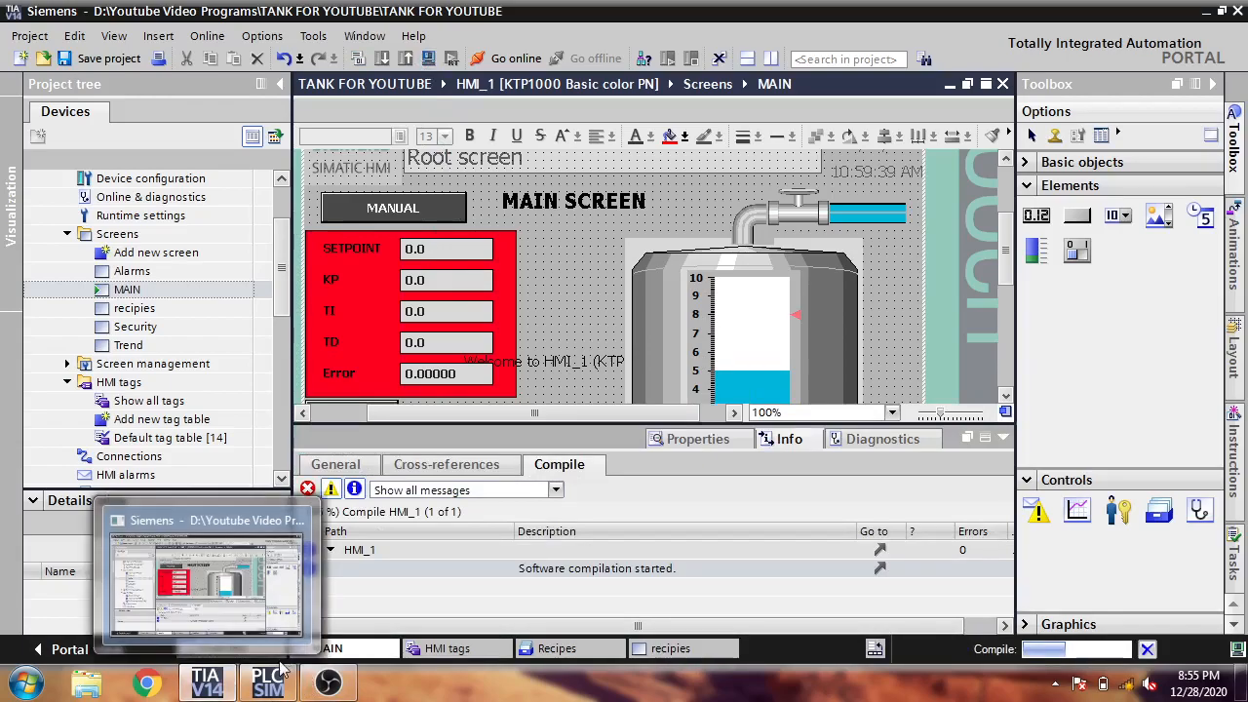
{"action": "left_click", "coordinate": [270, 685]}
{"action": "left_click", "coordinate": [269, 685]}
{"action": "left_click", "coordinate": [269, 685]}
{"action": "left_click", "coordinate": [269, 686]}
{"action": "left_click", "coordinate": [269, 694]}
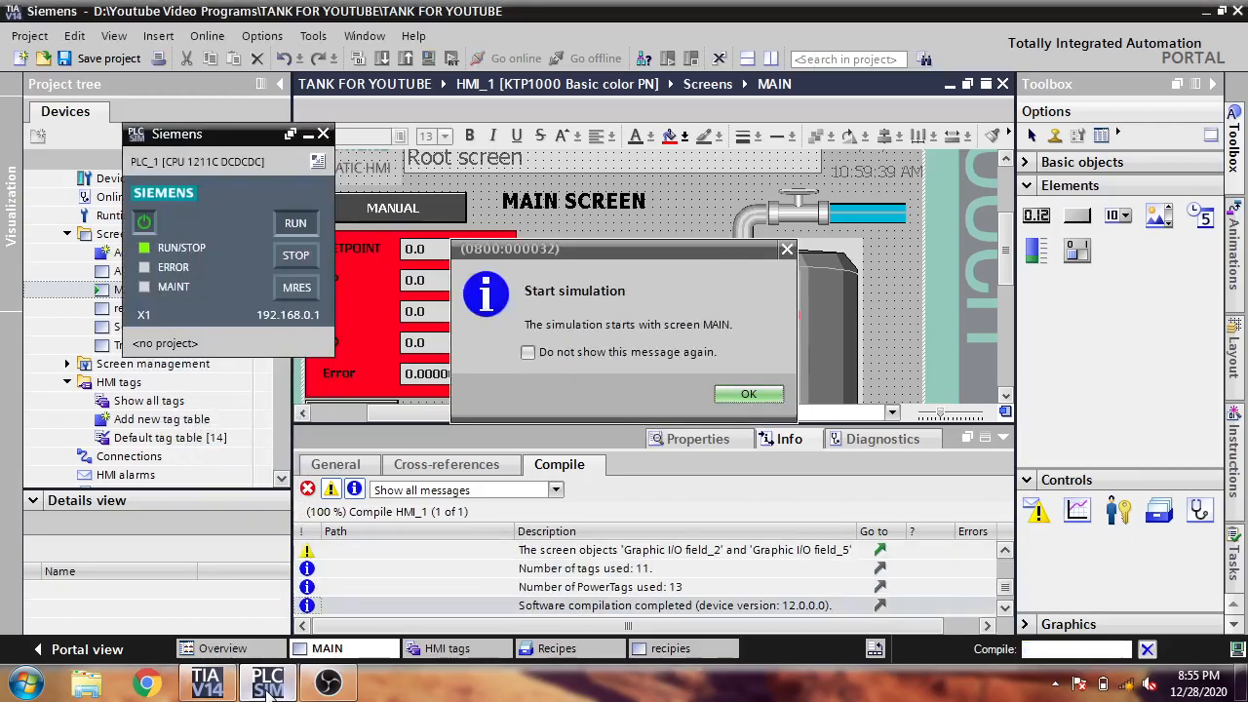
Step: Confirm the start of the HMI simulation and dismiss the pending and unacknowledged alarm windows
{"action": "left_click", "coordinate": [269, 694]}
{"action": "left_click", "coordinate": [742, 394]}
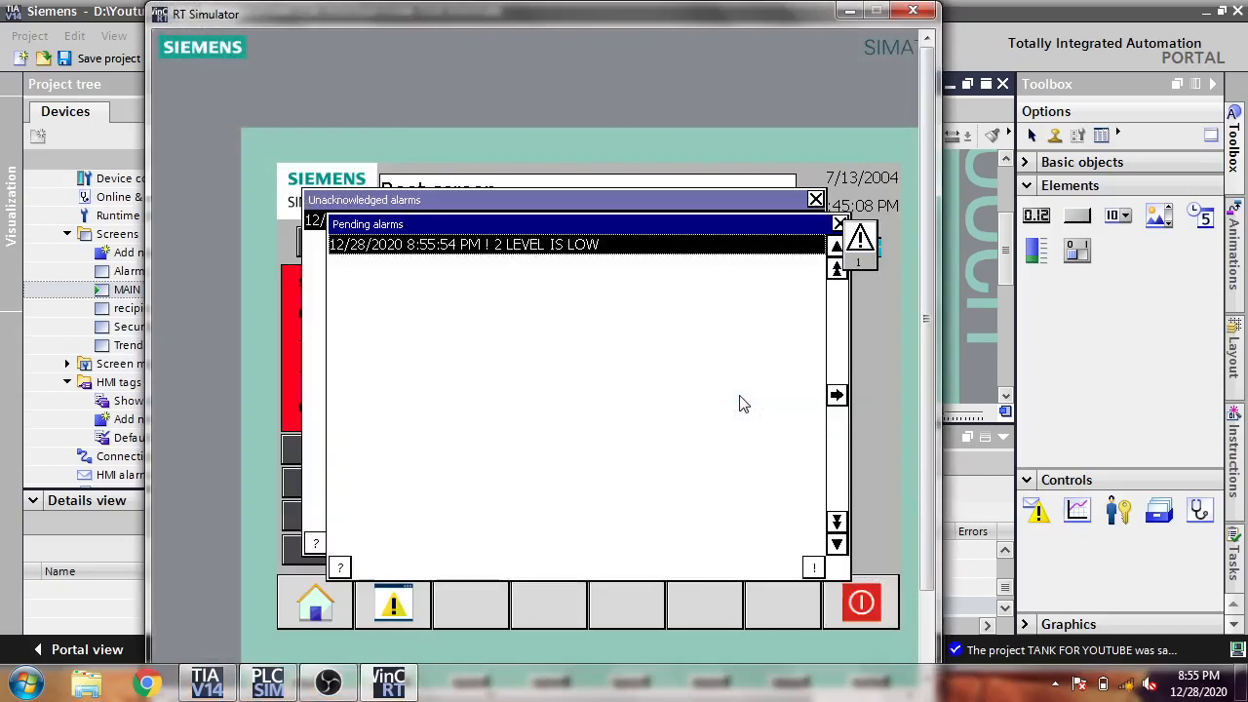
{"action": "left_click", "coordinate": [838, 225]}
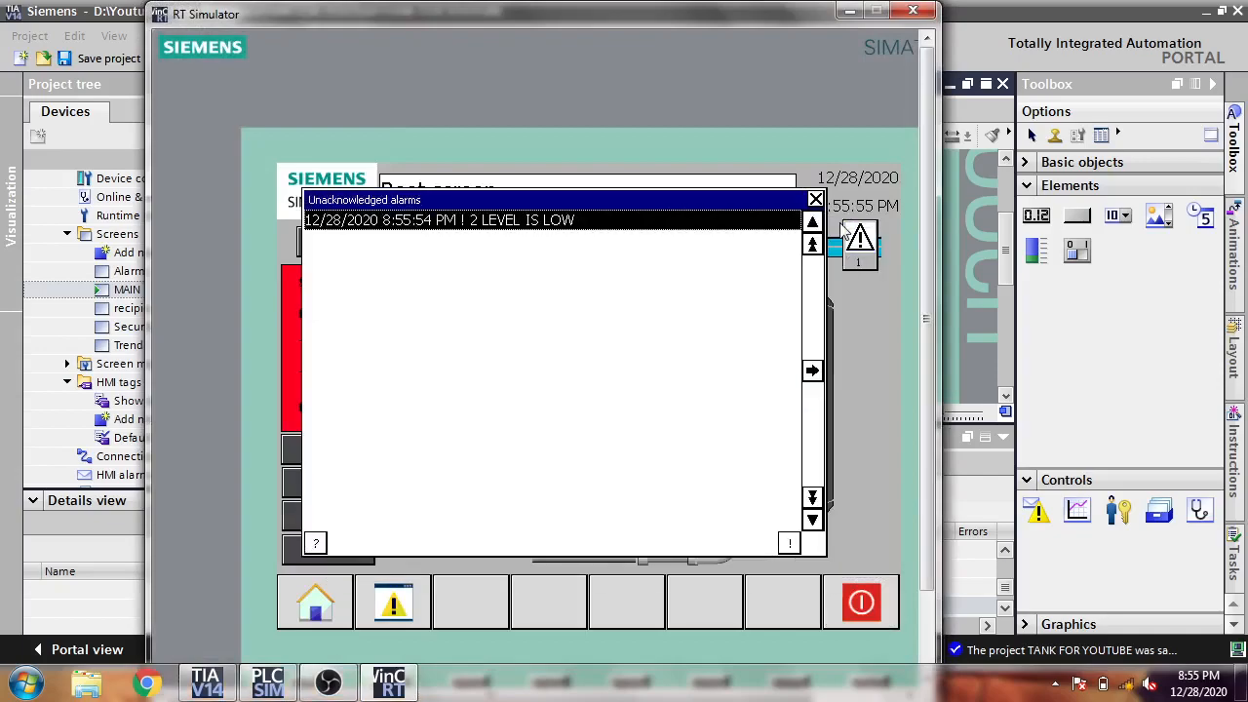
{"action": "left_click", "coordinate": [817, 201]}
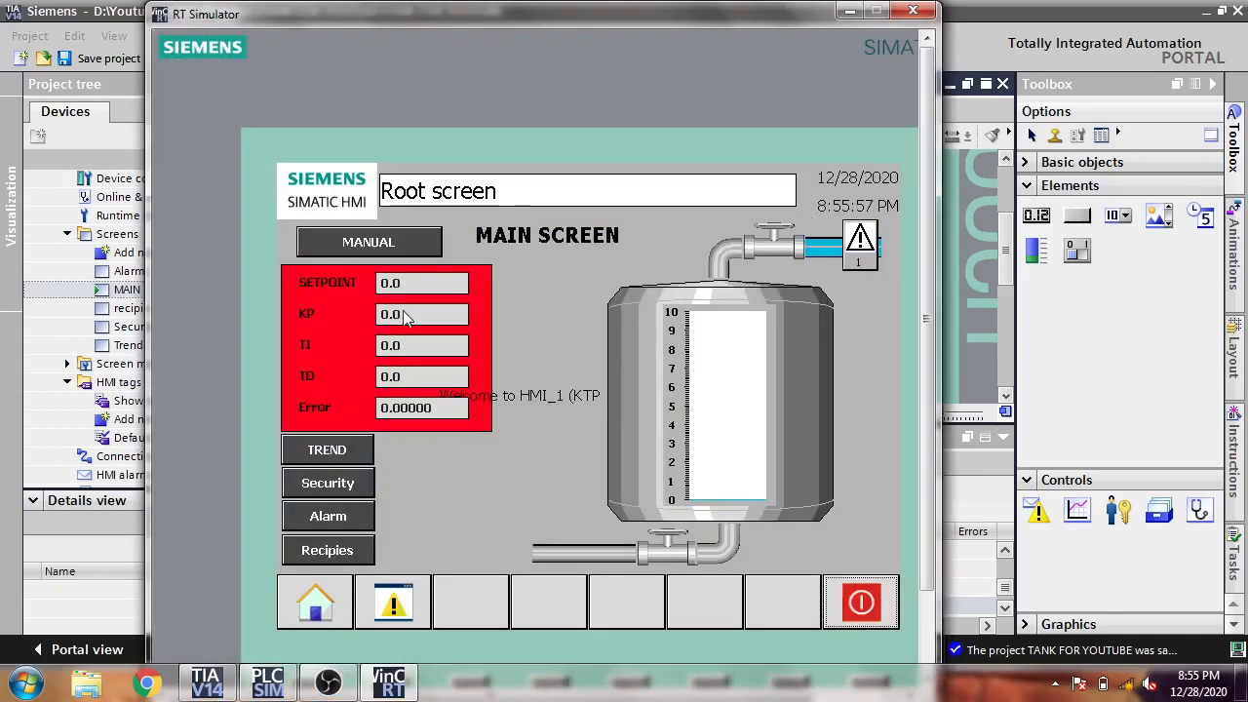
Step: Go to the simulated recipes screen, open Recipe_1 and set its KP value to 3
{"action": "left_click", "coordinate": [338, 548]}
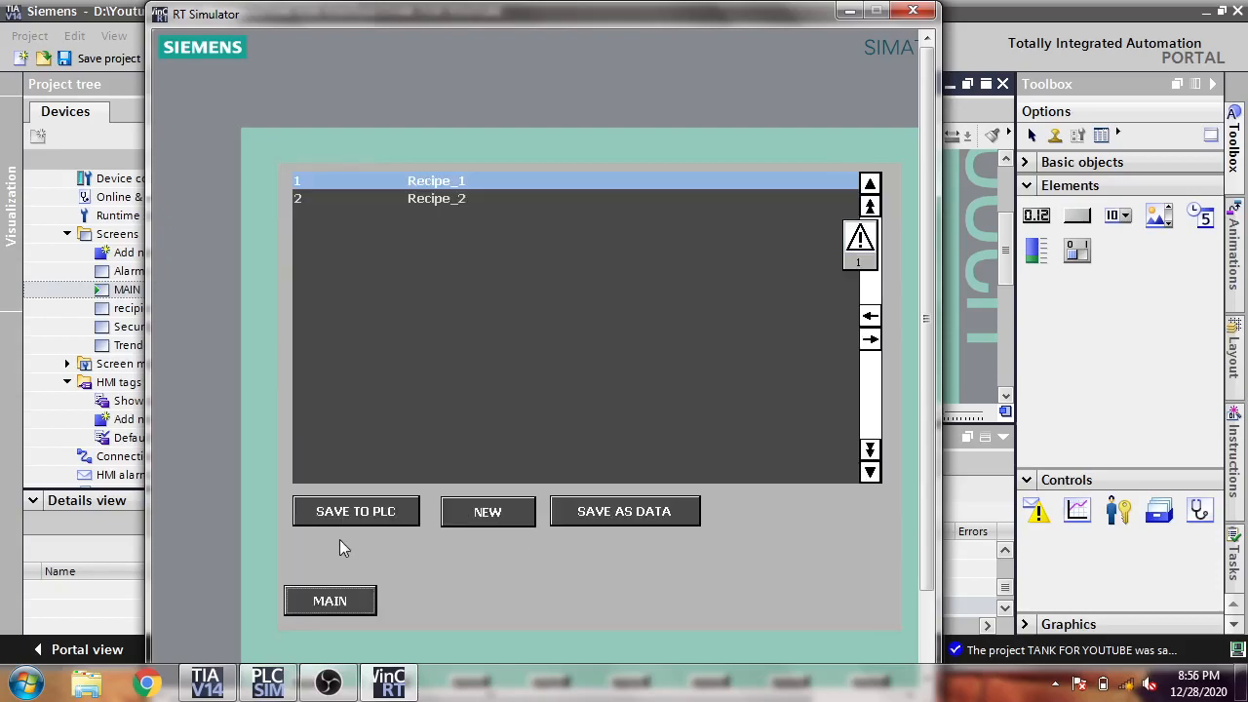
{"action": "double_click", "coordinate": [466, 183]}
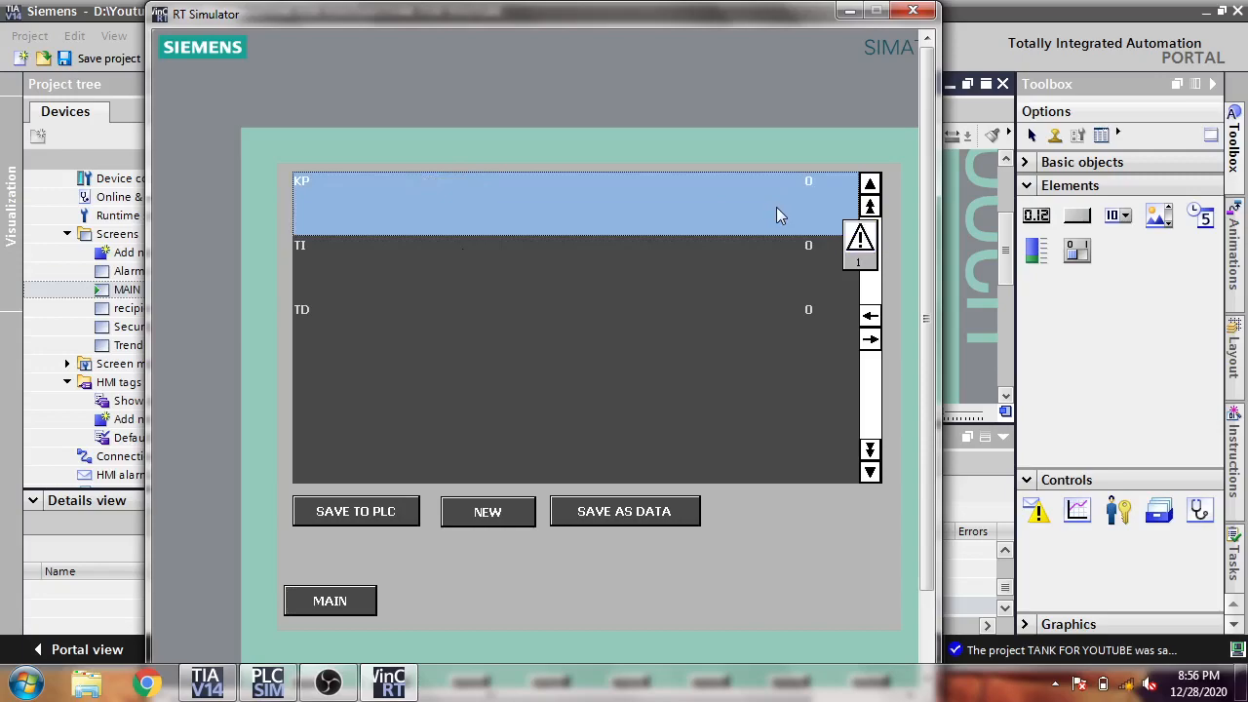
{"action": "left_click", "coordinate": [808, 186]}
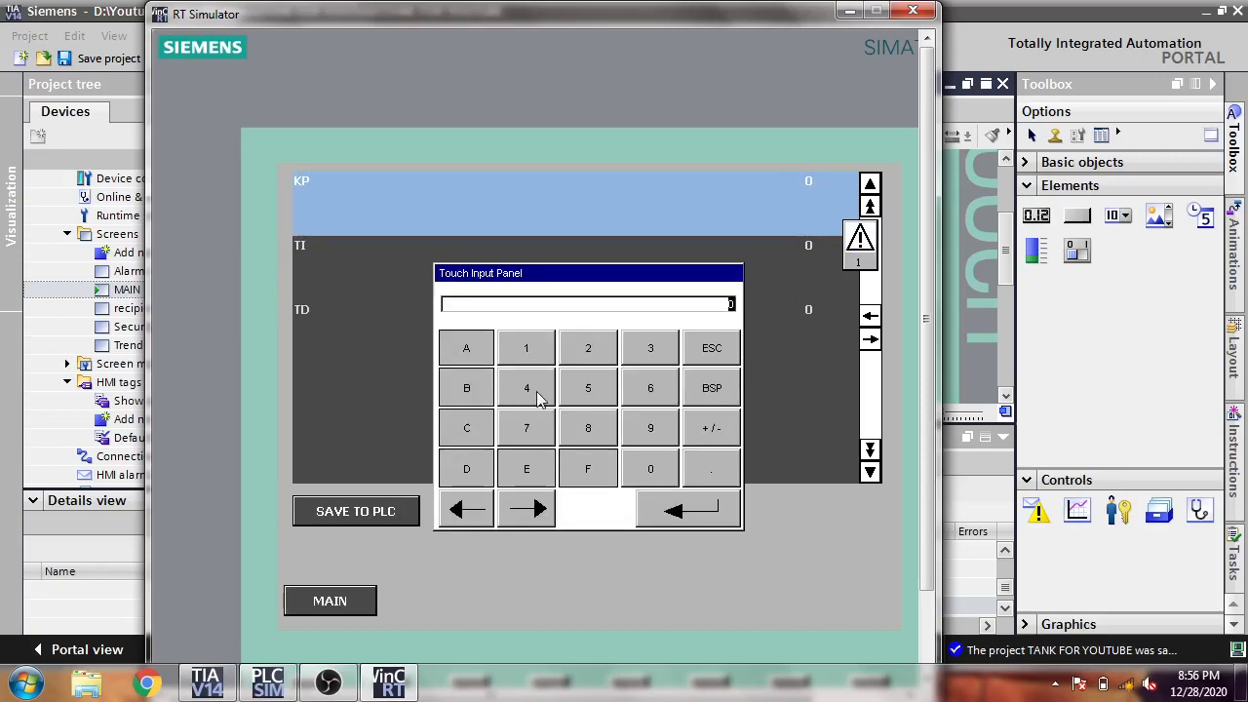
{"action": "left_click", "coordinate": [648, 351]}
{"action": "left_click", "coordinate": [690, 508]}
Step: Set both the TI and TD values of the Recipe_1 record to 1
{"action": "left_click", "coordinate": [804, 278]}
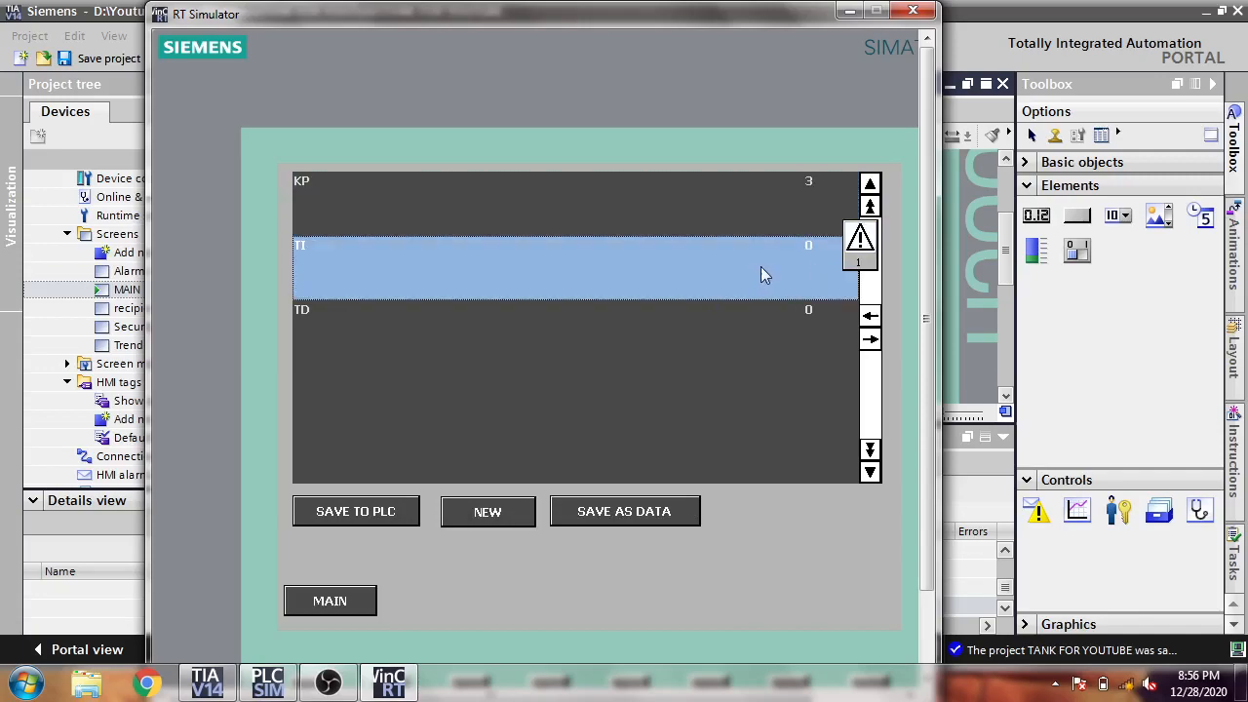
{"action": "left_click", "coordinate": [759, 266]}
{"action": "left_click", "coordinate": [525, 364]}
{"action": "left_click", "coordinate": [669, 511]}
{"action": "double_click", "coordinate": [800, 311]}
{"action": "left_click", "coordinate": [543, 362]}
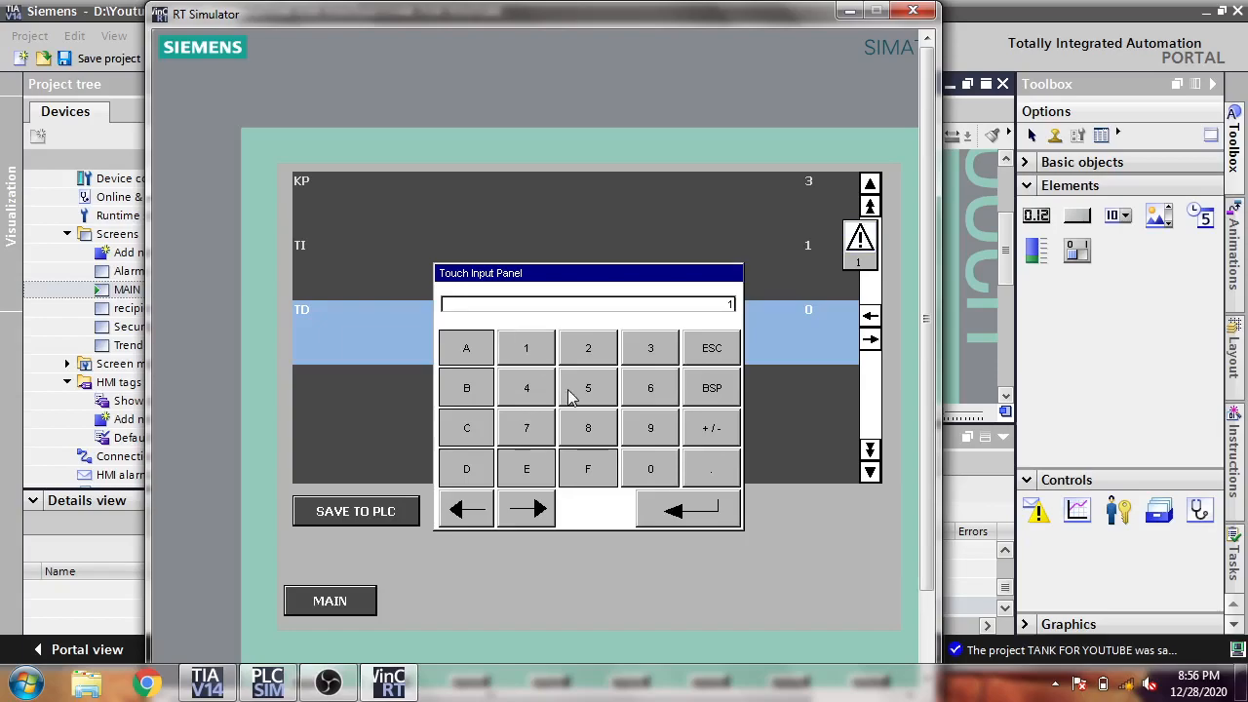
{"action": "left_click", "coordinate": [685, 511]}
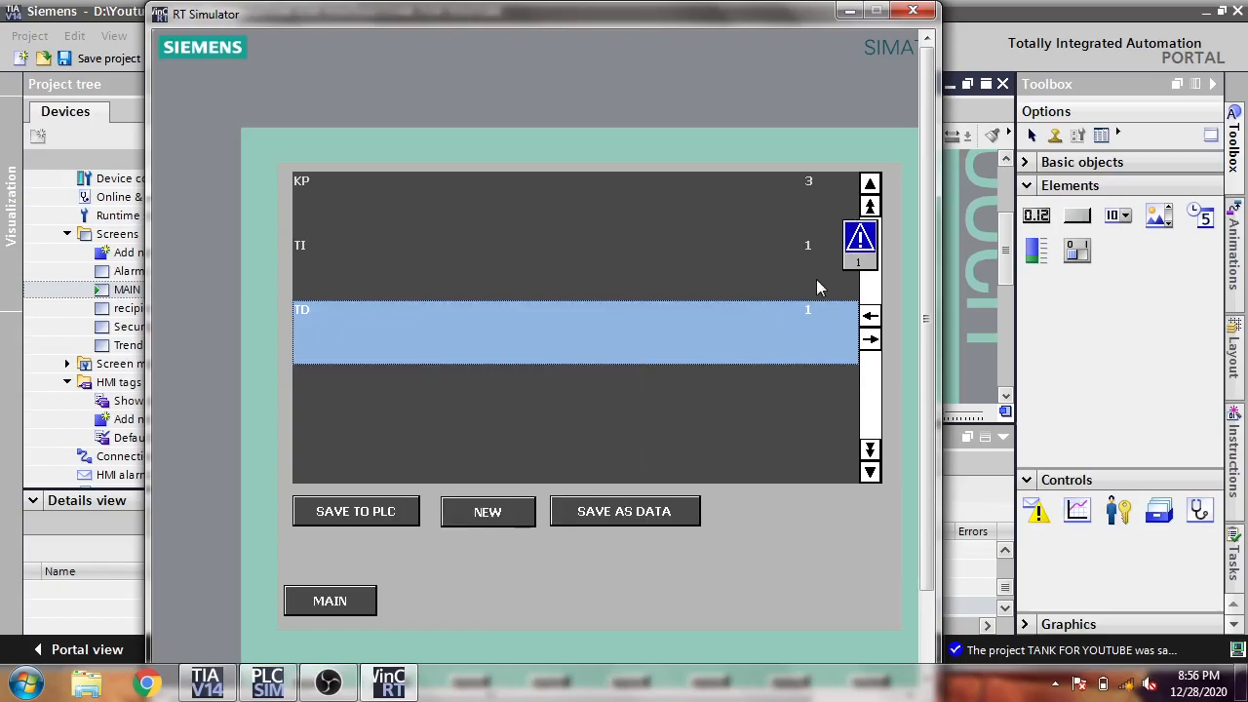
Step: Save the changes to Recipe_data_record_1 of Recipe_1 and return to the list of recipes
{"action": "left_click", "coordinate": [873, 184]}
{"action": "left_click", "coordinate": [873, 184]}
{"action": "left_click", "coordinate": [873, 185]}
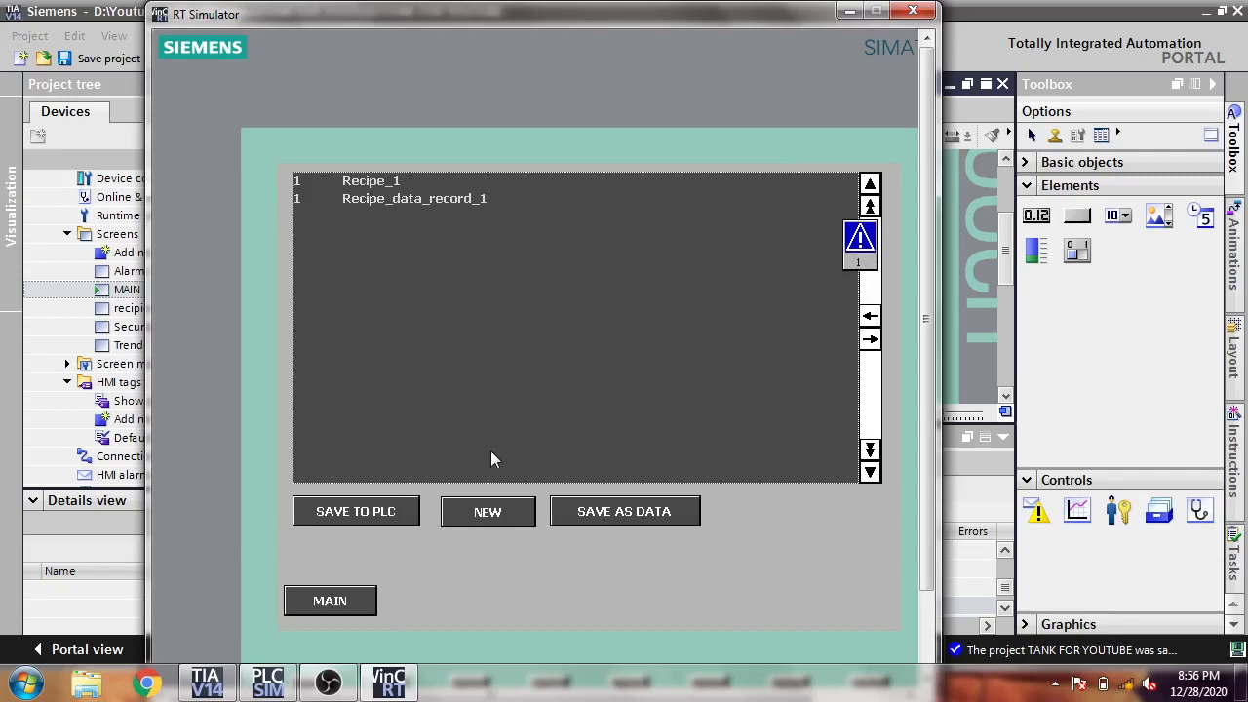
{"action": "left_click", "coordinate": [870, 339]}
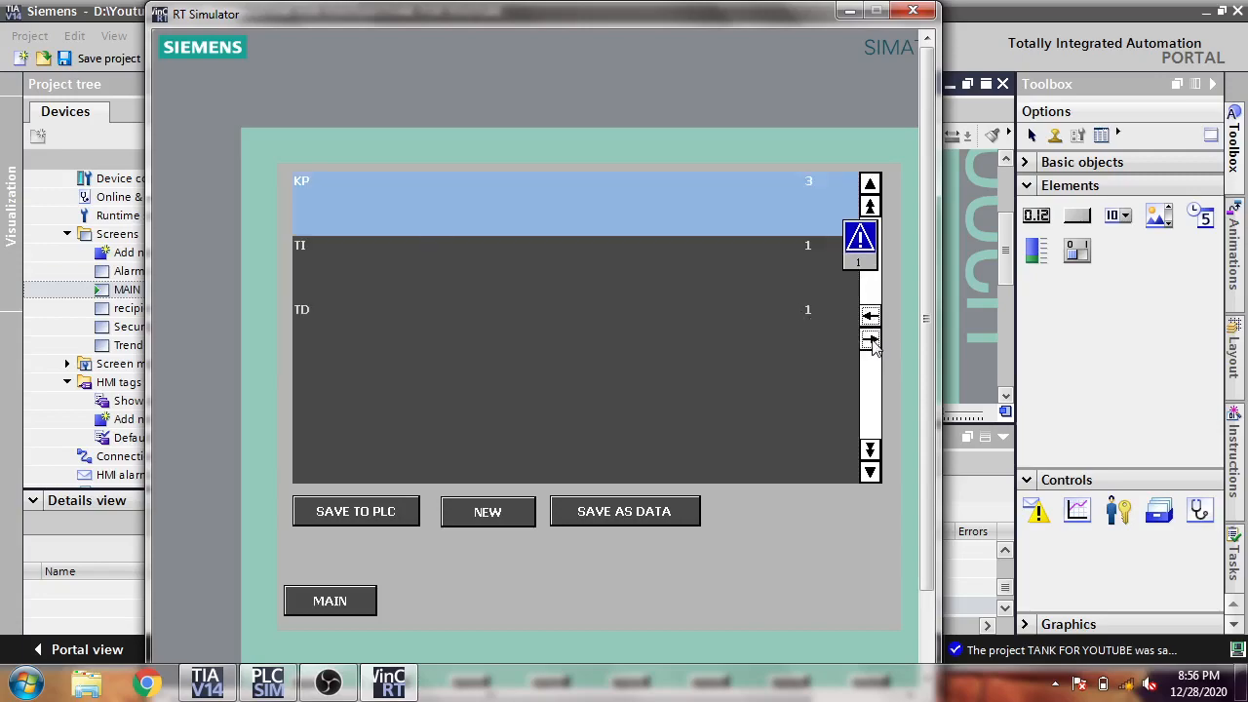
{"action": "left_click", "coordinate": [870, 339]}
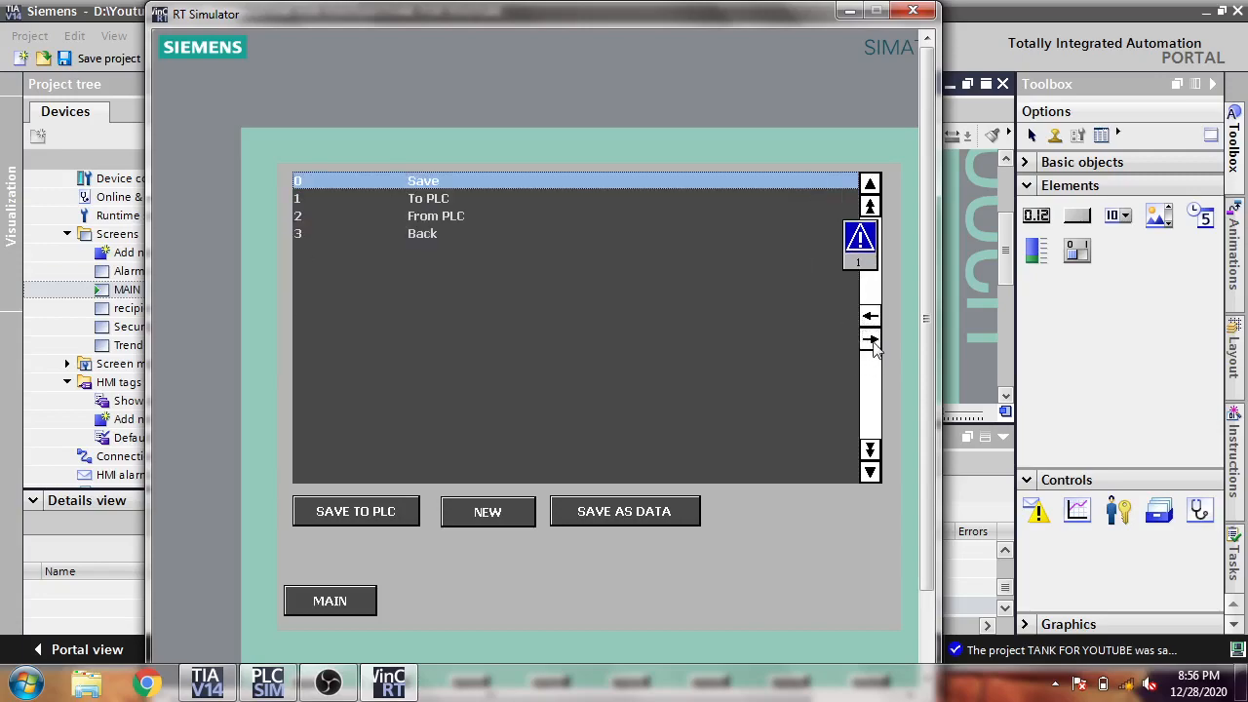
{"action": "left_click", "coordinate": [870, 317]}
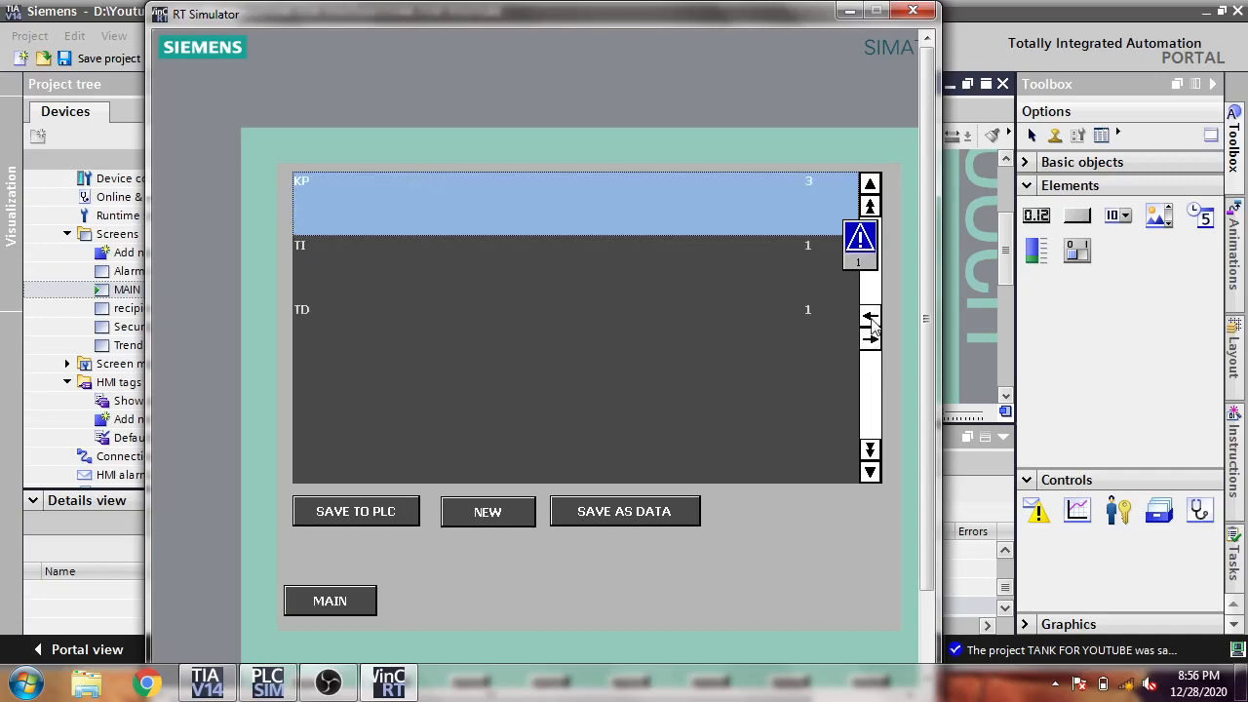
{"action": "left_click", "coordinate": [870, 318]}
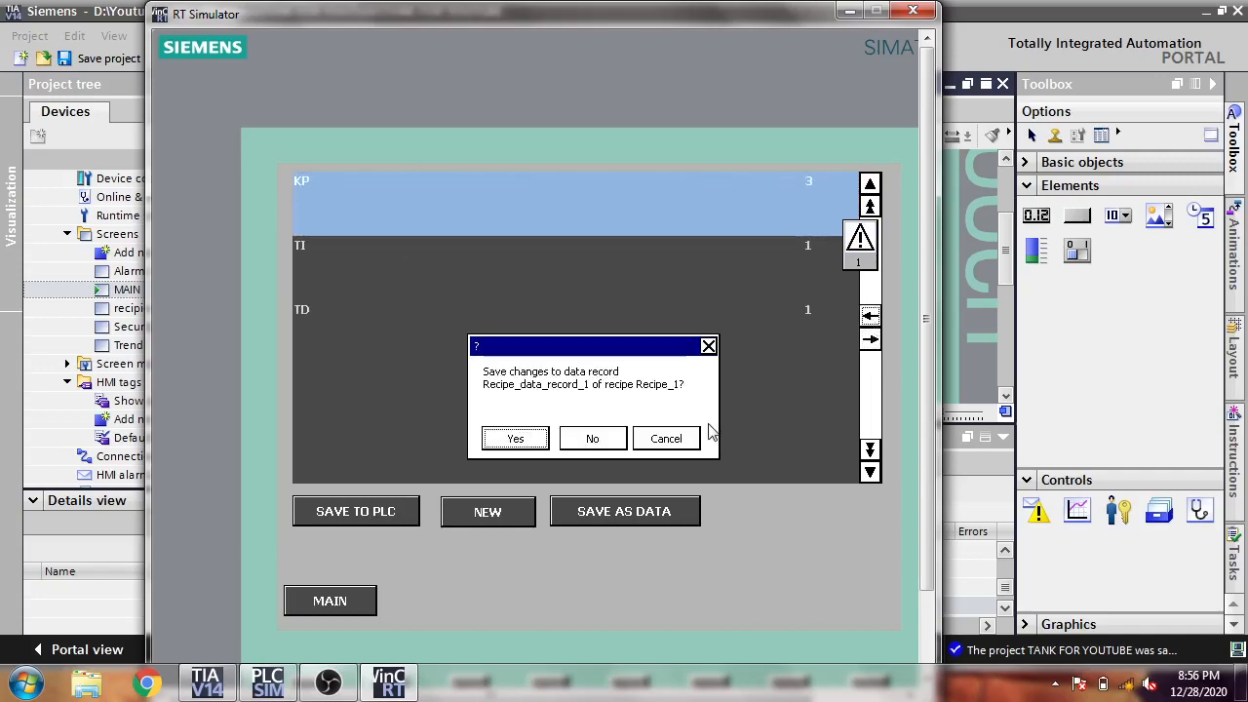
{"action": "left_click", "coordinate": [542, 439]}
{"action": "left_click", "coordinate": [868, 316]}
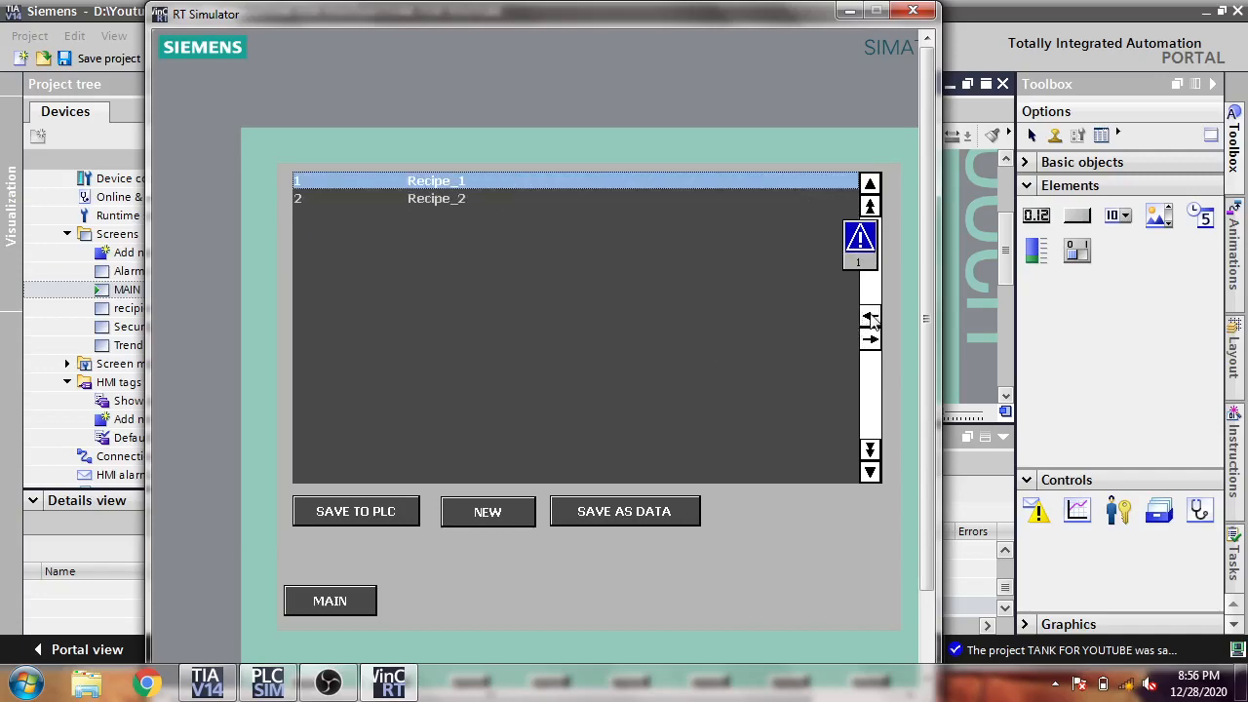
Step: Open Recipe_2, create a new data record in it and set KP to 2
{"action": "left_click", "coordinate": [477, 201]}
{"action": "left_click", "coordinate": [477, 200]}
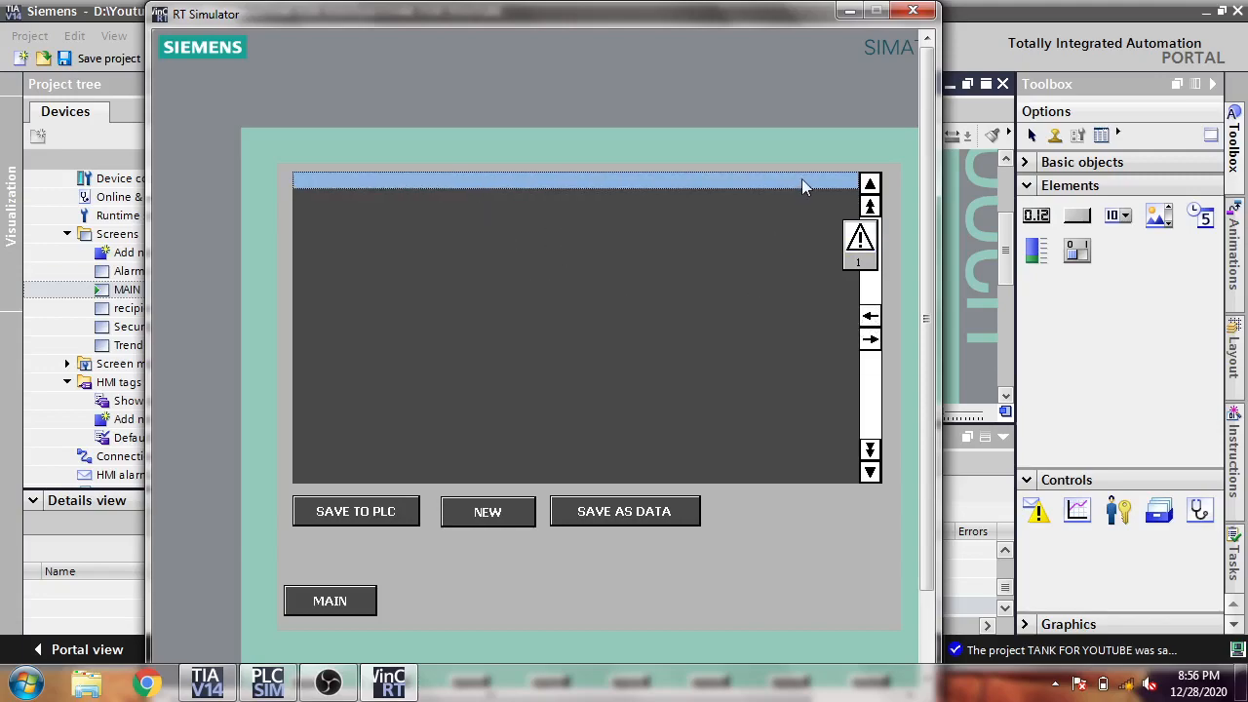
{"action": "left_click", "coordinate": [490, 514]}
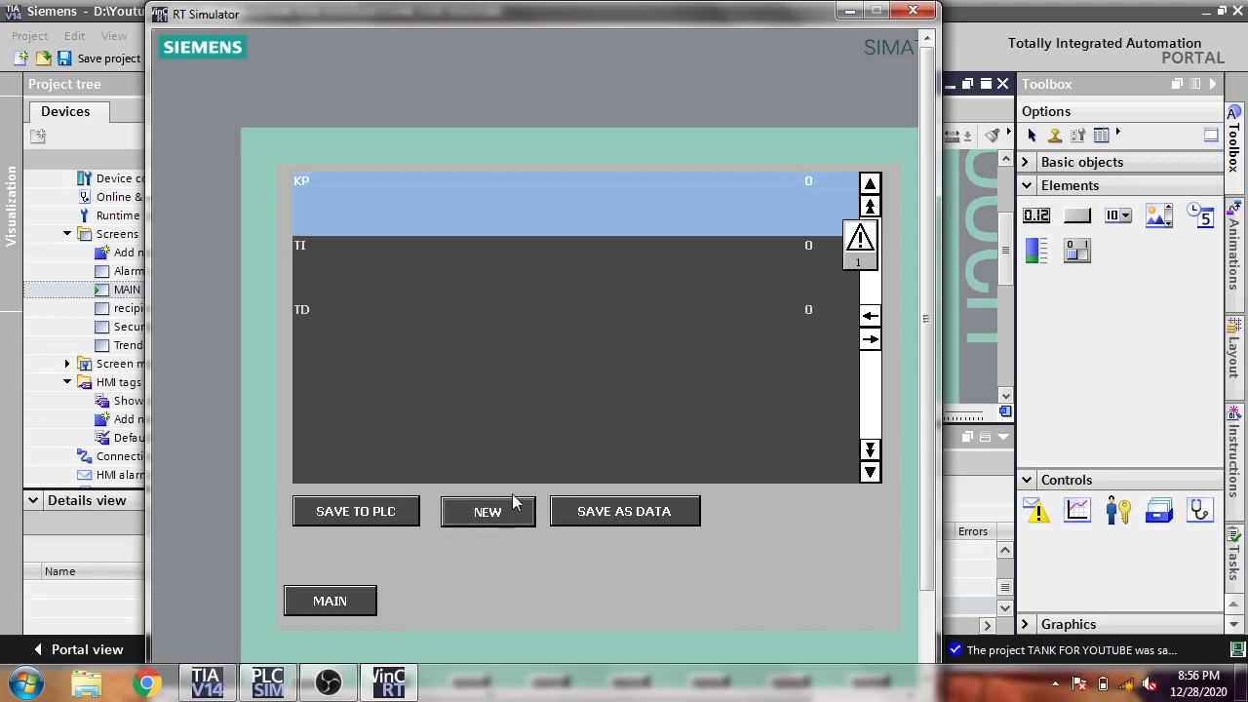
{"action": "left_click", "coordinate": [817, 214]}
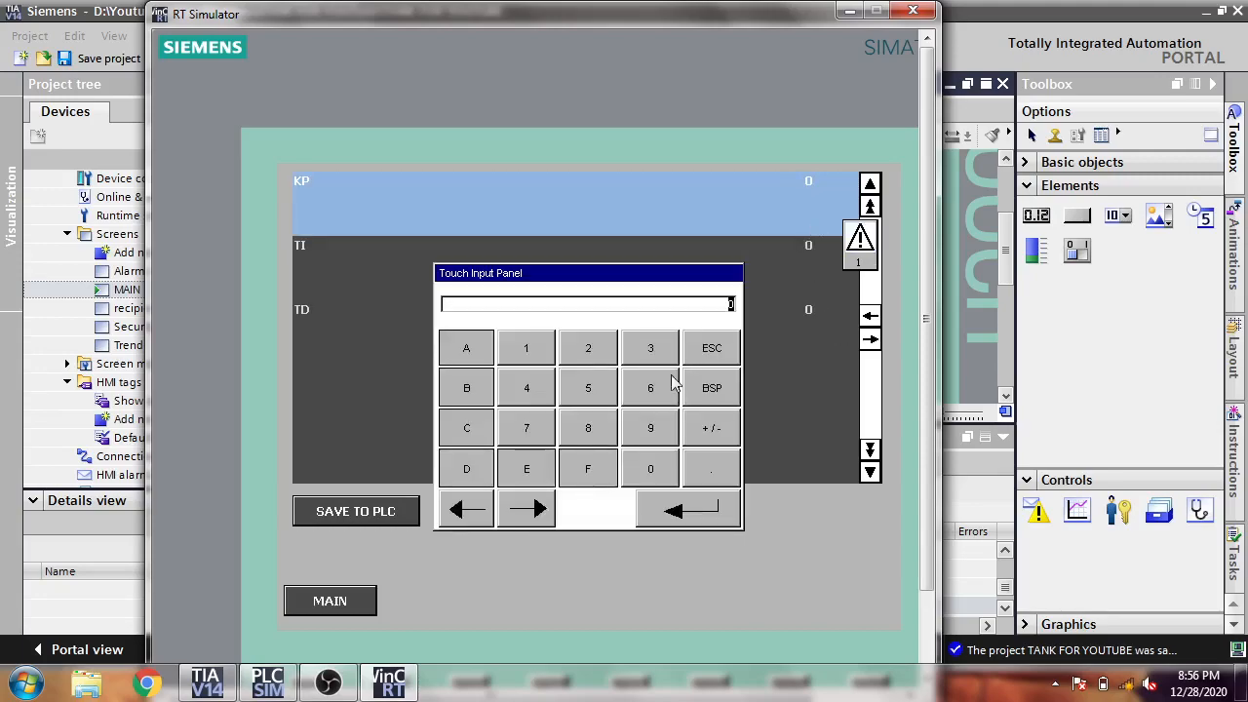
{"action": "left_click", "coordinate": [588, 348]}
{"action": "left_click", "coordinate": [683, 511]}
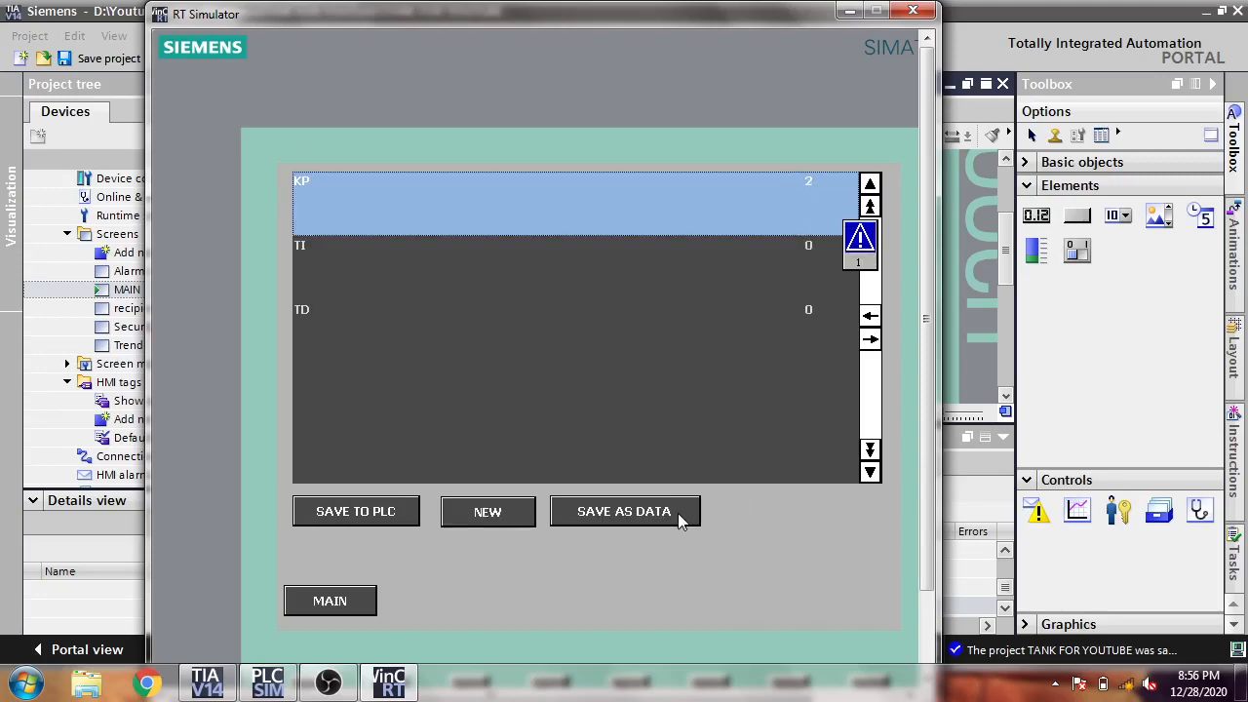
Step: Set both TI and TD to 1 in the new Recipe_2 data record
{"action": "left_click", "coordinate": [809, 269]}
{"action": "left_click", "coordinate": [726, 288]}
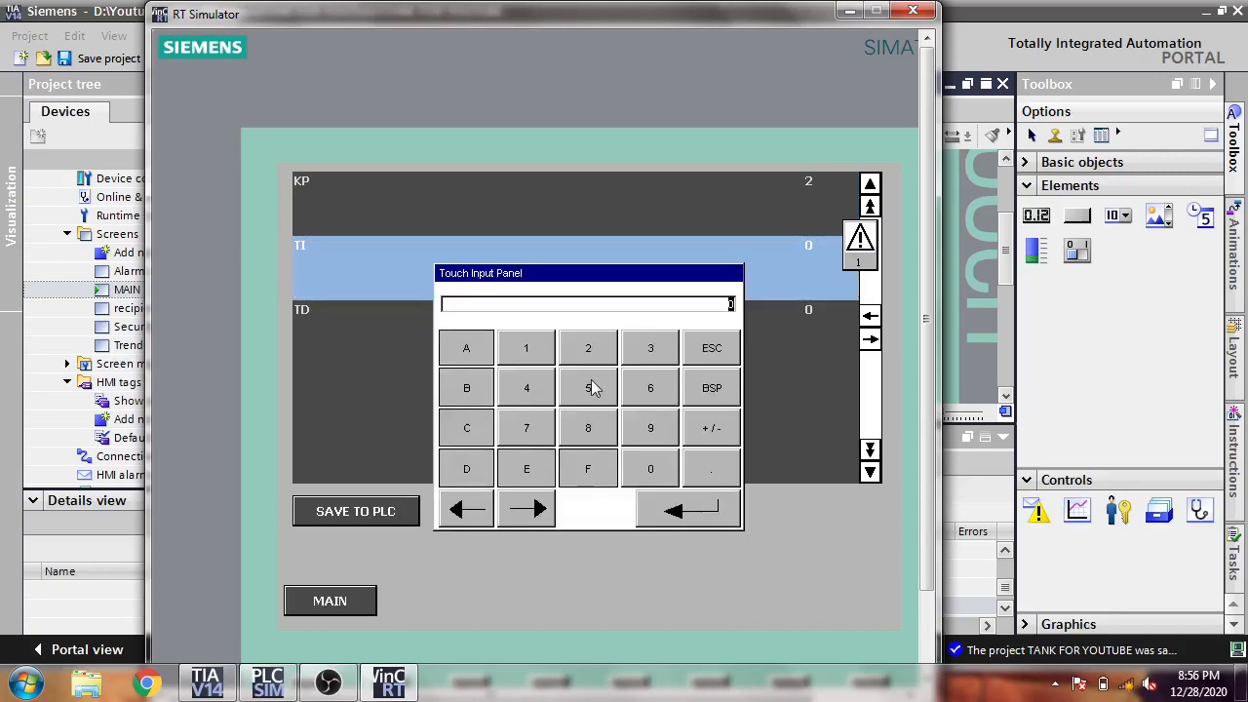
{"action": "left_click", "coordinate": [531, 356]}
{"action": "left_click", "coordinate": [689, 509]}
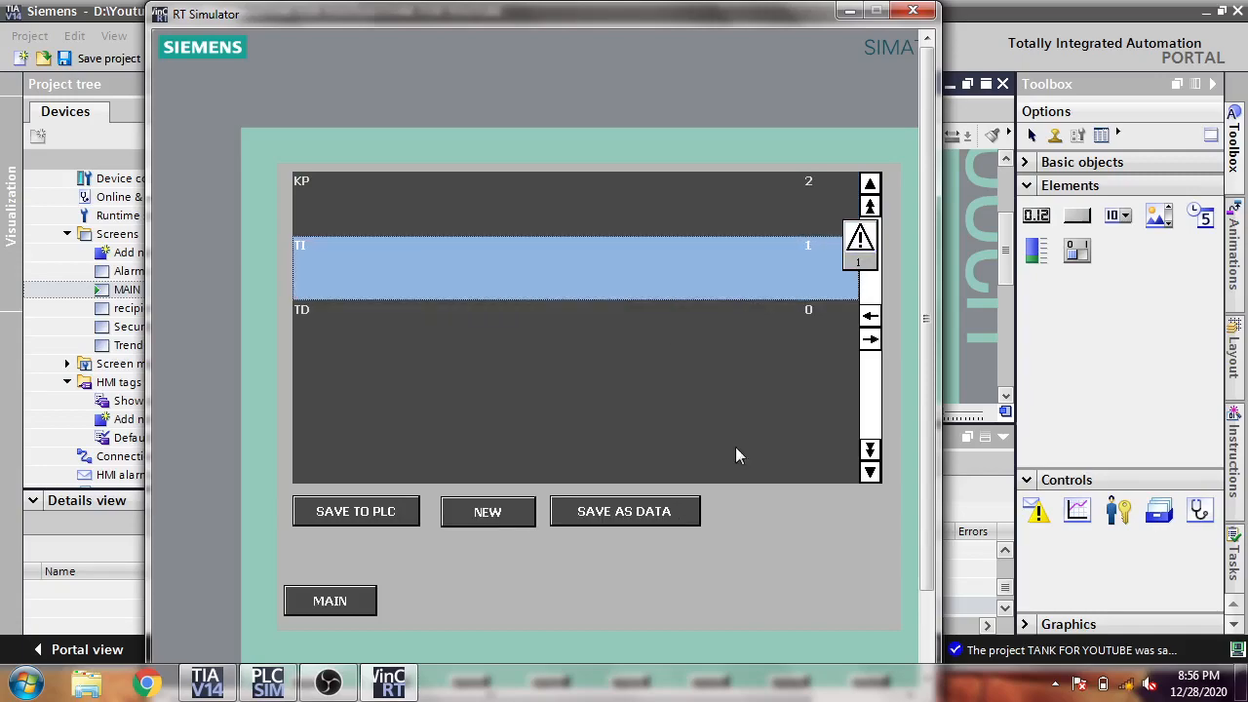
{"action": "left_click", "coordinate": [820, 322]}
{"action": "left_click", "coordinate": [817, 317]}
{"action": "left_click", "coordinate": [536, 358]}
{"action": "left_click", "coordinate": [669, 509]}
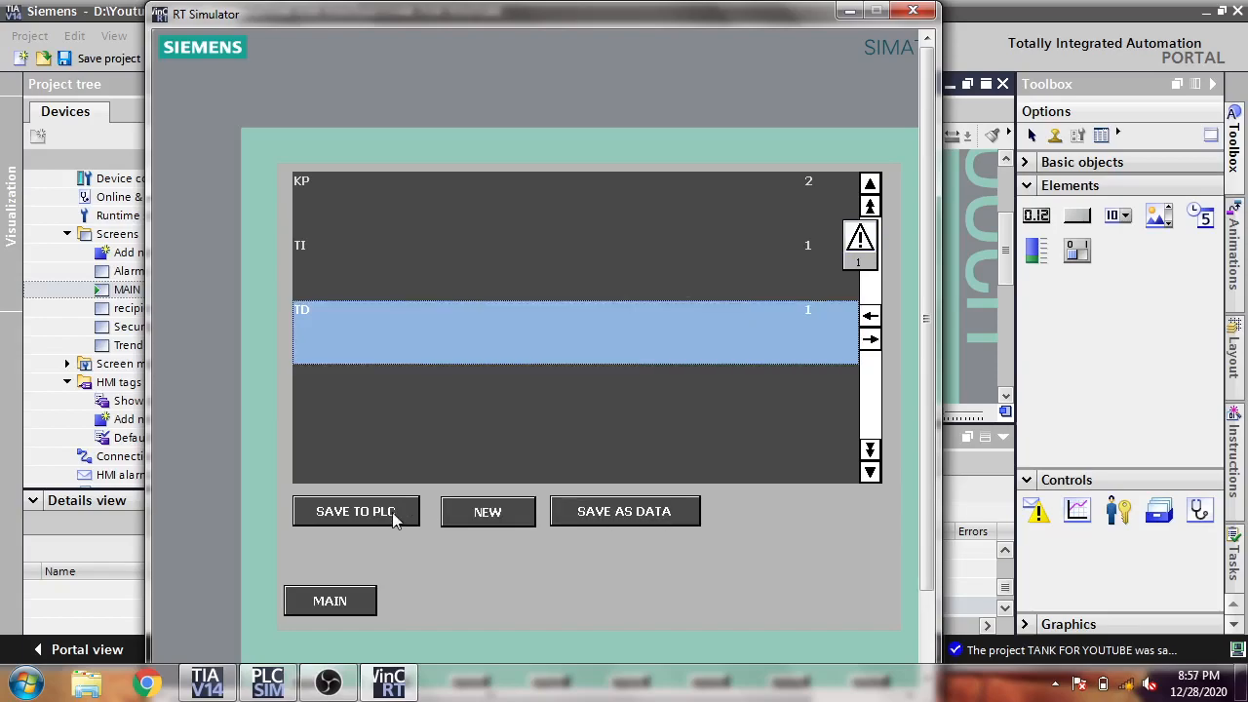
Step: Try to save the Recipe_2 record as data, and leave it without saving the changes to _DATA_1
{"action": "left_click", "coordinate": [595, 515]}
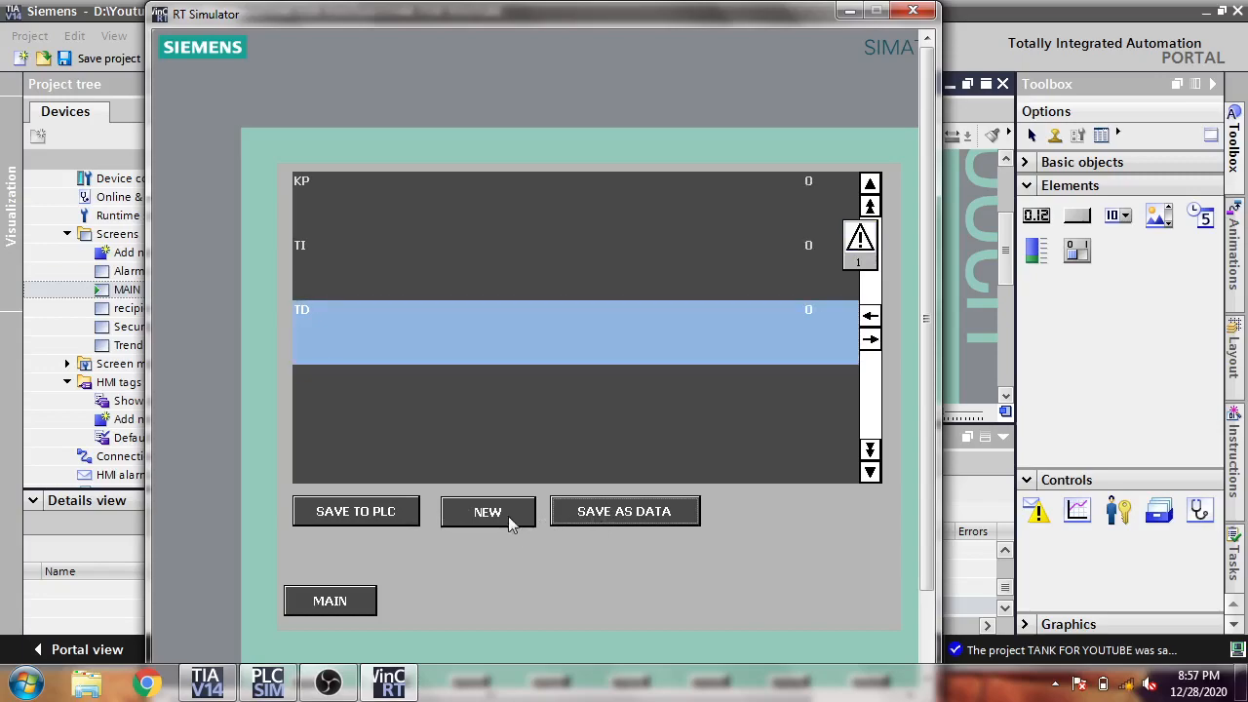
{"action": "left_click", "coordinate": [870, 336]}
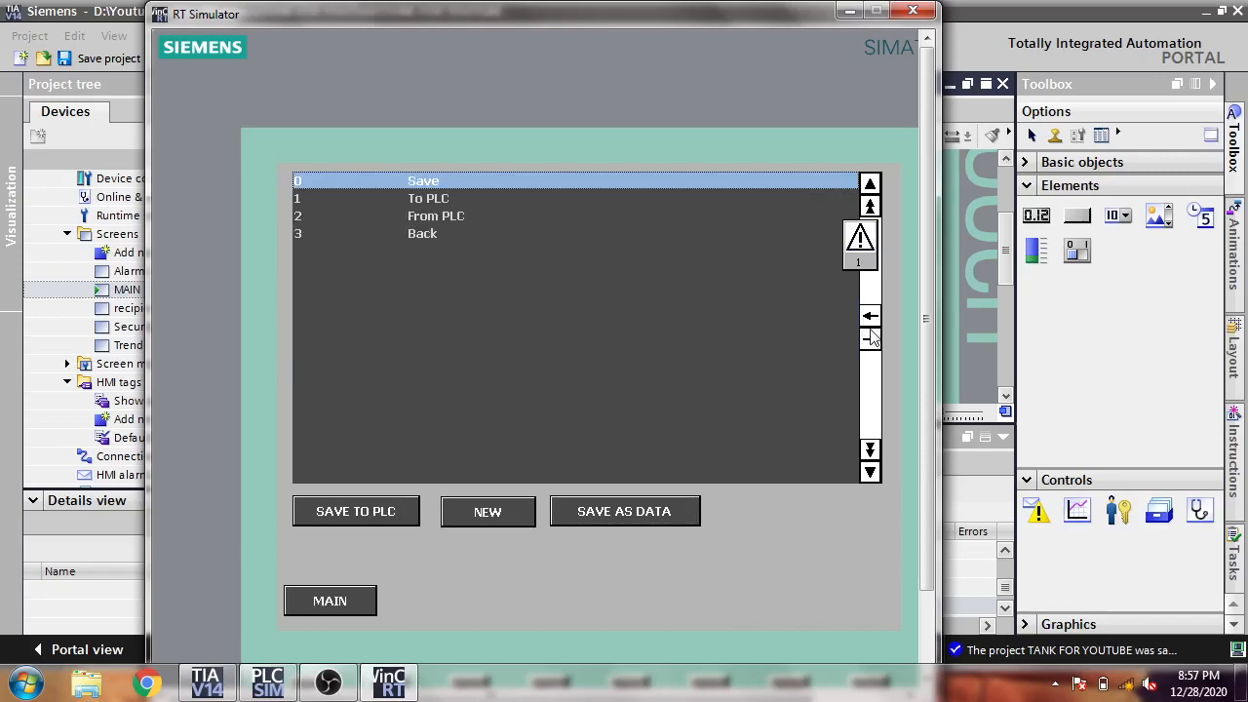
{"action": "left_click", "coordinate": [870, 319]}
{"action": "left_click", "coordinate": [871, 319]}
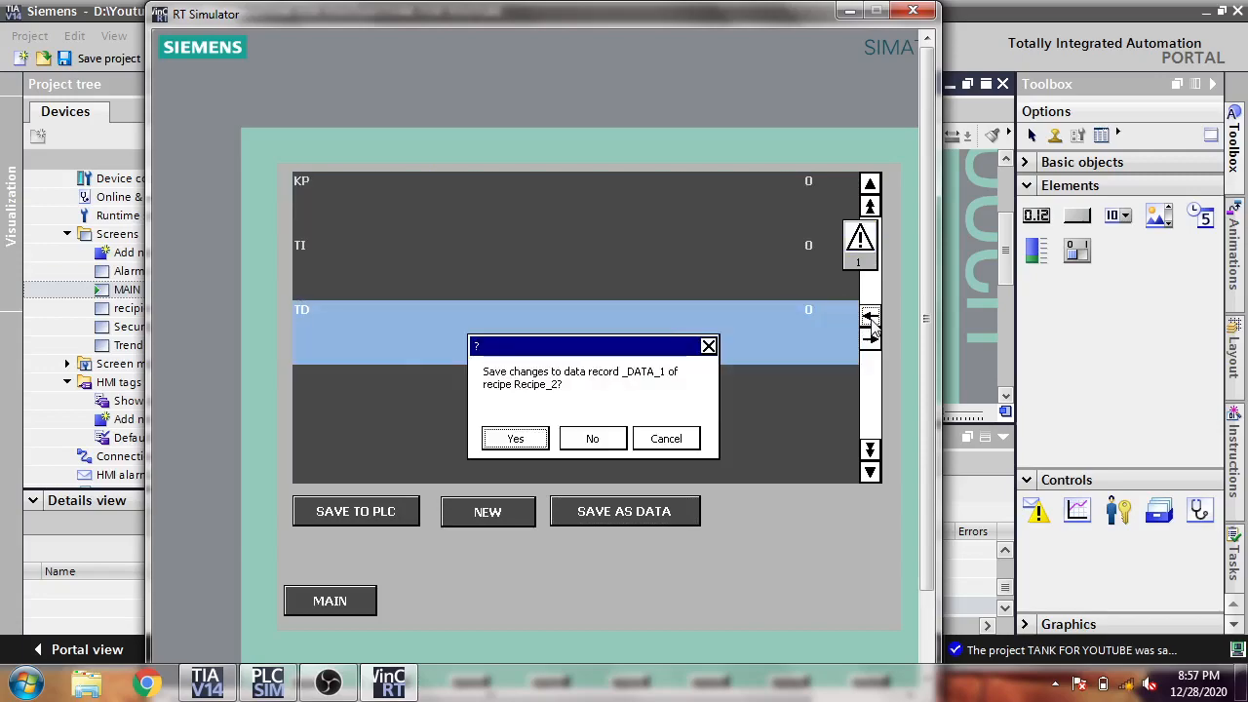
{"action": "left_click", "coordinate": [622, 439]}
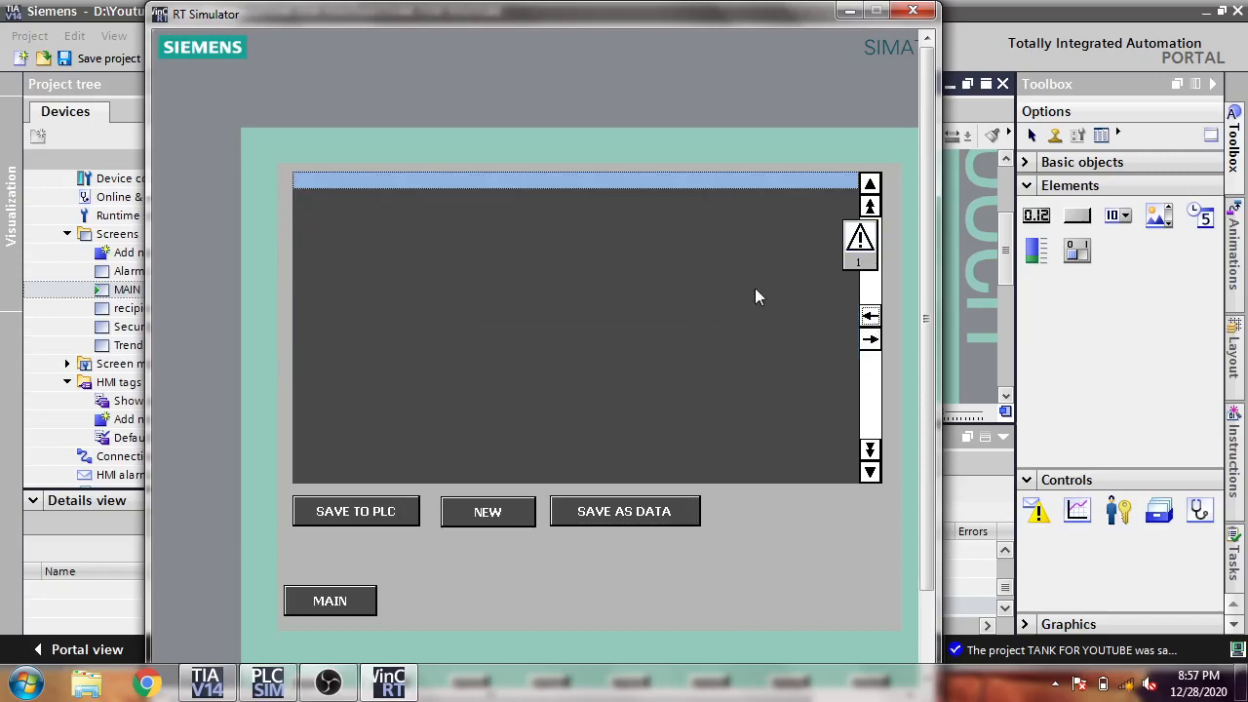
Step: Check Recipe_2's data record list and its available commands, and return to the list of recipes
{"action": "left_click", "coordinate": [871, 343]}
{"action": "left_click", "coordinate": [871, 320]}
{"action": "left_click", "coordinate": [871, 320]}
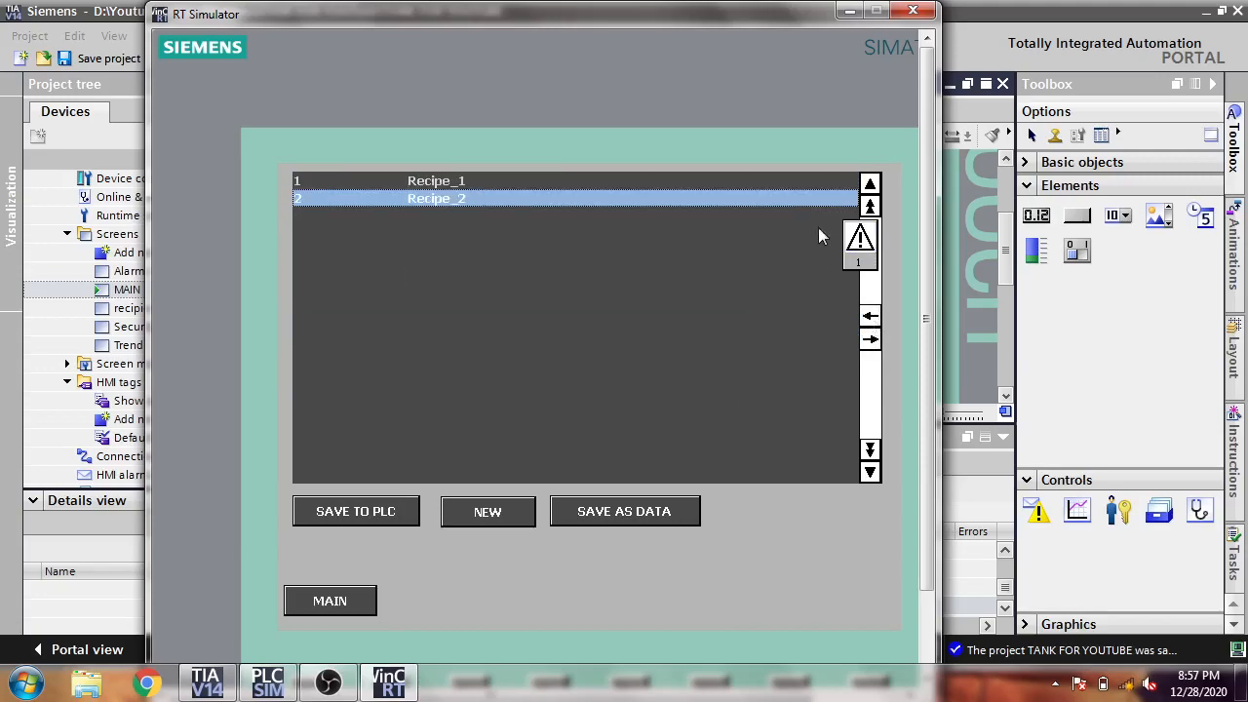
{"action": "left_click", "coordinate": [795, 194]}
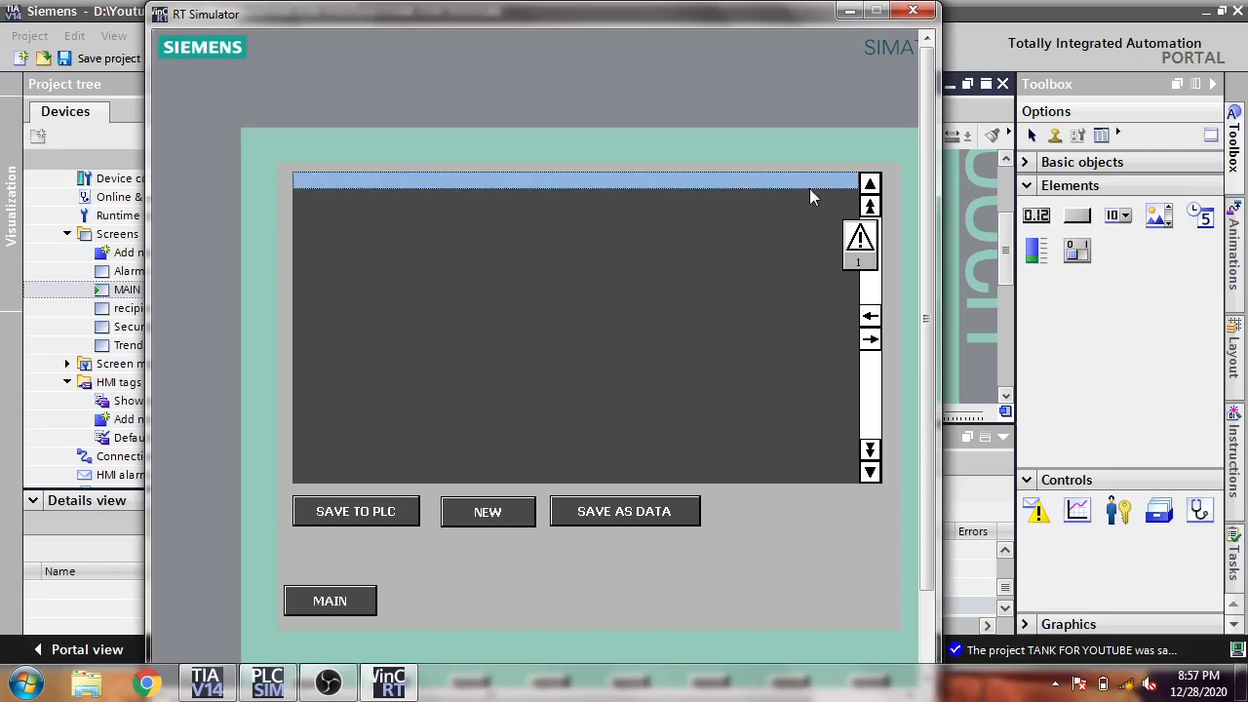
{"action": "left_click", "coordinate": [871, 339]}
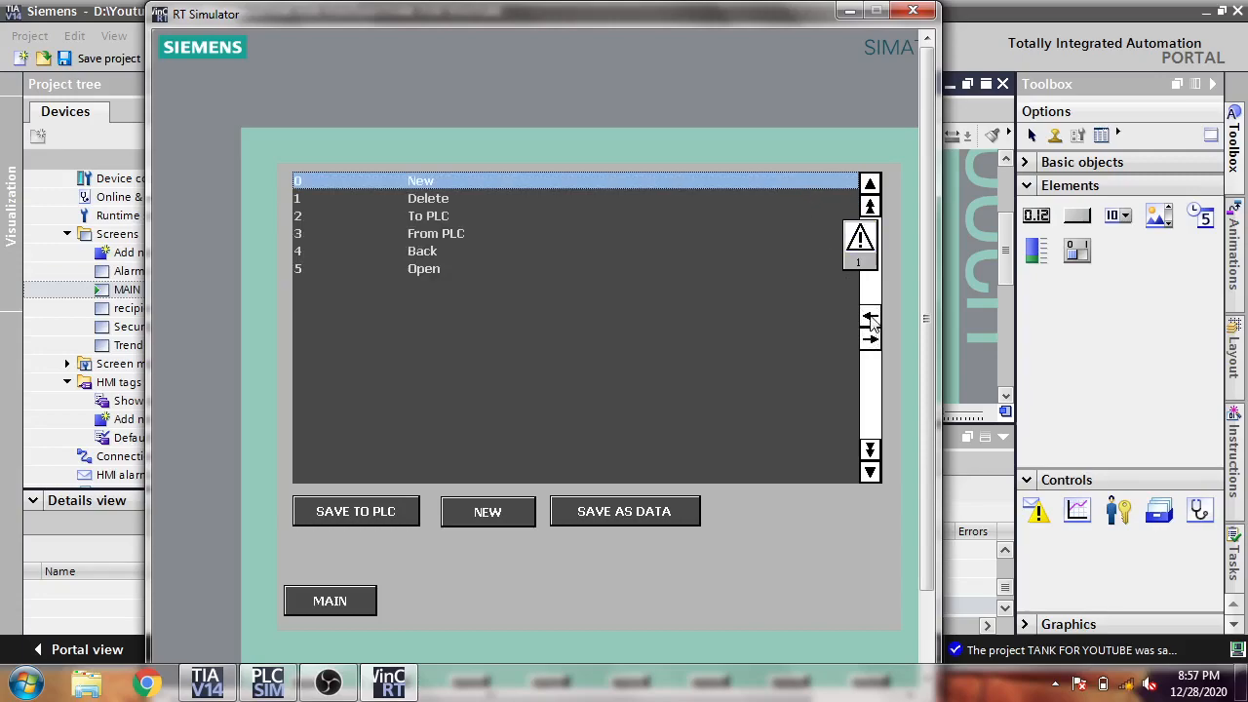
{"action": "left_click", "coordinate": [870, 319]}
{"action": "left_click", "coordinate": [870, 319]}
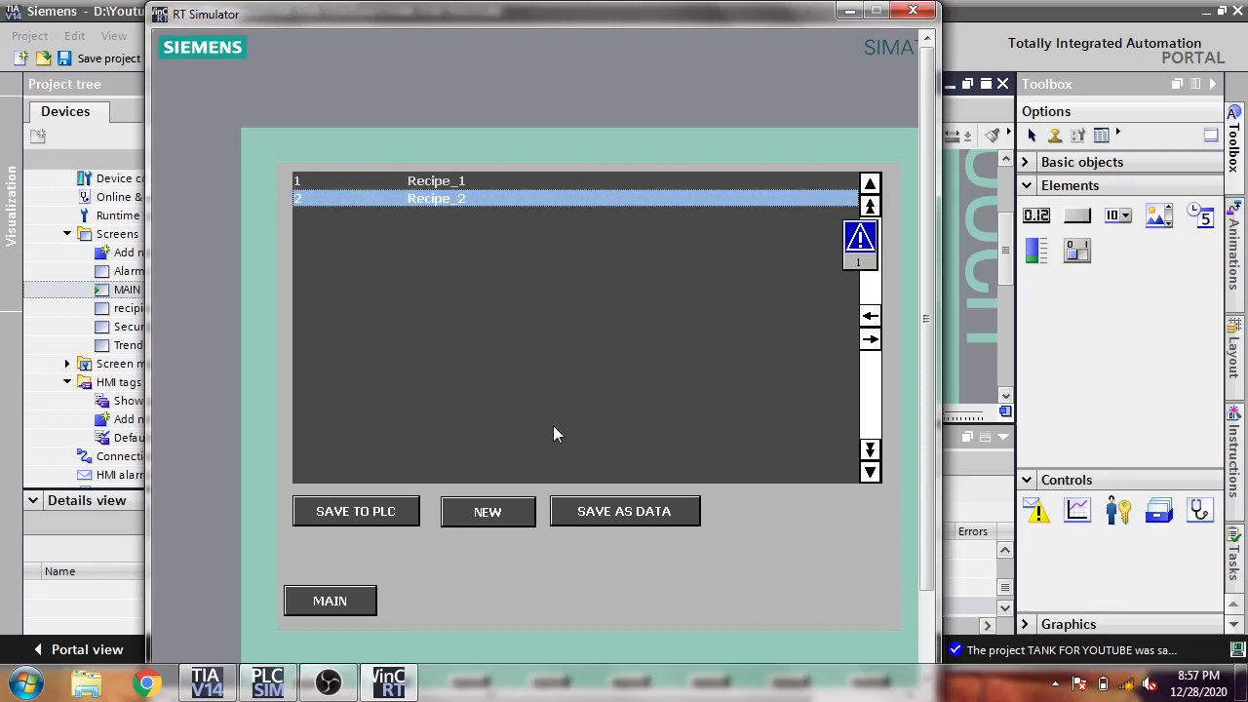
Step: Create a new data record for Recipe_2 and set its KP value to 2
{"action": "left_click", "coordinate": [505, 514]}
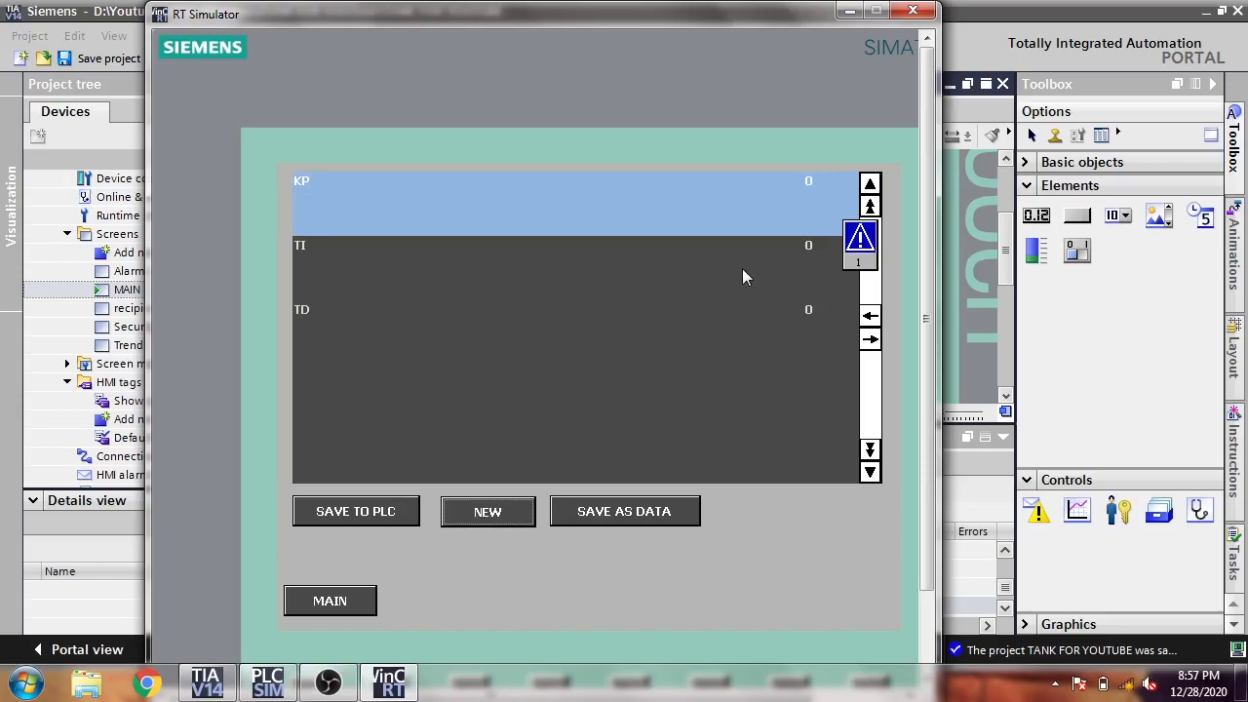
{"action": "left_click", "coordinate": [804, 256]}
{"action": "left_click", "coordinate": [610, 359]}
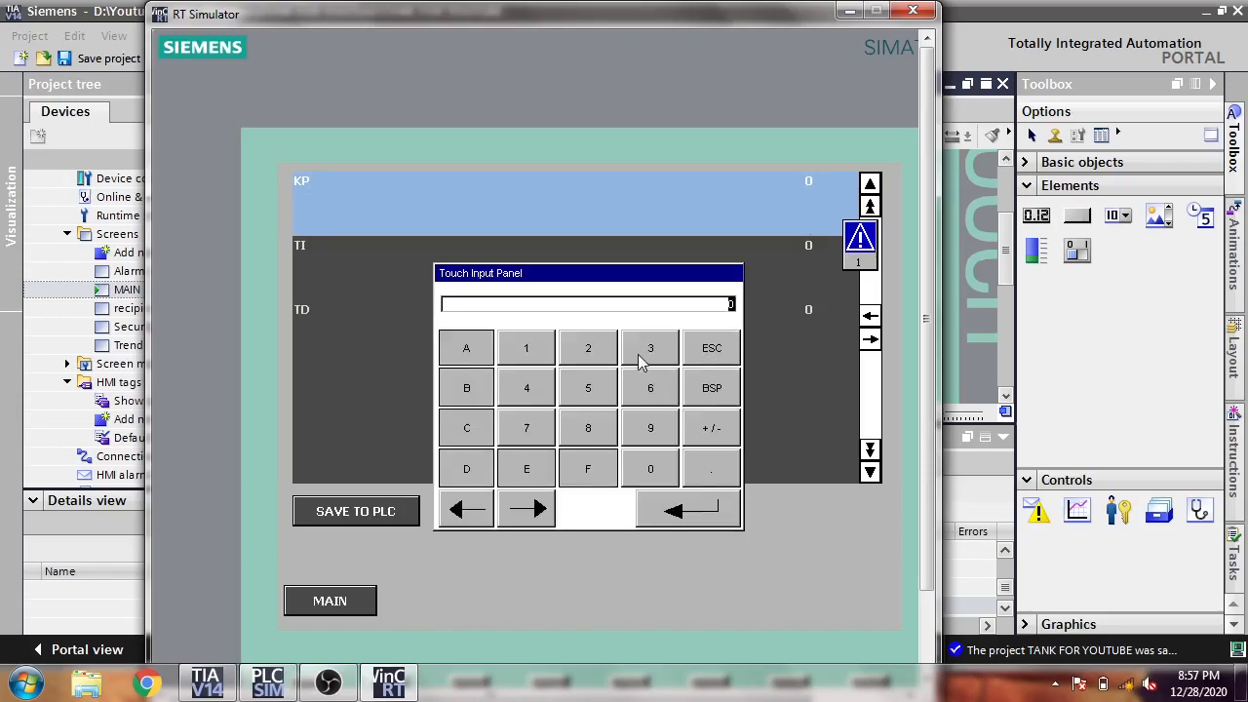
{"action": "left_click", "coordinate": [673, 509]}
Step: Set TI to 1 and TD to 1 in the newly created Recipe_2 record
{"action": "left_click", "coordinate": [806, 288]}
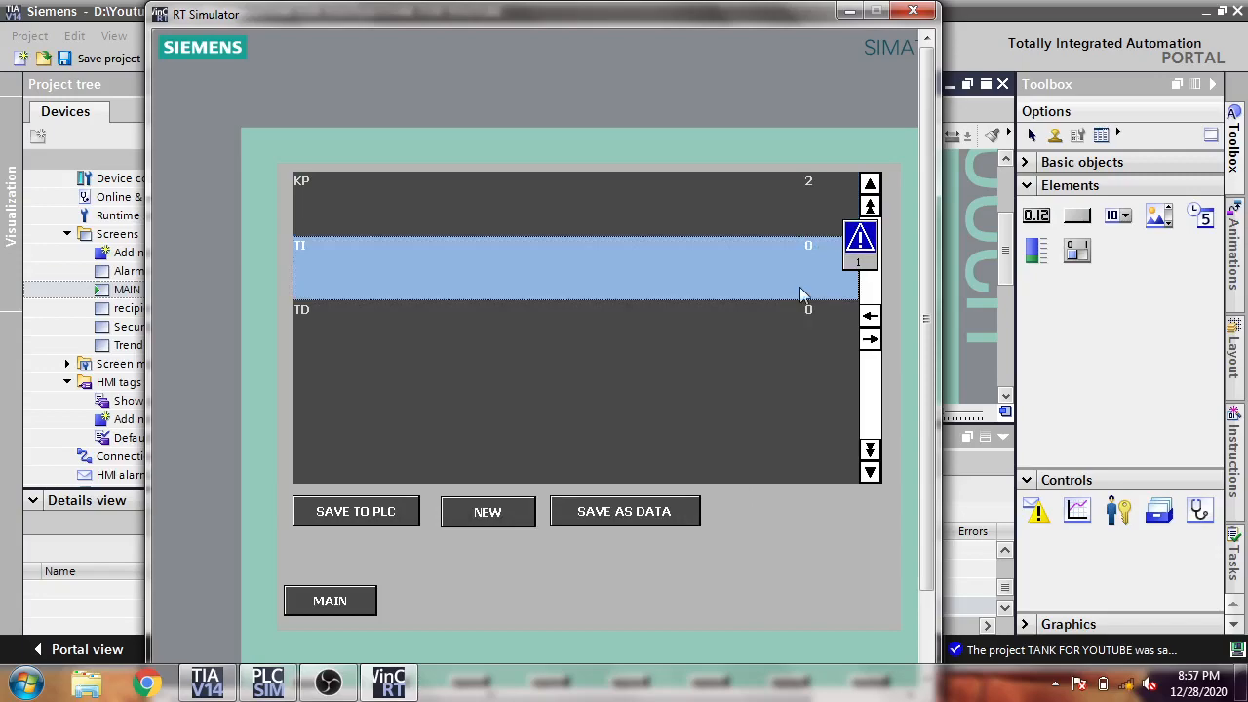
{"action": "left_click", "coordinate": [748, 293]}
{"action": "left_click", "coordinate": [533, 357]}
{"action": "left_click", "coordinate": [663, 503]}
{"action": "left_click", "coordinate": [786, 331]}
{"action": "left_click", "coordinate": [786, 332]}
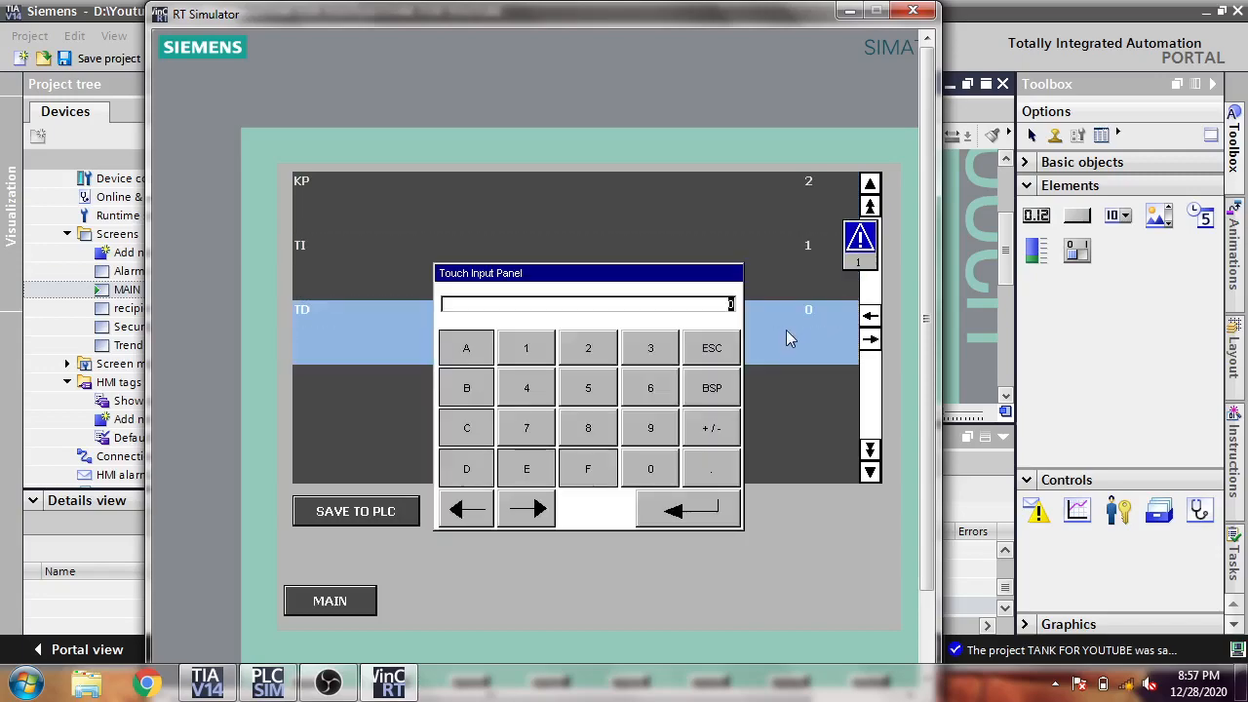
{"action": "left_click", "coordinate": [526, 348]}
{"action": "left_click", "coordinate": [694, 511]}
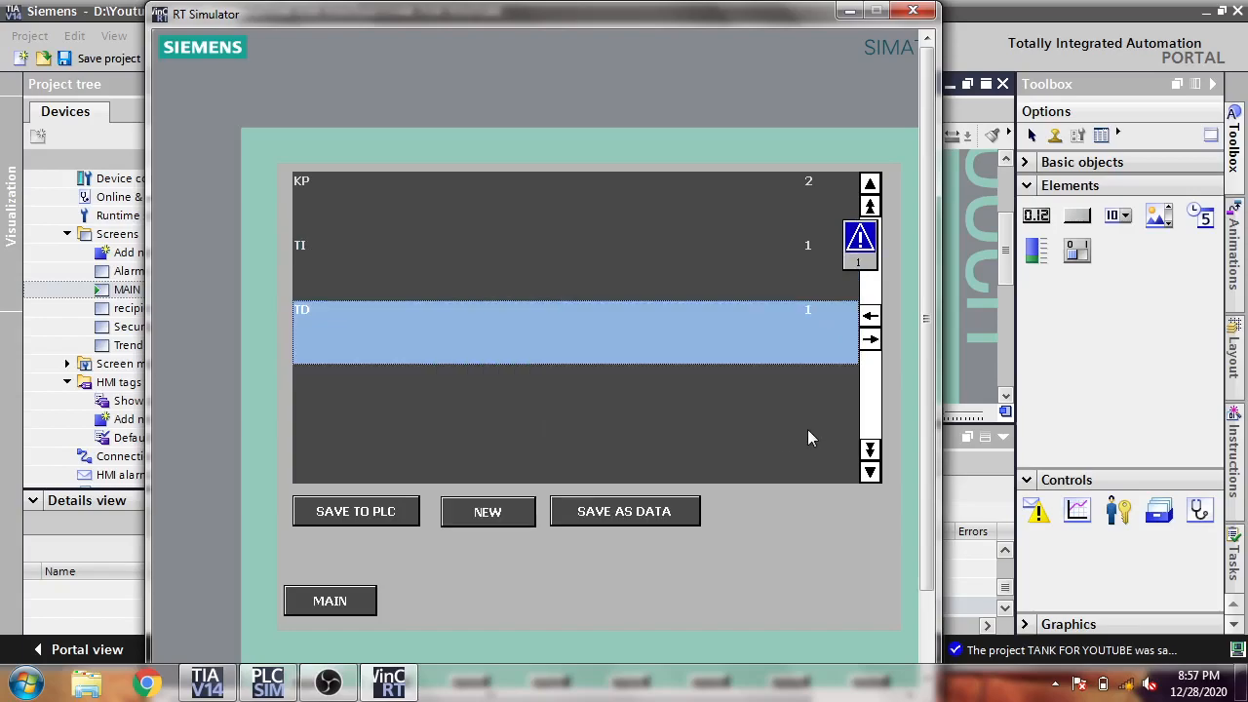
Step: Save the entered values to Recipe_2's new data record and return to the list of recipes
{"action": "left_click", "coordinate": [870, 318]}
{"action": "left_click", "coordinate": [535, 438]}
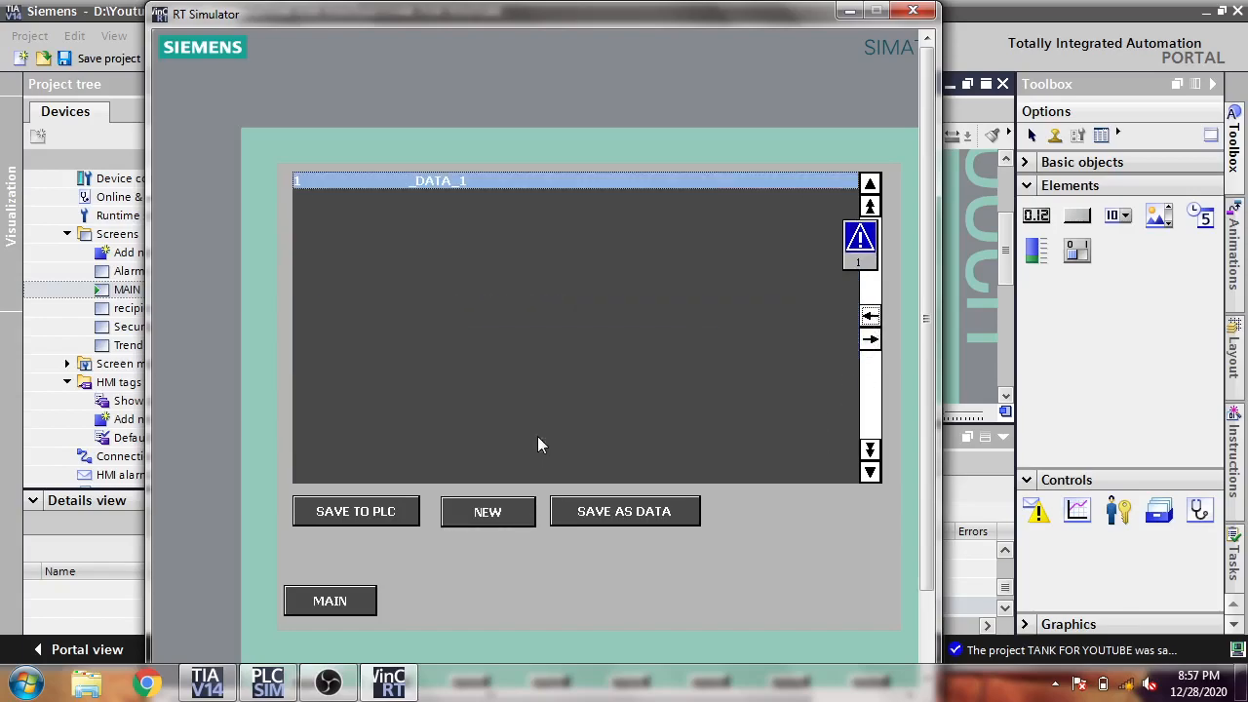
{"action": "left_click", "coordinate": [871, 318]}
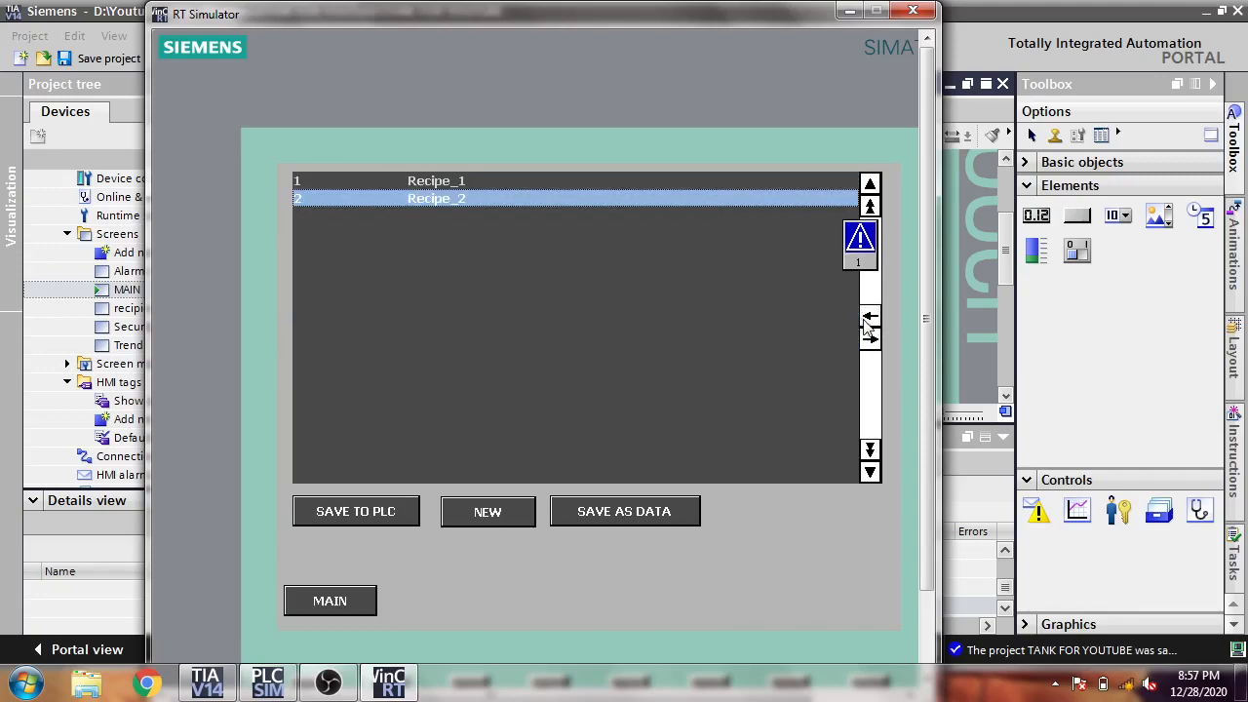
Step: Check the KP, TI and TD values in Recipe_1's data record and return to its record list
{"action": "left_click", "coordinate": [691, 195]}
{"action": "left_click", "coordinate": [689, 187]}
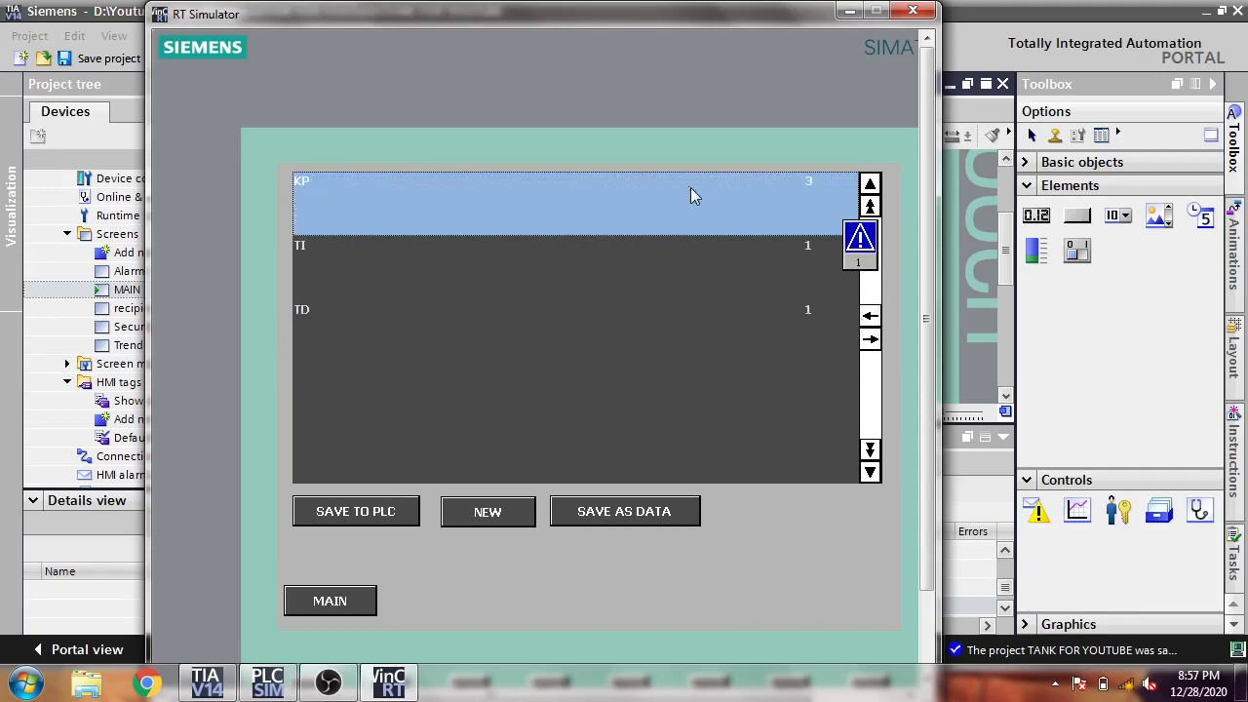
{"action": "left_click", "coordinate": [870, 316]}
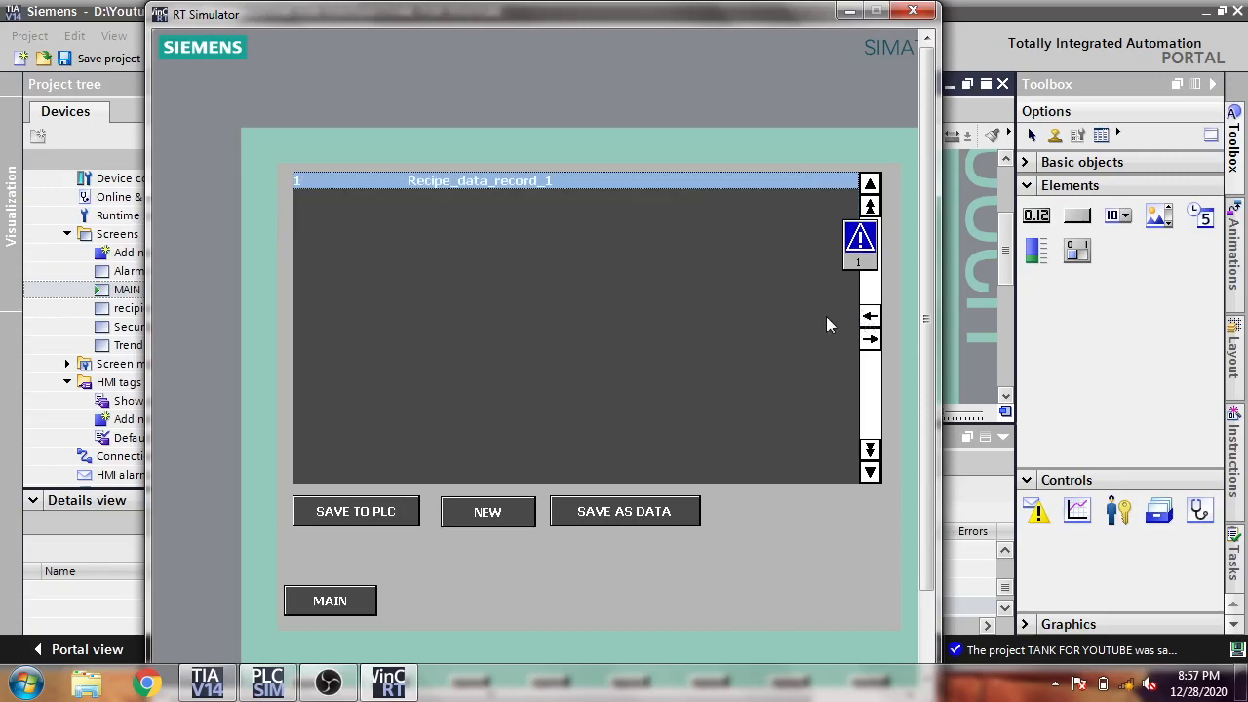
Step: Create a new data record for Recipe_1 and set its KP value to 4
{"action": "left_click", "coordinate": [487, 511]}
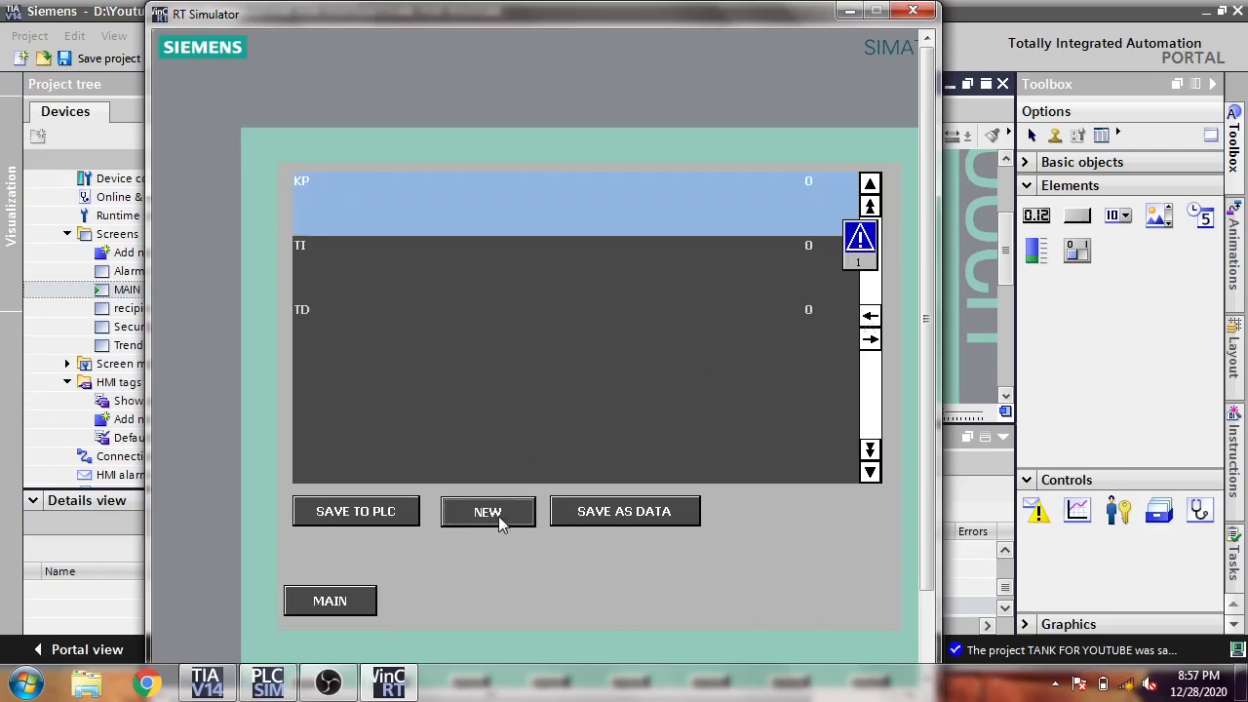
{"action": "left_click", "coordinate": [814, 221]}
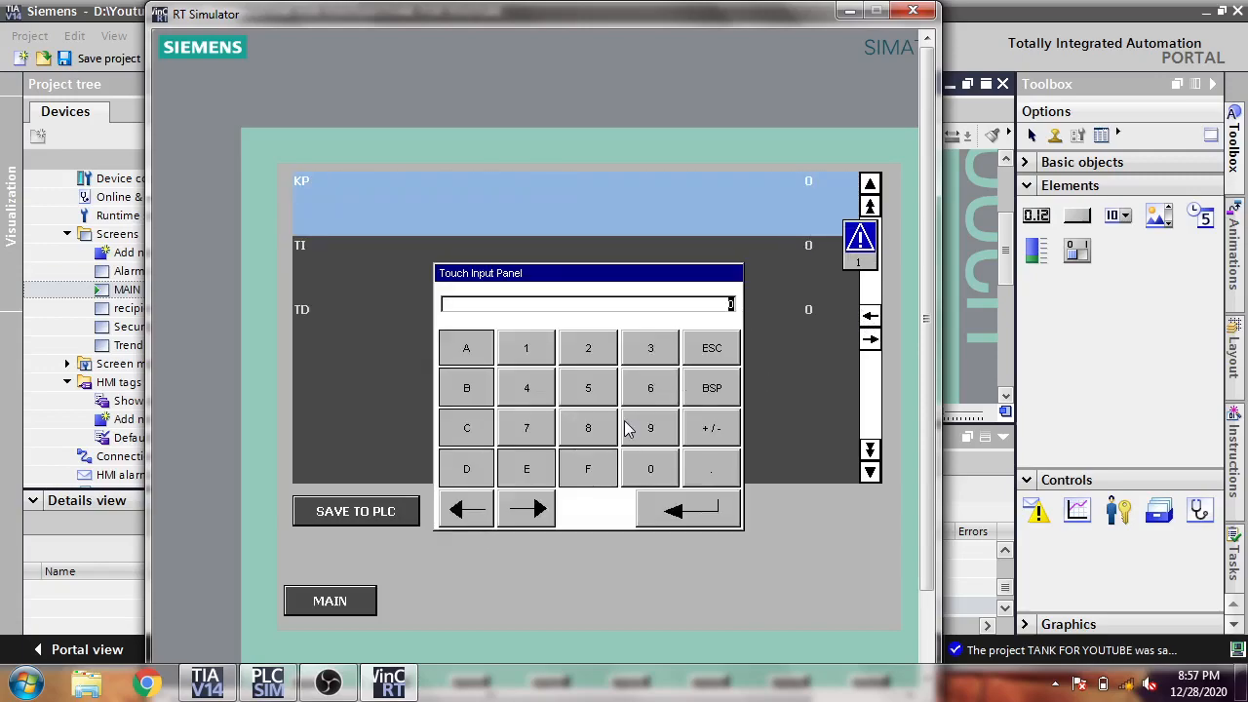
{"action": "left_click", "coordinate": [543, 394]}
{"action": "left_click", "coordinate": [673, 509]}
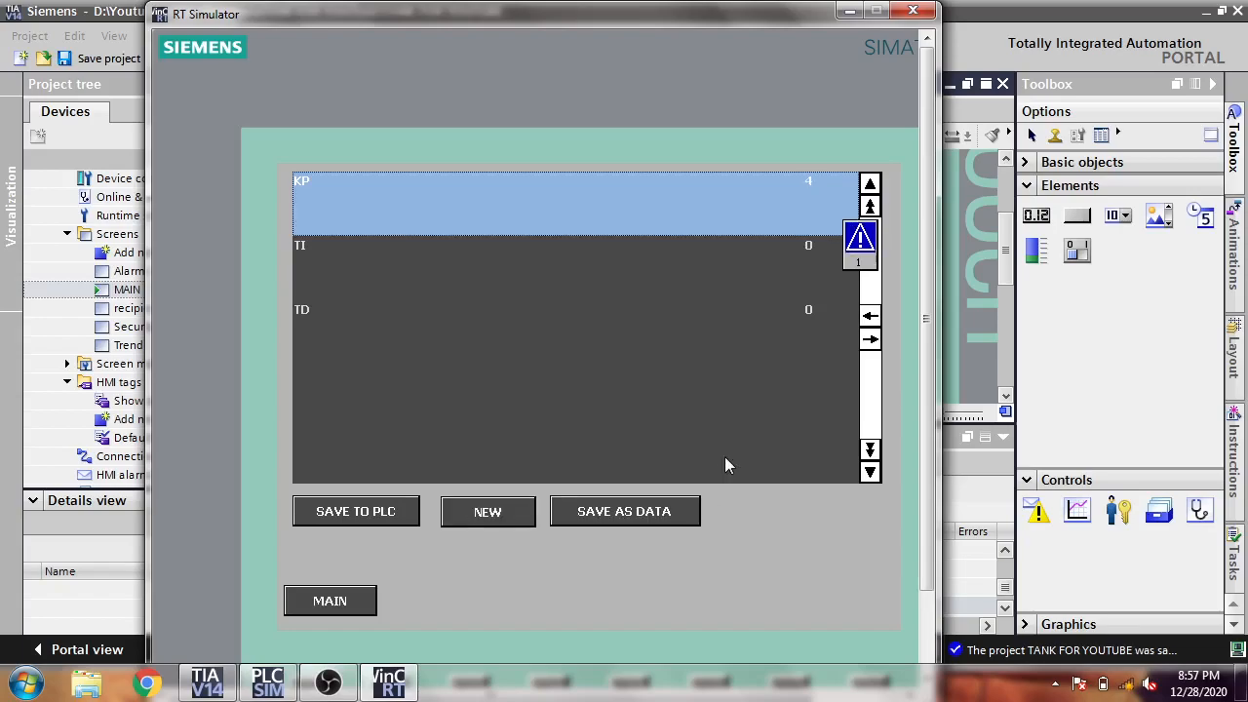
Step: Set TI to 2 and TD to 1 in the new Recipe_1 data record
{"action": "left_click", "coordinate": [800, 258]}
{"action": "left_click", "coordinate": [800, 258]}
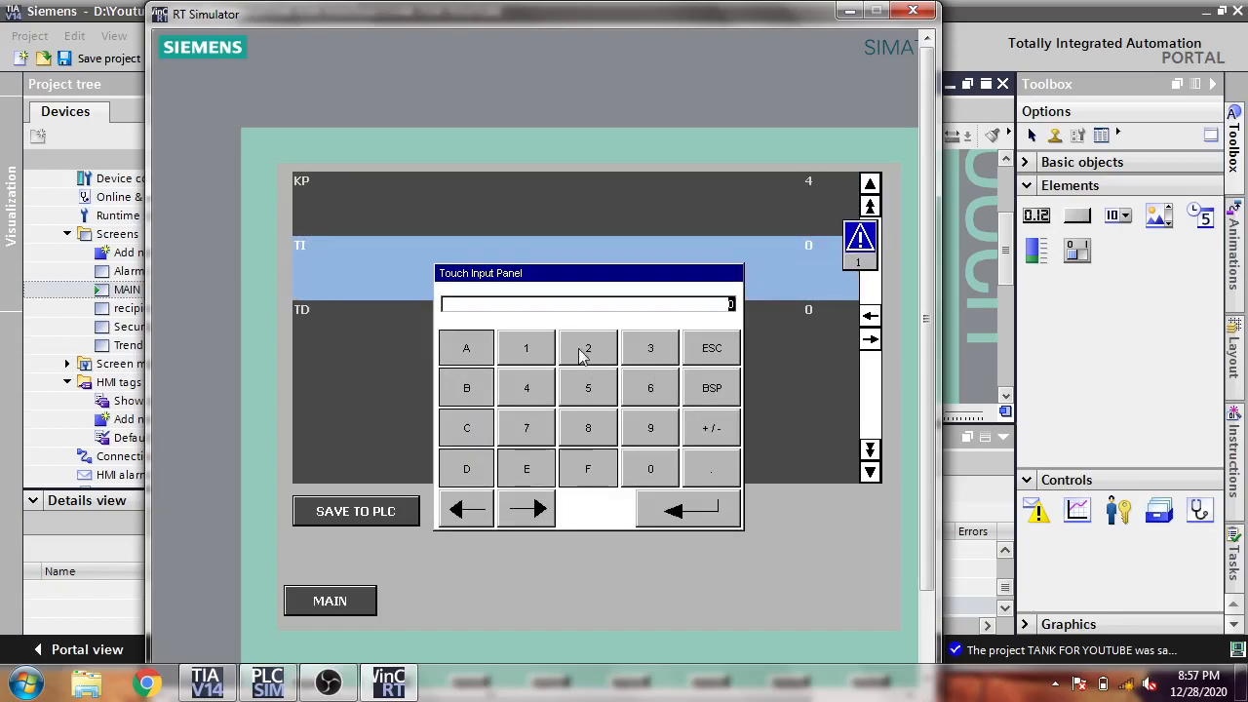
{"action": "left_click", "coordinate": [683, 509]}
{"action": "left_click", "coordinate": [820, 309]}
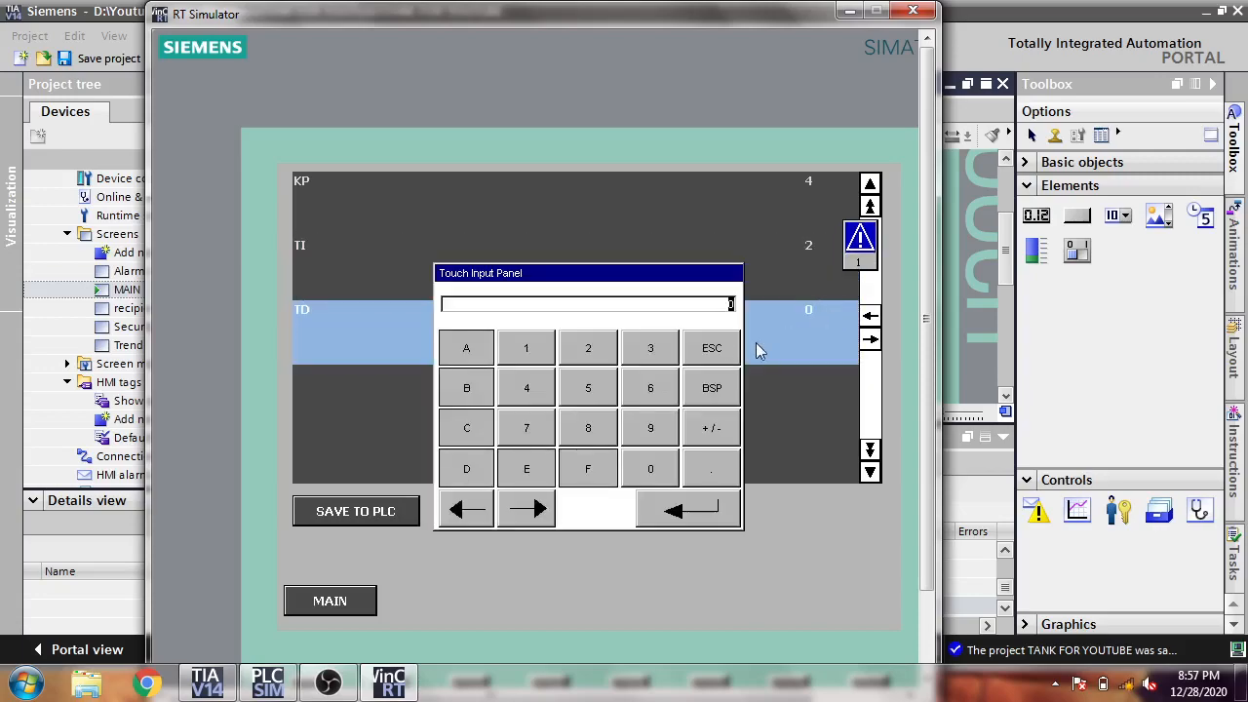
{"action": "left_click", "coordinate": [526, 349]}
{"action": "left_click", "coordinate": [683, 509]}
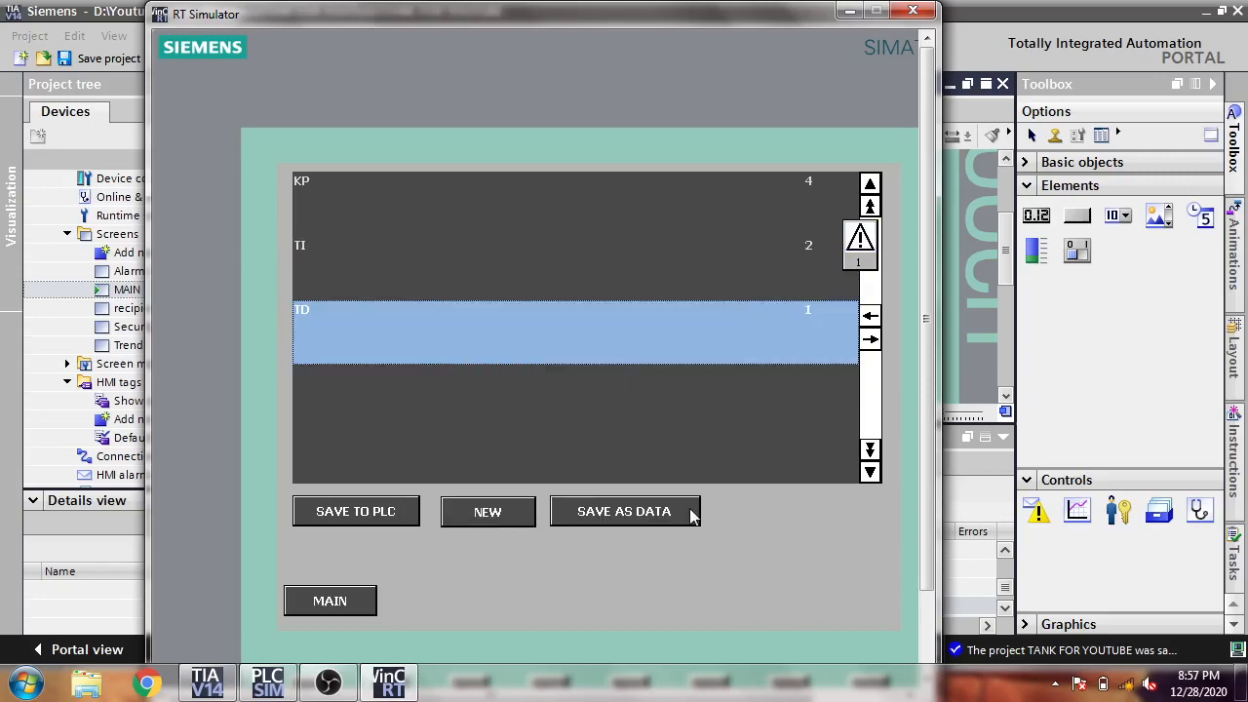
Step: Save the changes to Recipe_1's new data record and return to the list of recipes
{"action": "left_click", "coordinate": [870, 337]}
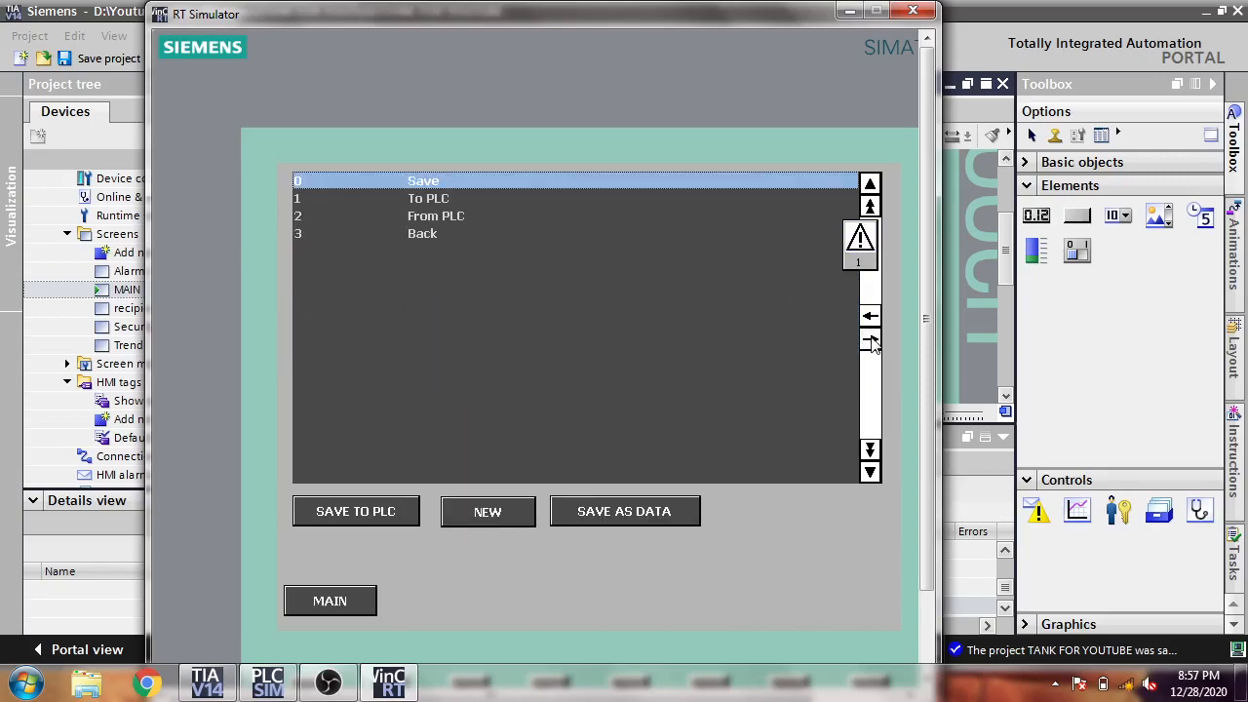
{"action": "left_click", "coordinate": [871, 335]}
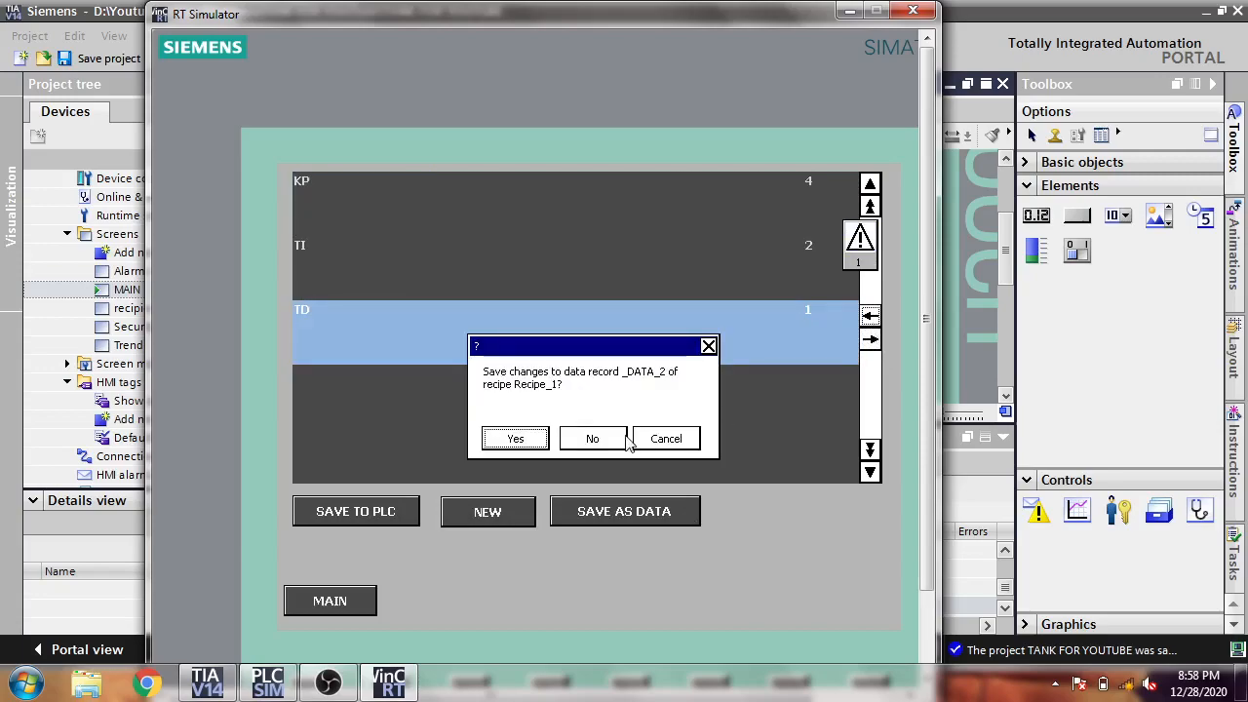
{"action": "left_click", "coordinate": [532, 442]}
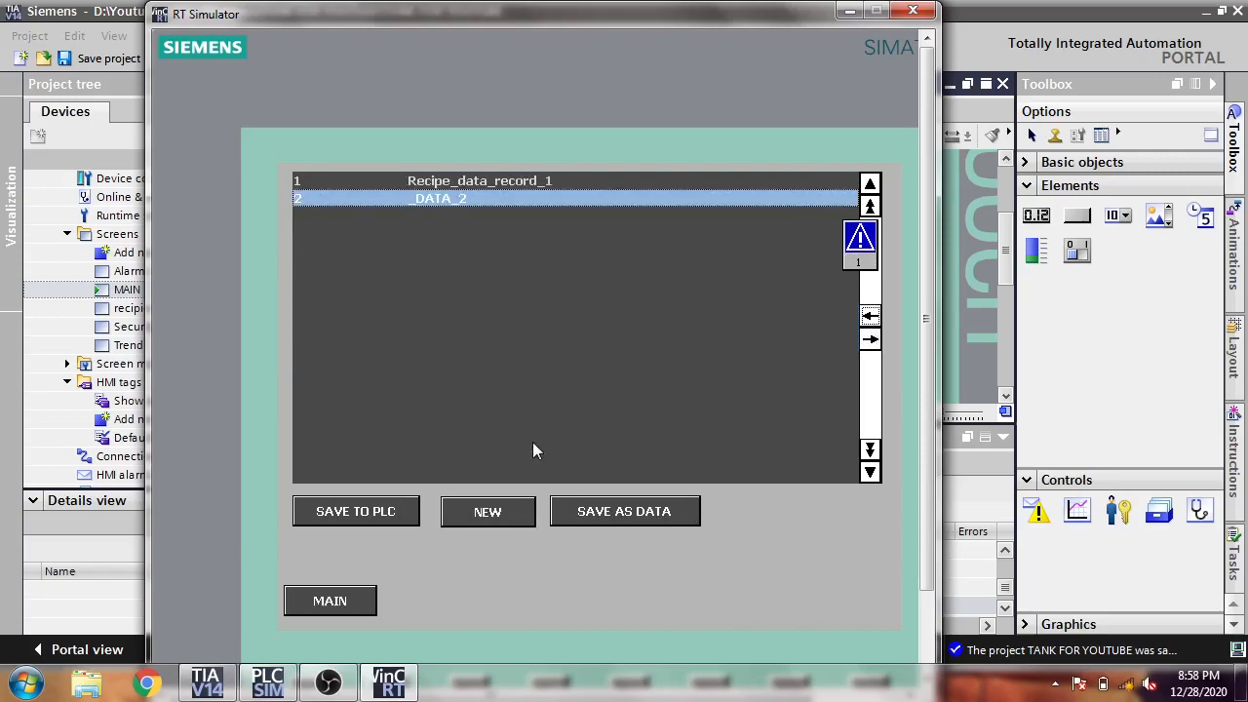
{"action": "left_click", "coordinate": [646, 181]}
{"action": "left_click", "coordinate": [870, 315]}
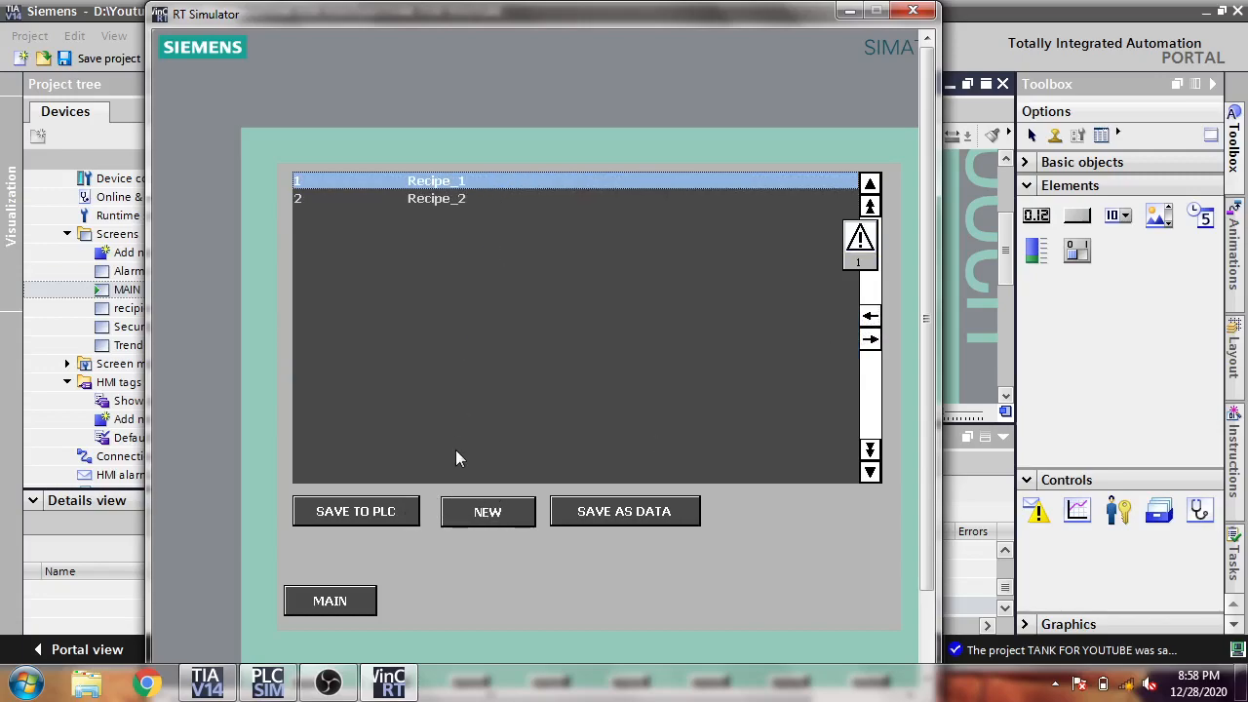
Step: Check the KP, TI and TD values in Recipe_2's data record without editing them, and return to the list of recipes
{"action": "left_click", "coordinate": [595, 513]}
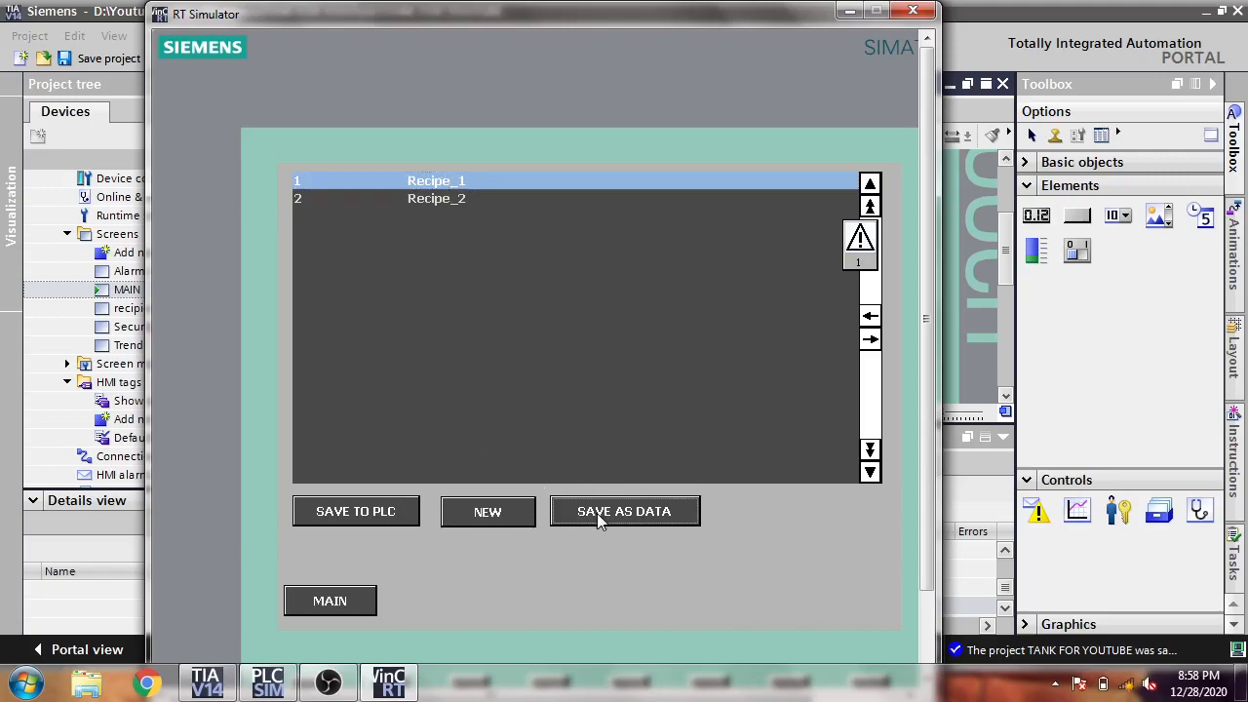
{"action": "double_click", "coordinate": [619, 199]}
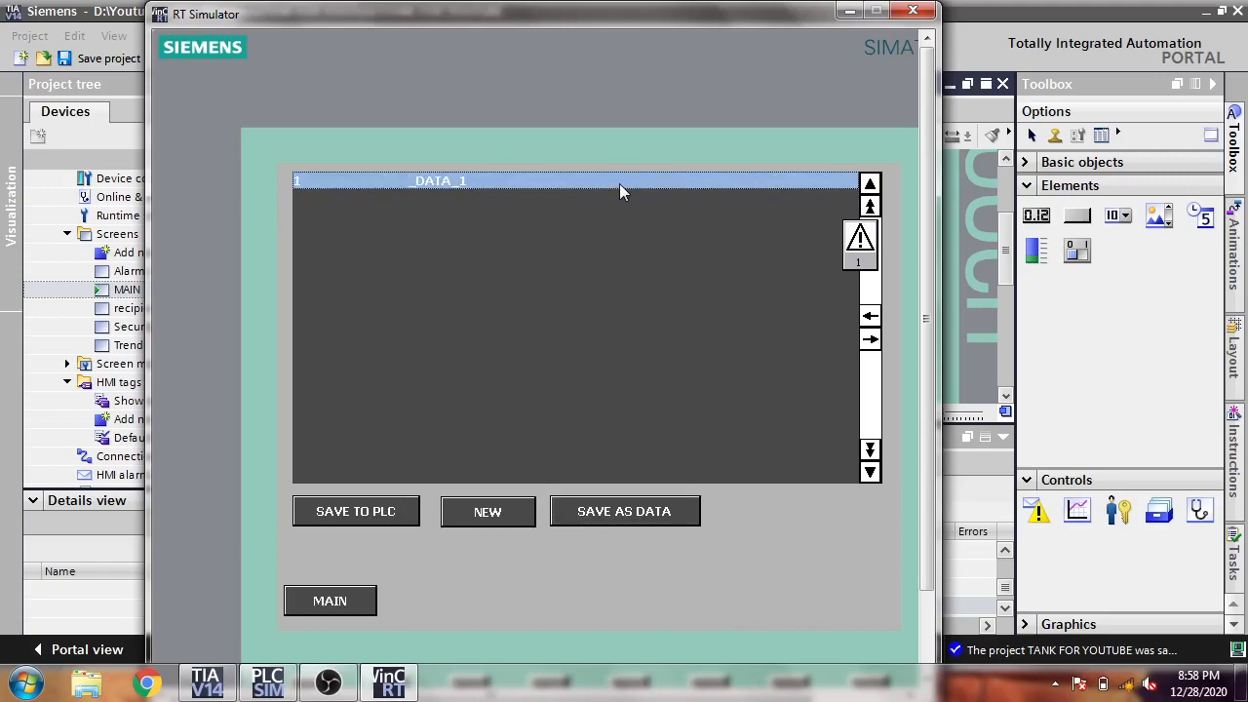
{"action": "double_click", "coordinate": [619, 183]}
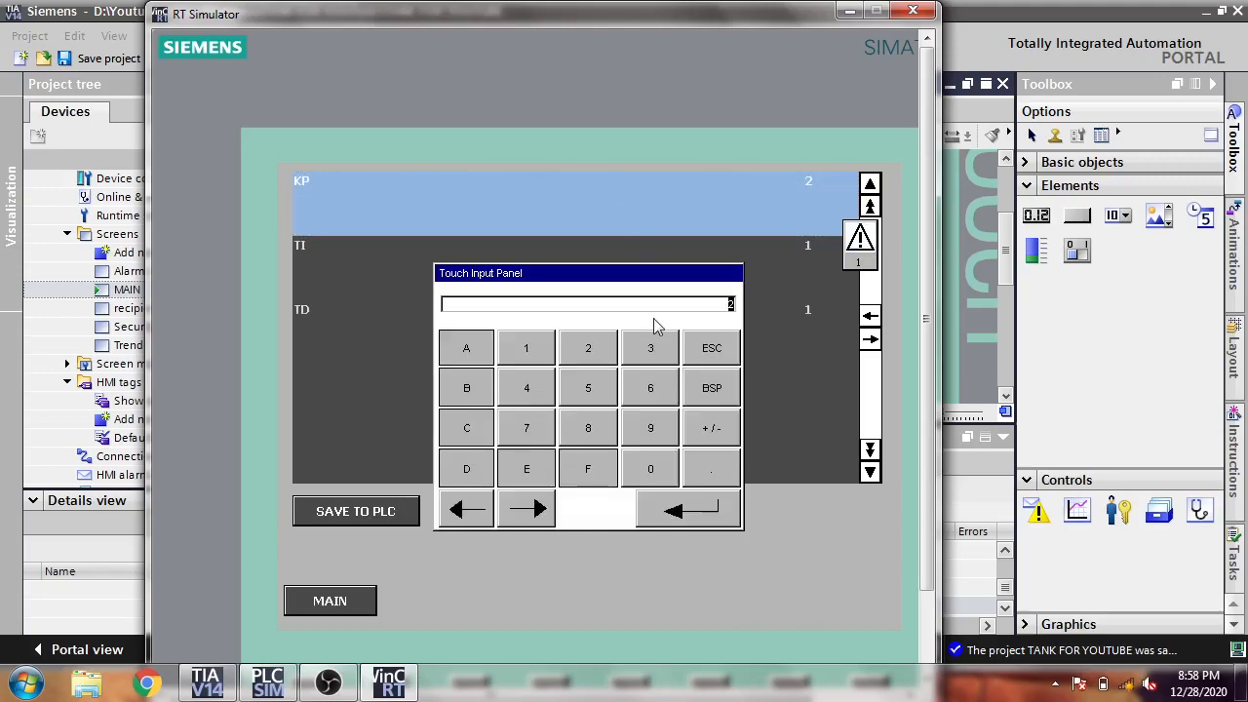
{"action": "left_click", "coordinate": [712, 348]}
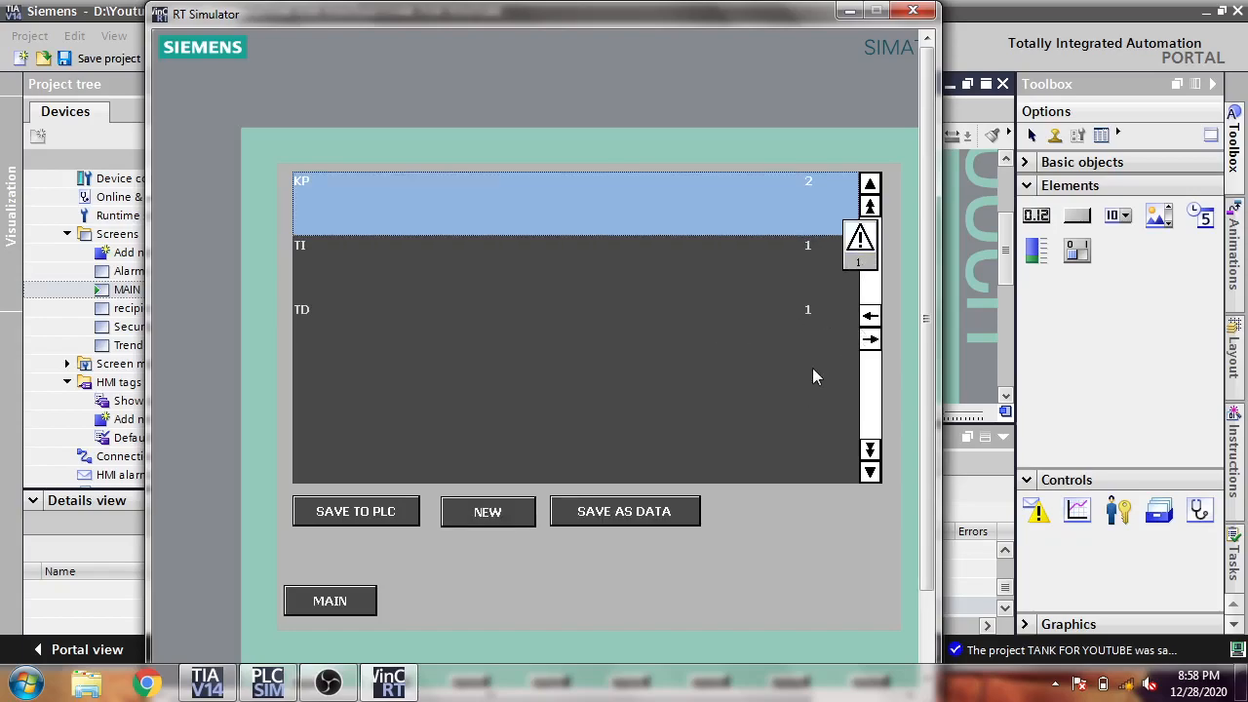
{"action": "left_click", "coordinate": [870, 315]}
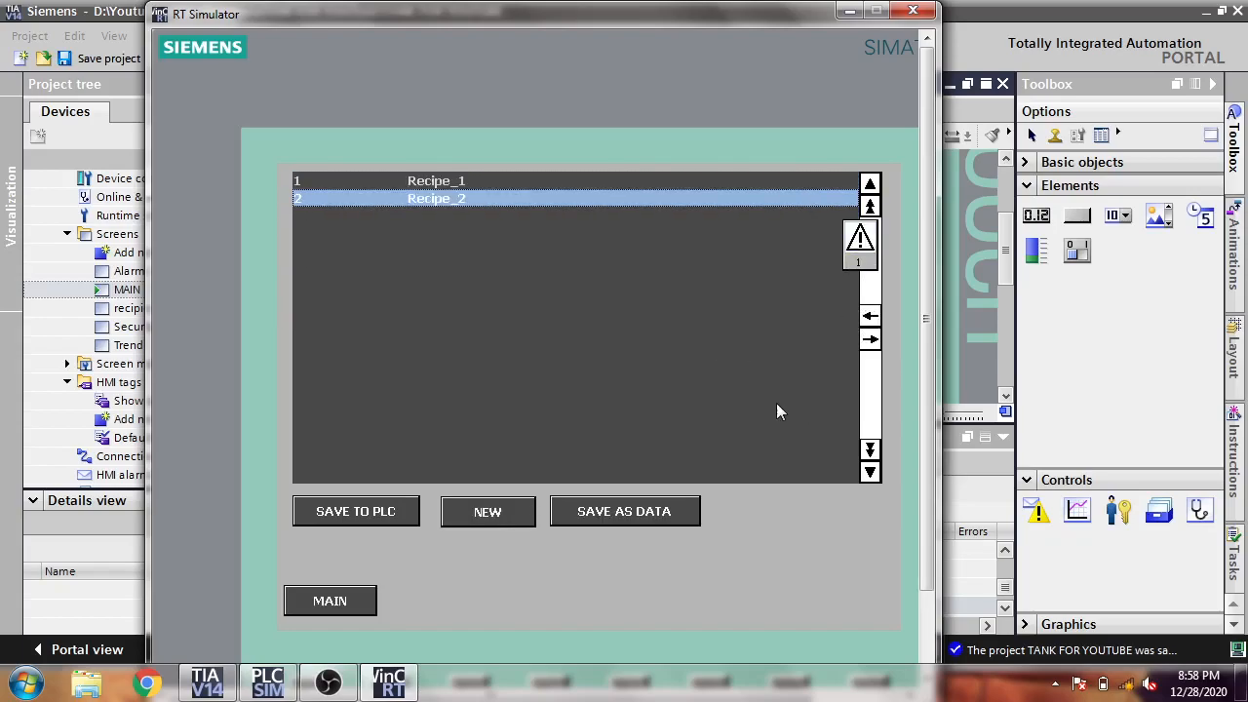
Step: Try to save Recipe_1 to the PLC directly from the list of recipes, and return to the main screen
{"action": "left_click", "coordinate": [449, 181]}
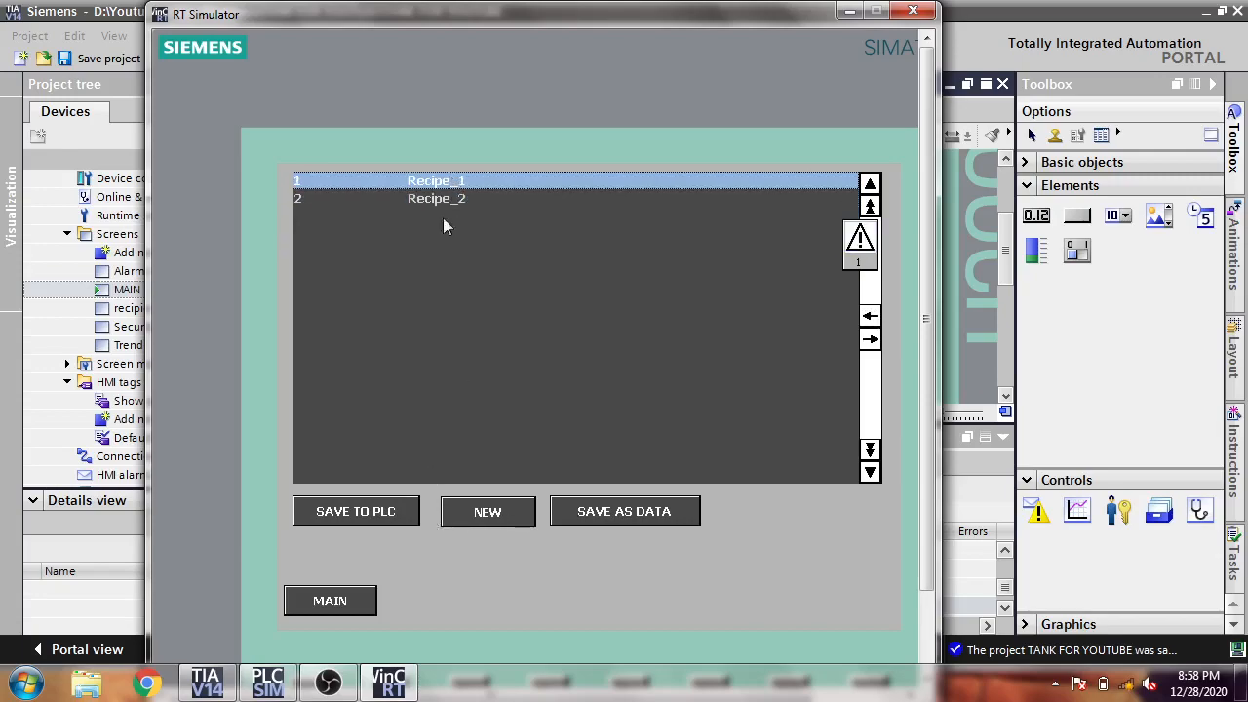
{"action": "left_click", "coordinate": [376, 509]}
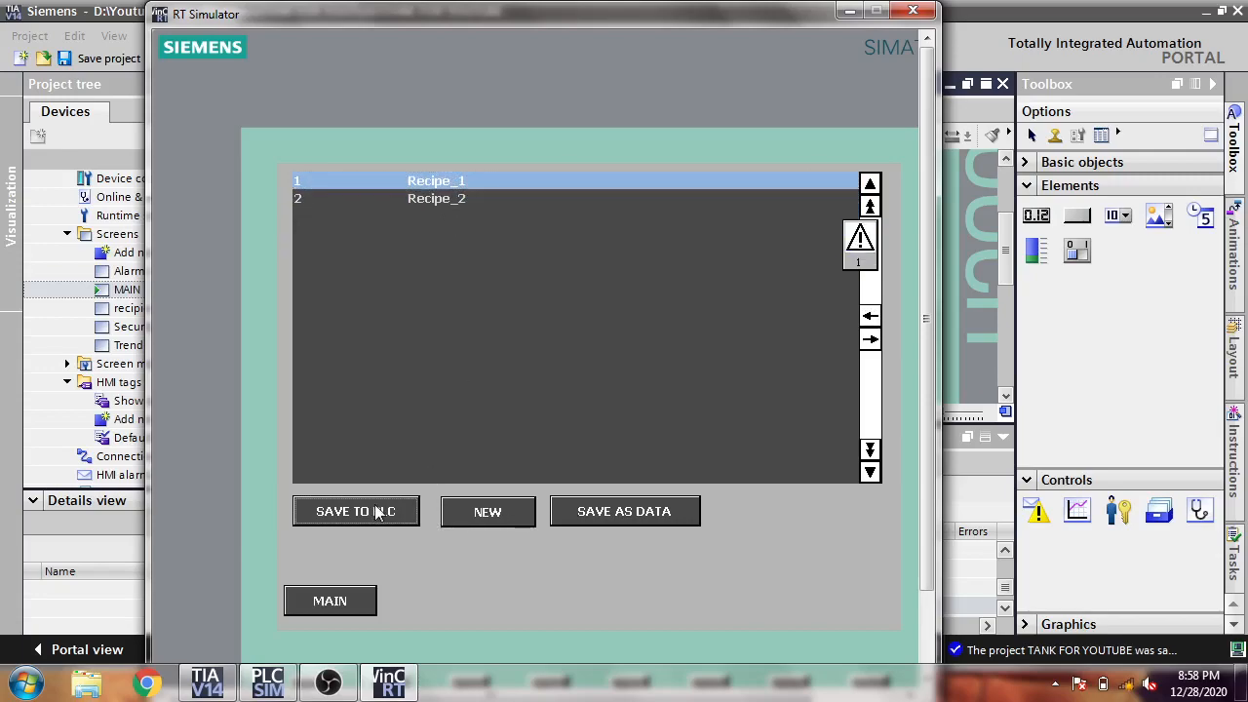
{"action": "left_click", "coordinate": [334, 604]}
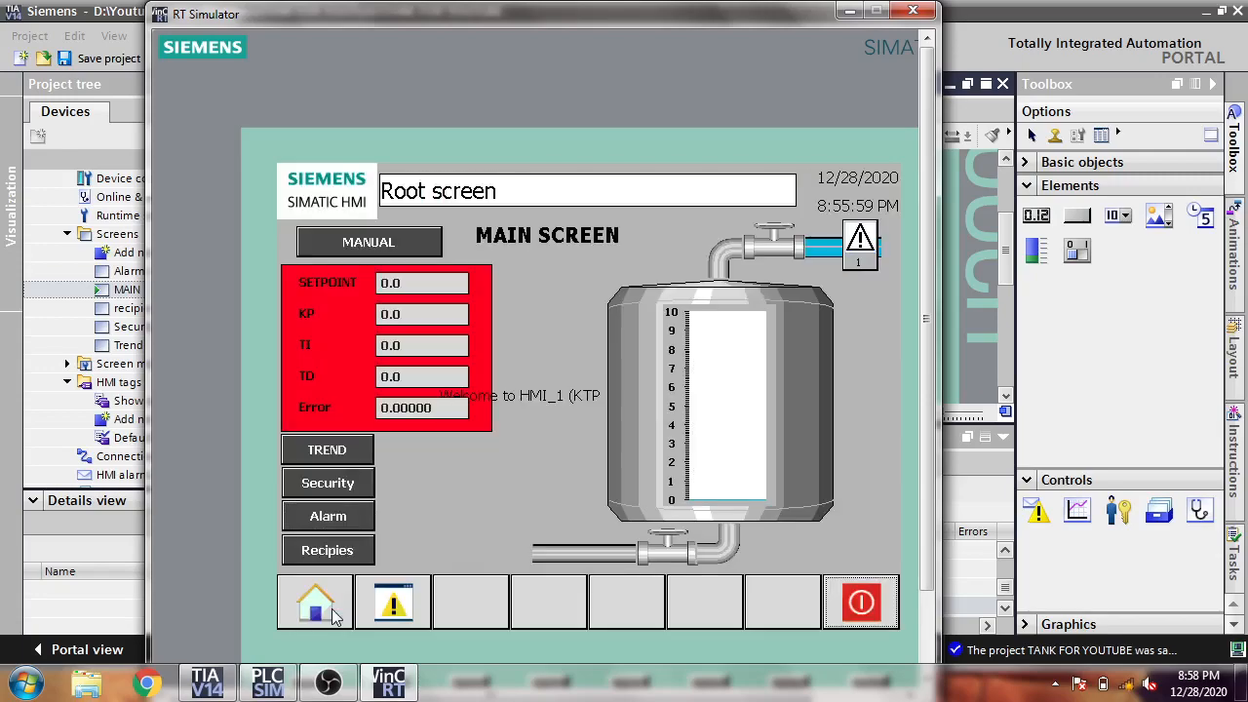
Step: Save the KP, TI and TD entries of Recipe_1's first data record to the PLC and check them on the main screen
{"action": "left_click", "coordinate": [349, 548]}
{"action": "left_click", "coordinate": [466, 184]}
{"action": "left_click", "coordinate": [466, 182]}
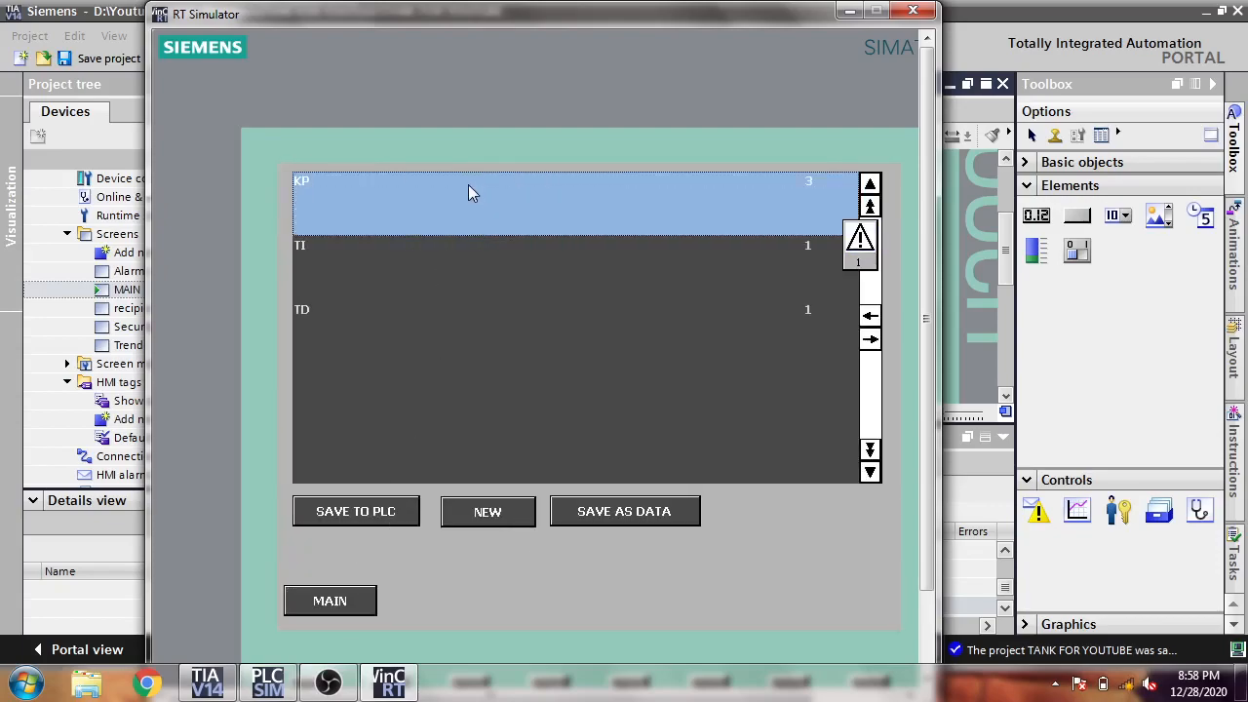
{"action": "left_click", "coordinate": [385, 517]}
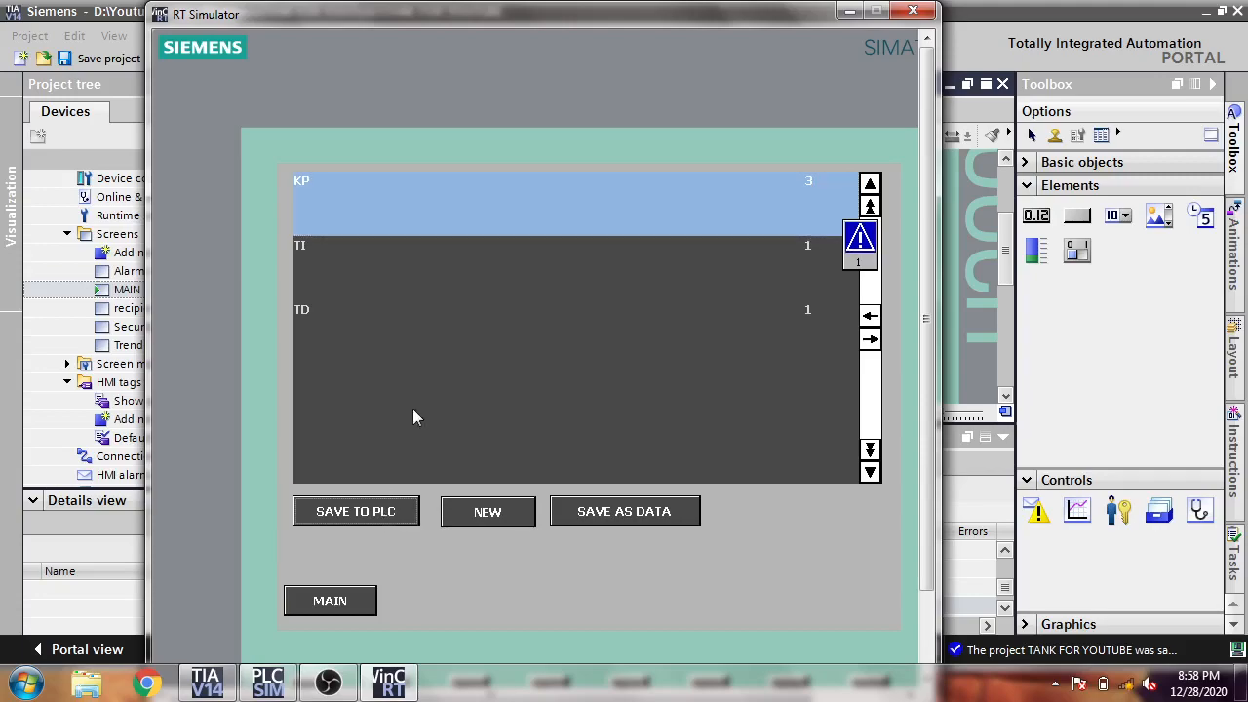
{"action": "left_click", "coordinate": [435, 244]}
{"action": "left_click", "coordinate": [378, 511]}
{"action": "left_click", "coordinate": [459, 311]}
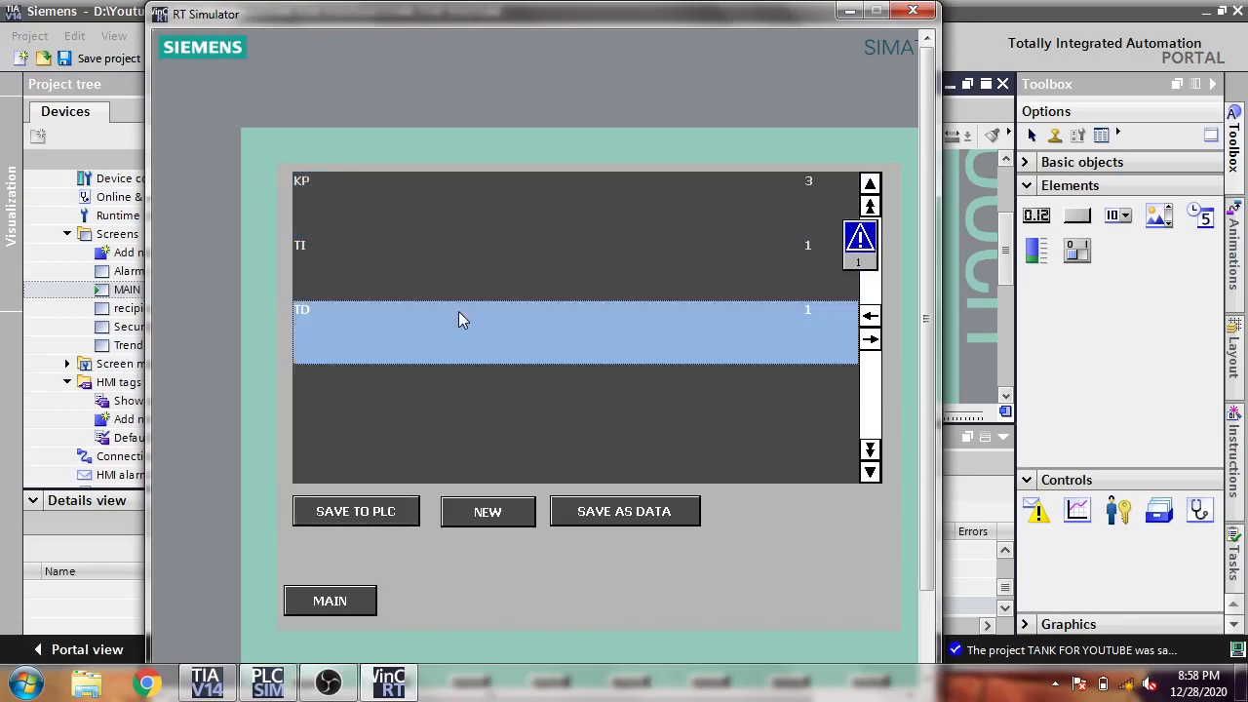
{"action": "left_click", "coordinate": [407, 521]}
{"action": "left_click", "coordinate": [351, 600]}
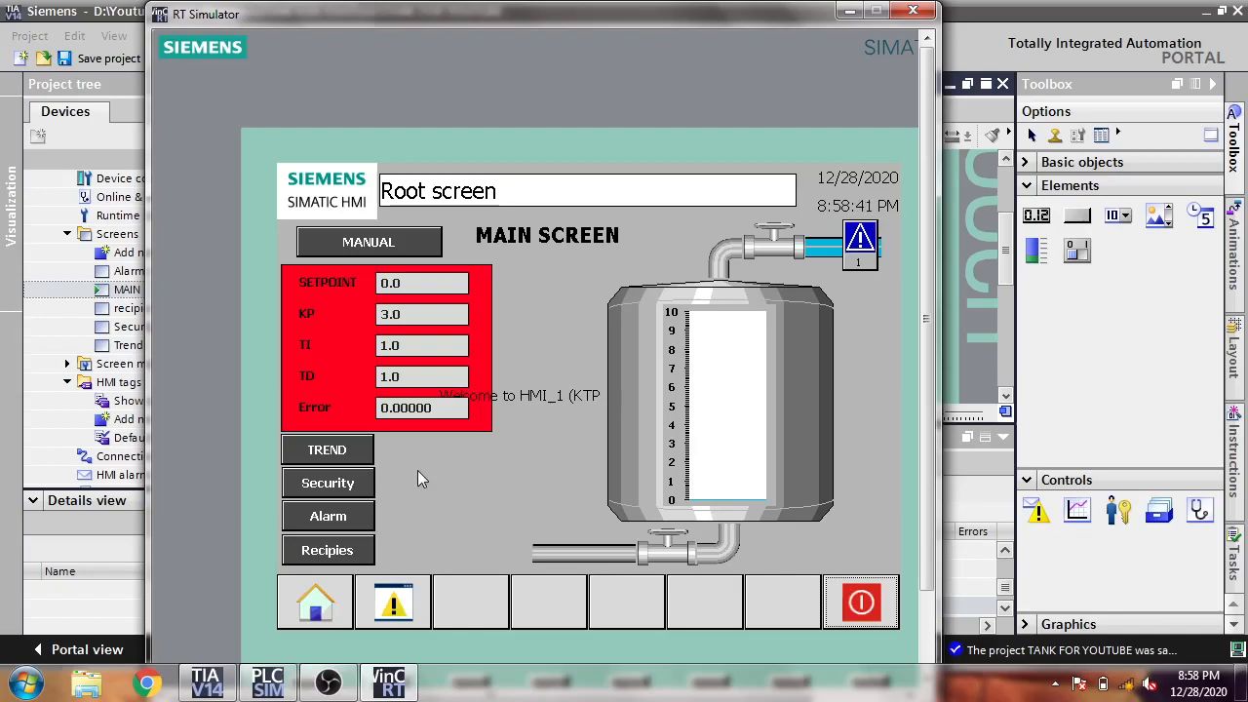
Step: Save the KP, TI and TD entries of Recipe_2's data record to the PLC and check them on the main screen
{"action": "left_click", "coordinate": [347, 552]}
{"action": "left_click", "coordinate": [635, 198]}
{"action": "left_click", "coordinate": [635, 198]}
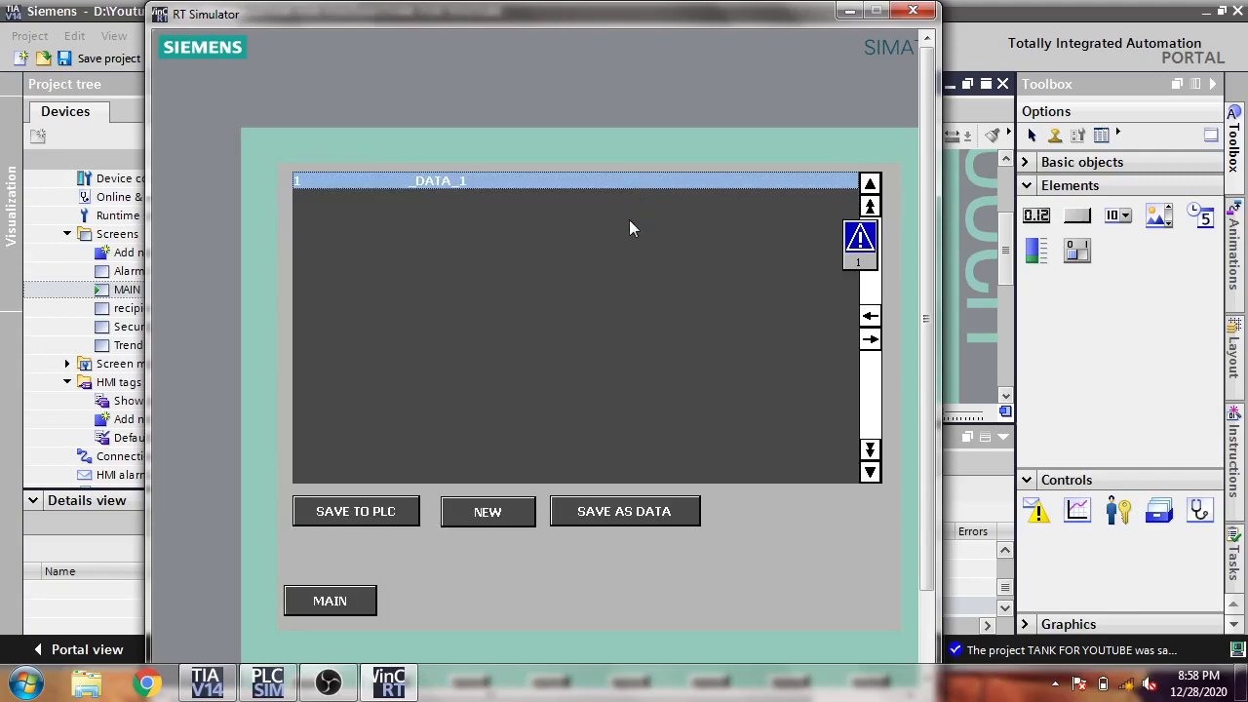
{"action": "left_click", "coordinate": [633, 187]}
{"action": "left_click", "coordinate": [633, 186]}
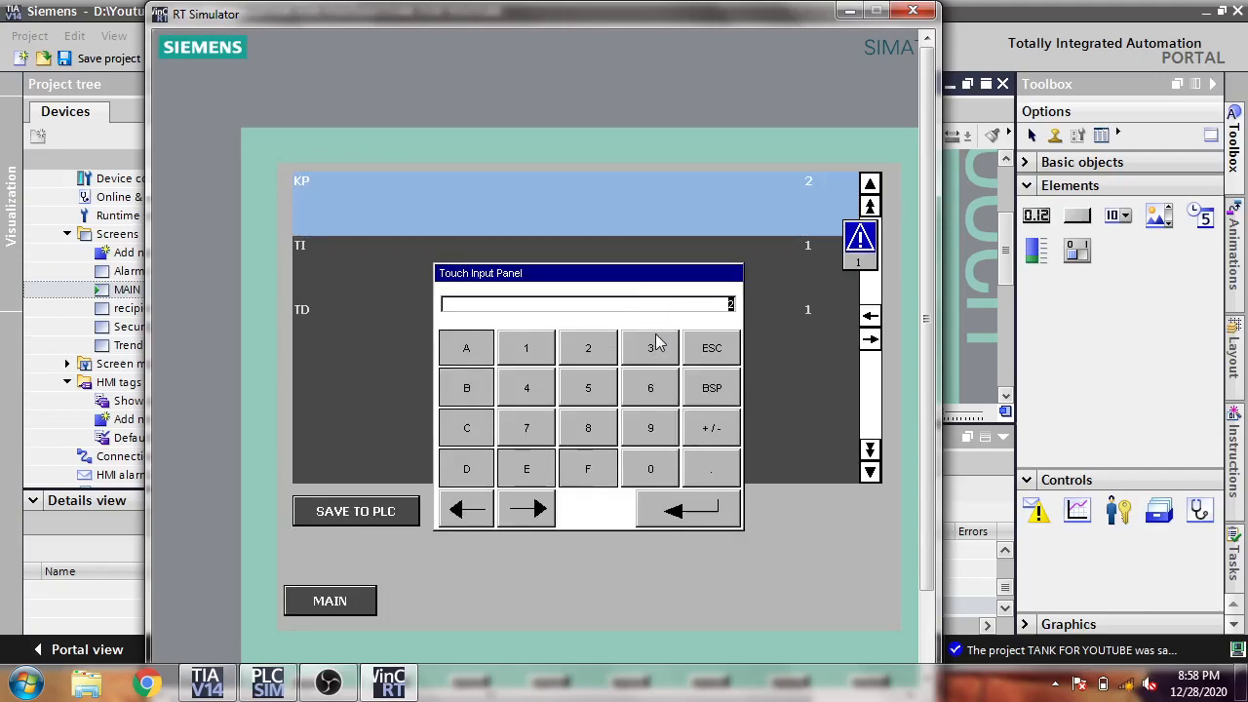
{"action": "left_click", "coordinate": [706, 357]}
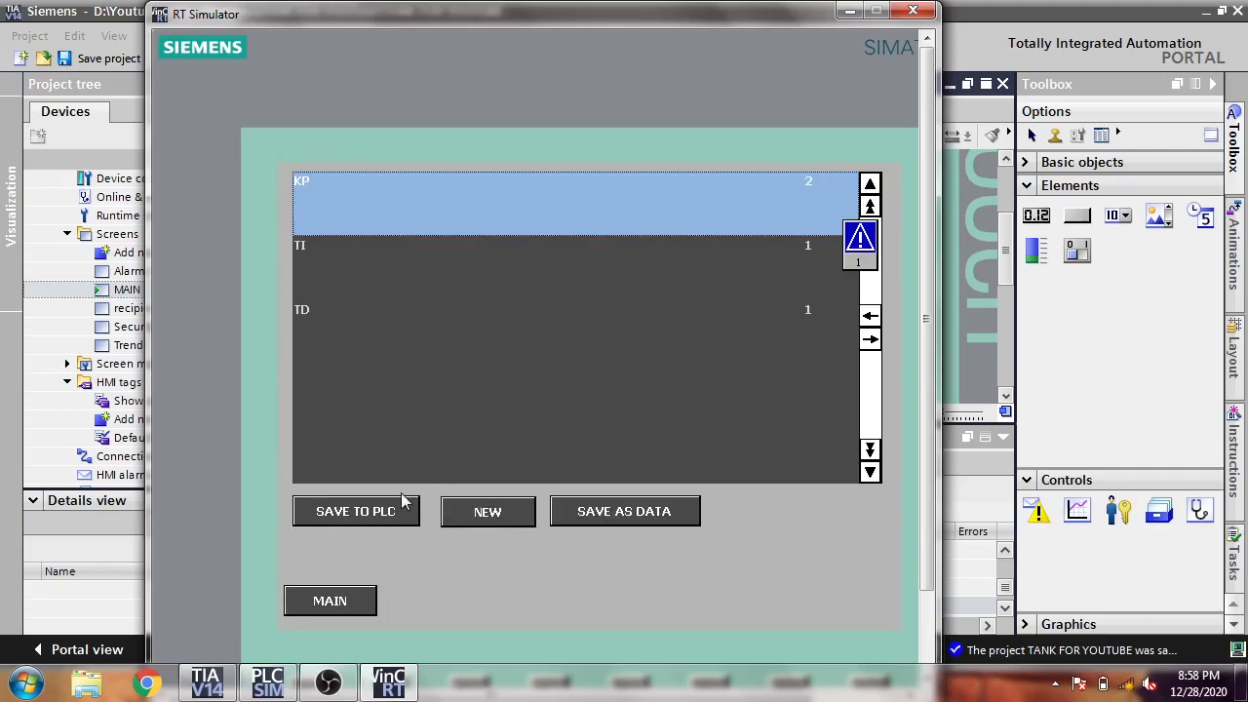
{"action": "left_click", "coordinate": [482, 276]}
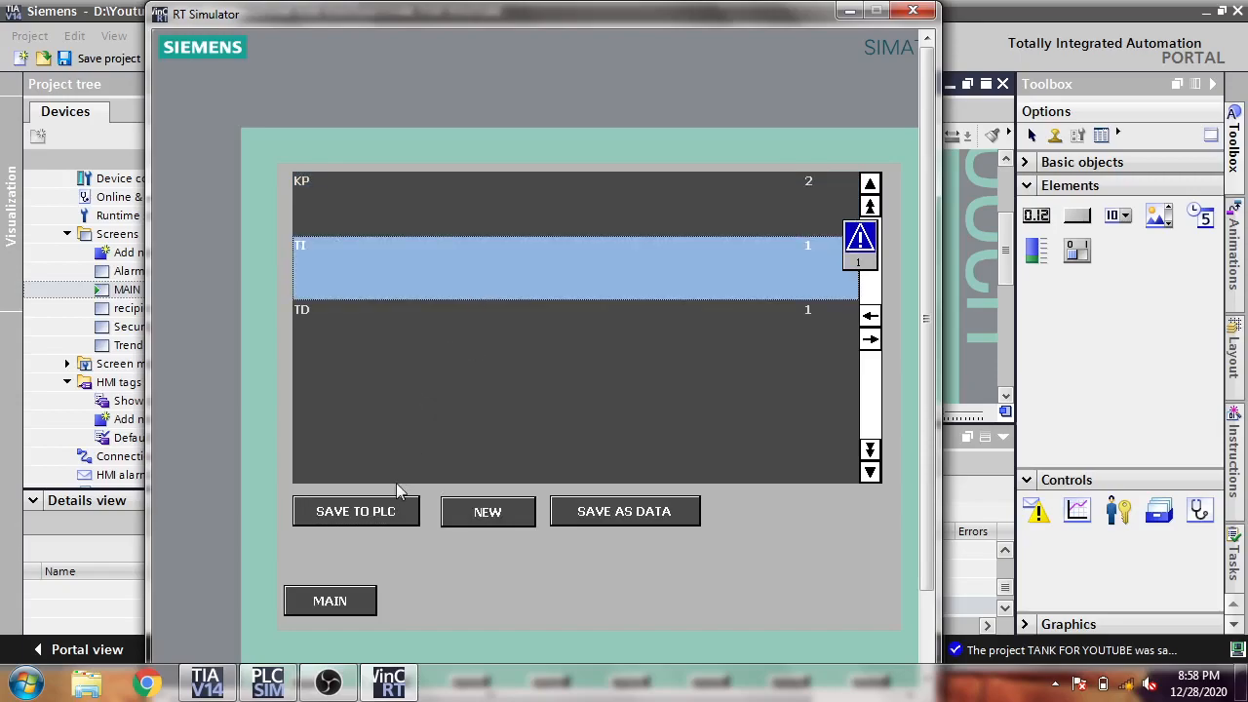
{"action": "left_click", "coordinate": [466, 335]}
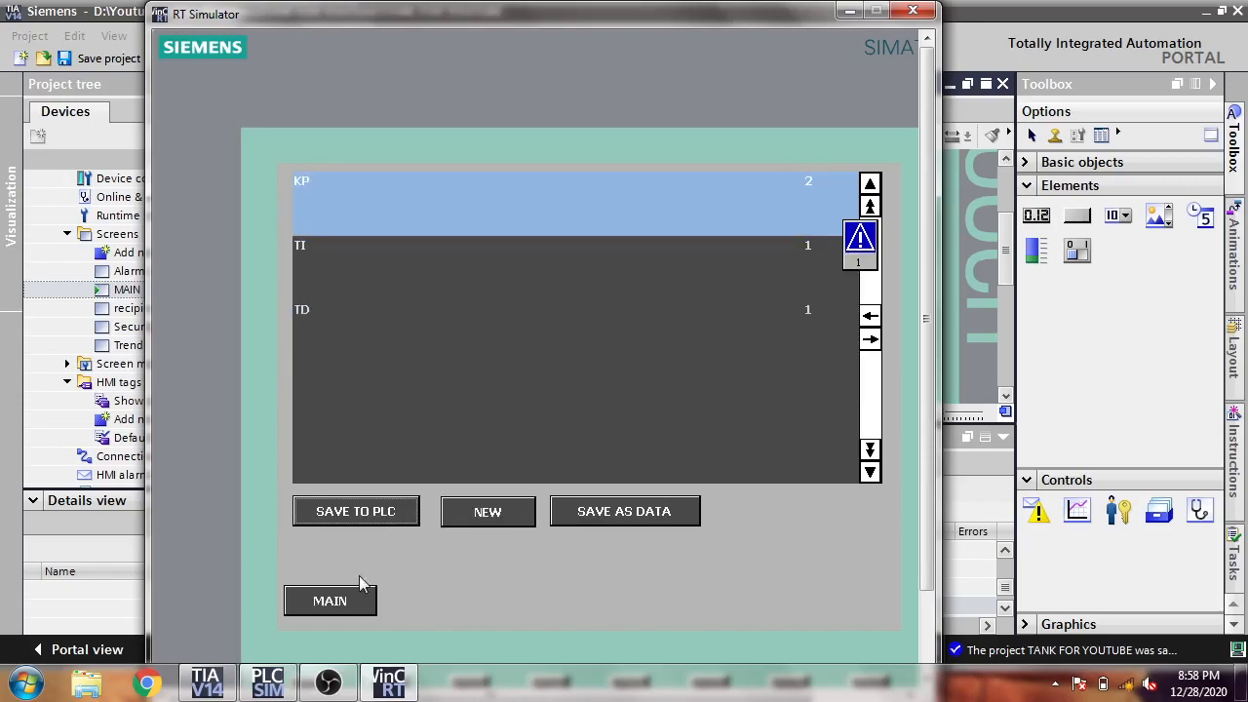
{"action": "left_click", "coordinate": [343, 605]}
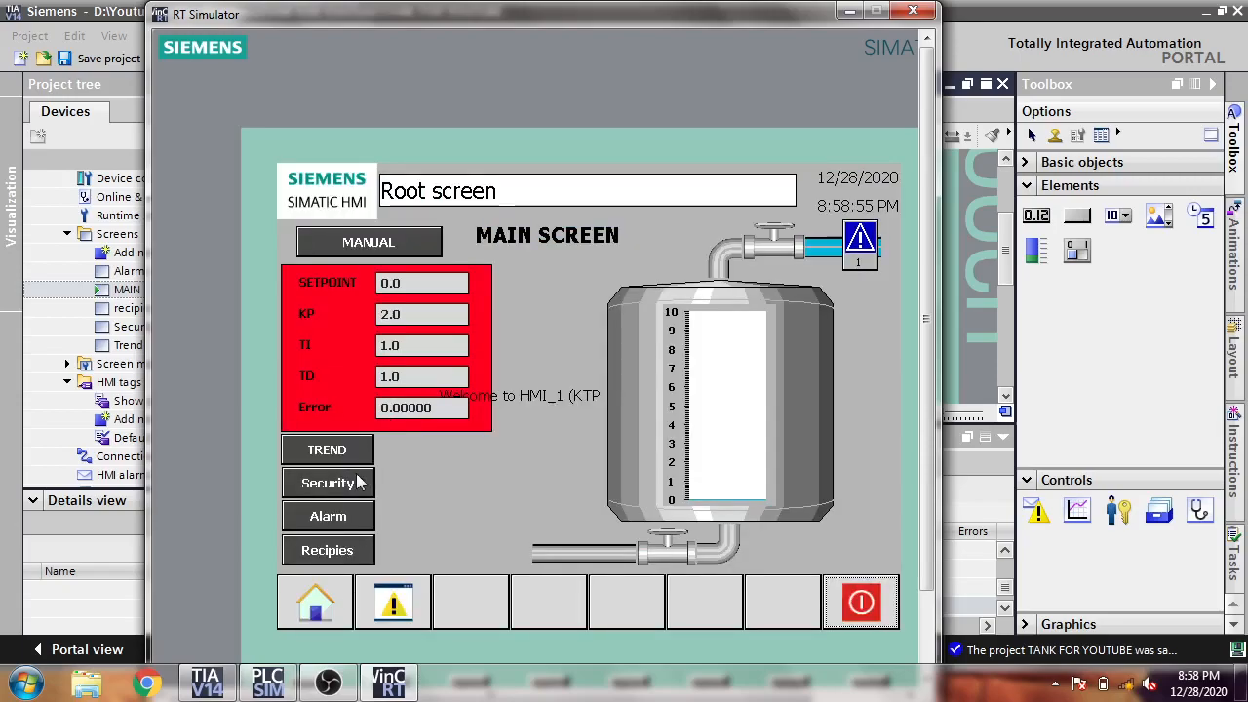
Step: Save the KP, TI and TD entries of Recipe_1's _DATA_2 record to the PLC and check them on the main screen
{"action": "left_click", "coordinate": [340, 552]}
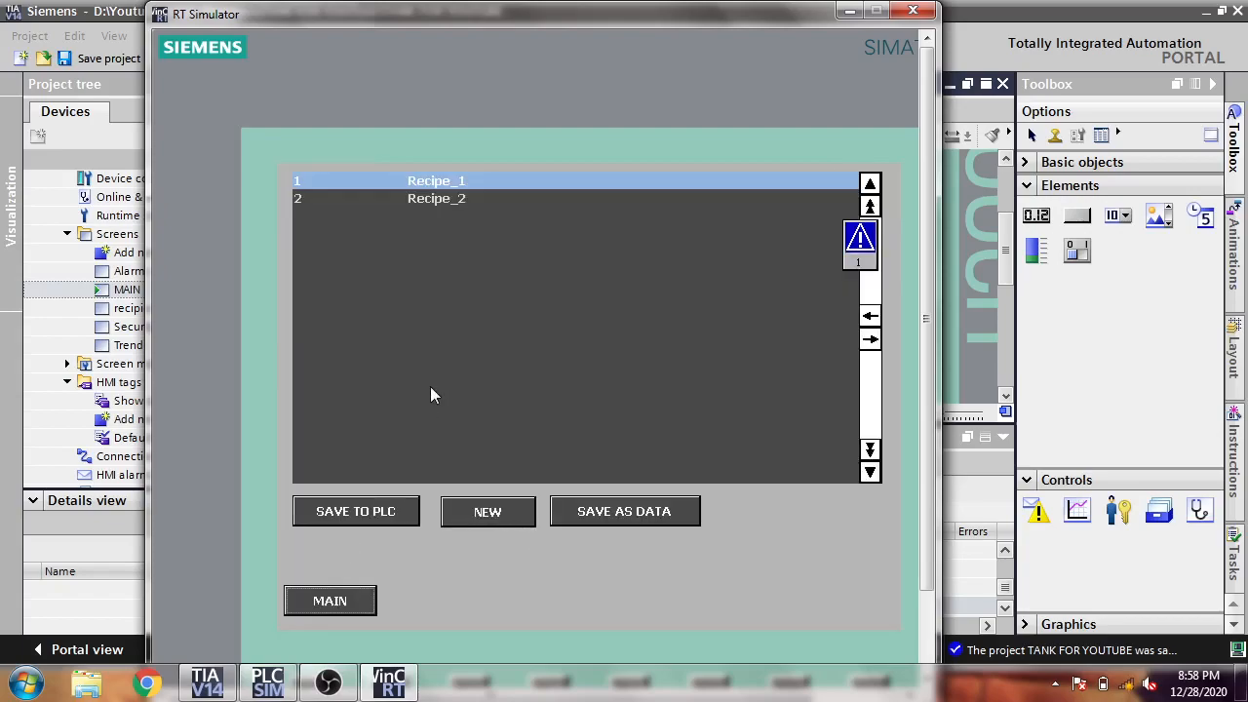
{"action": "left_click", "coordinate": [474, 186]}
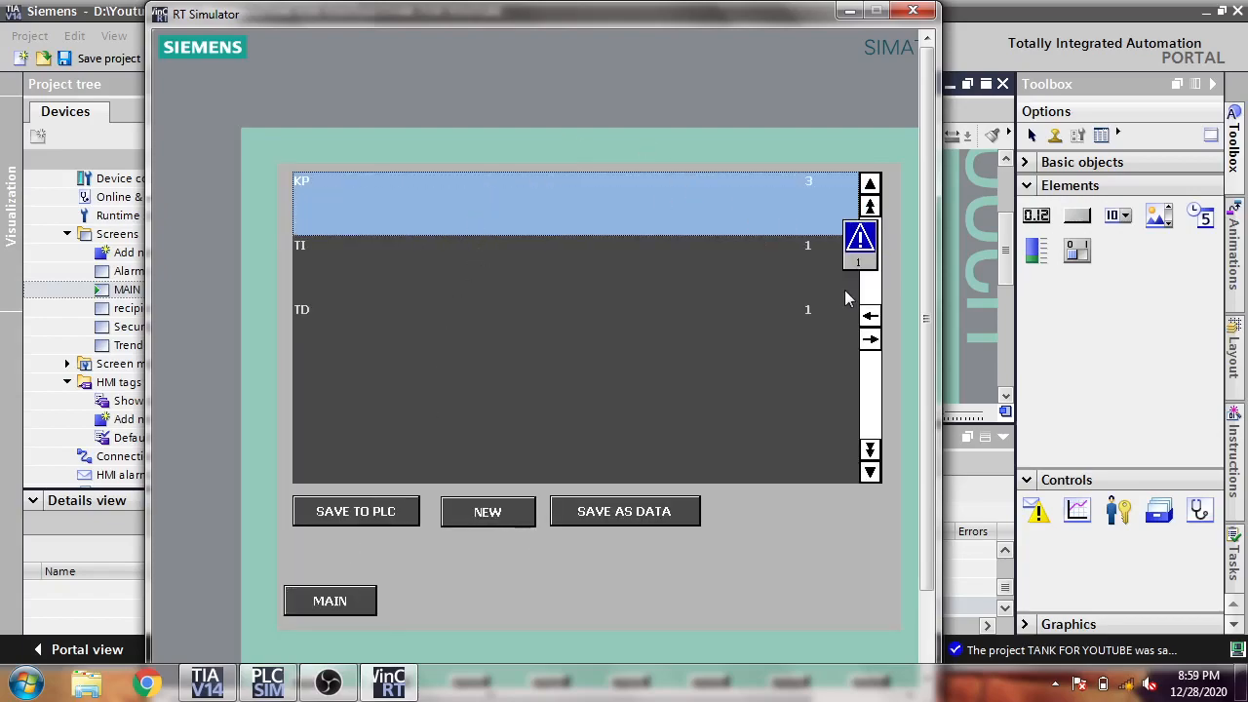
{"action": "left_click", "coordinate": [870, 338]}
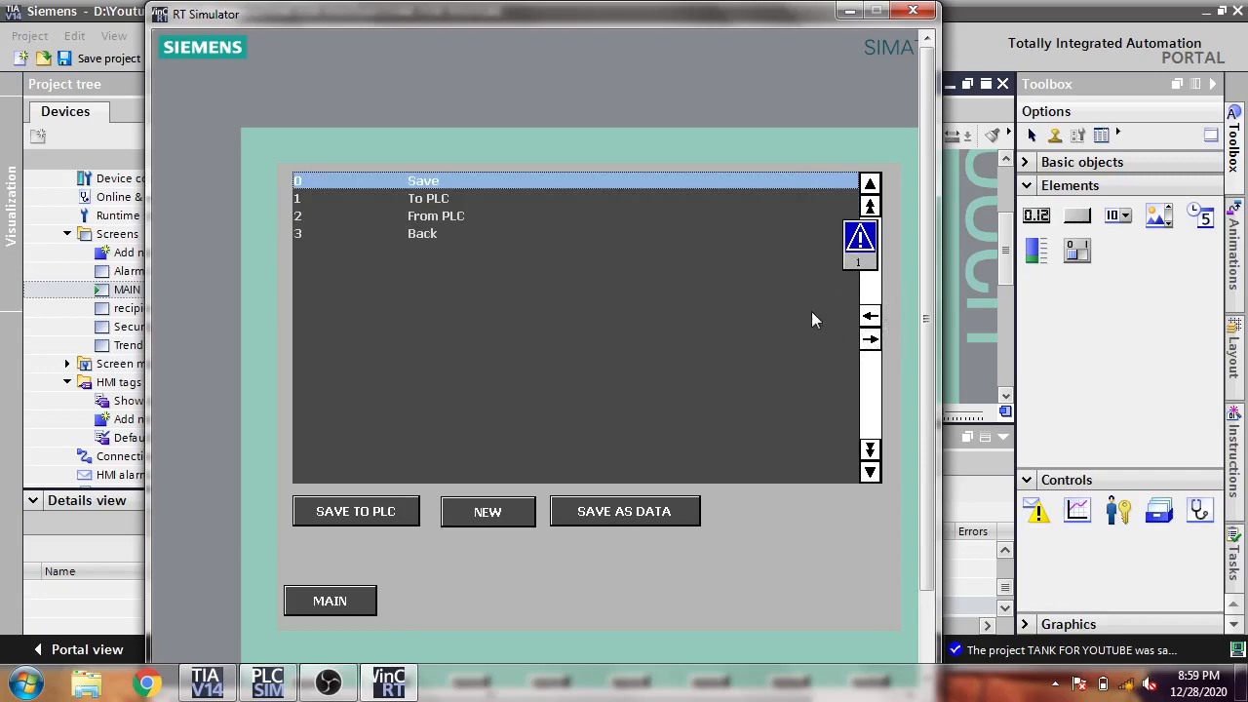
{"action": "left_click", "coordinate": [869, 317]}
{"action": "left_click", "coordinate": [869, 318]}
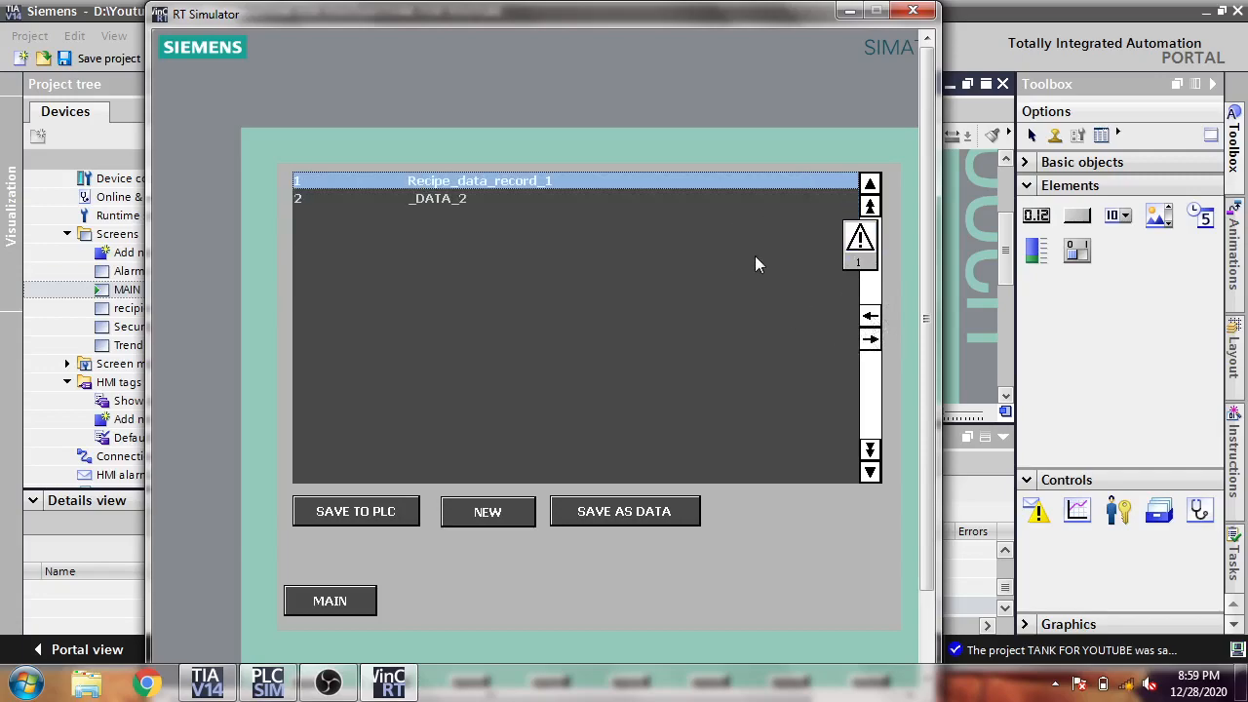
{"action": "left_click", "coordinate": [727, 187]}
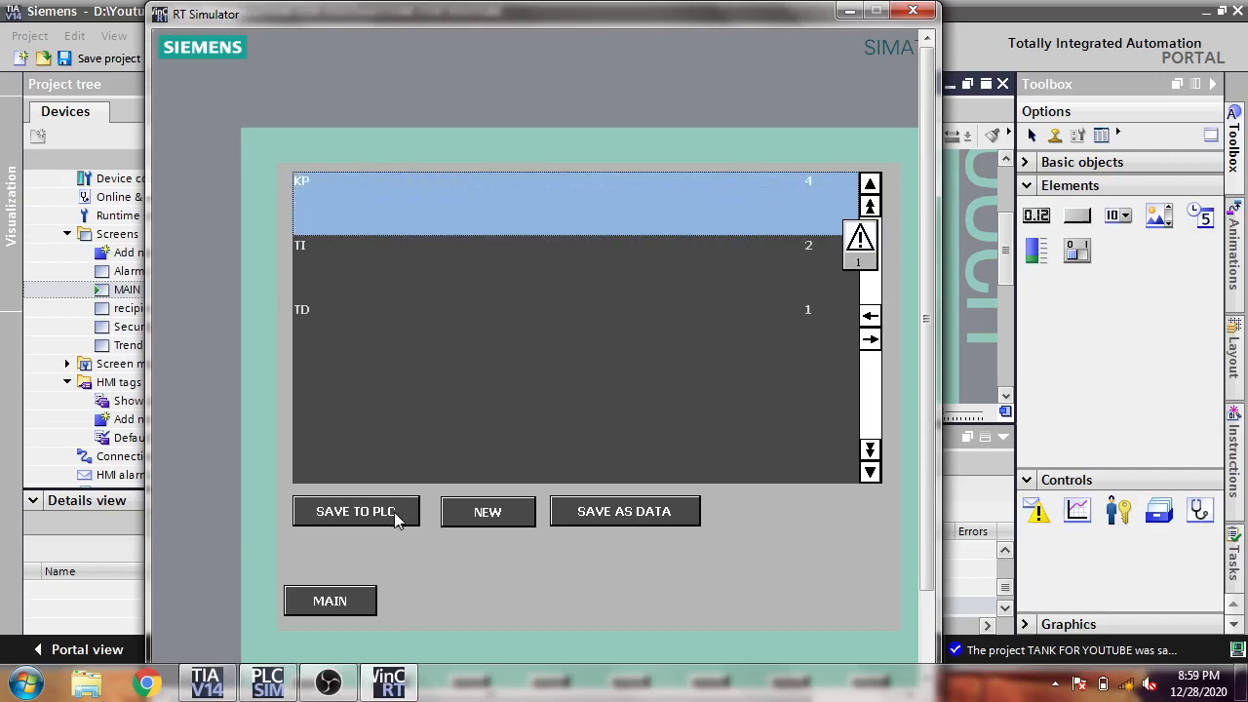
{"action": "left_click", "coordinate": [341, 611]}
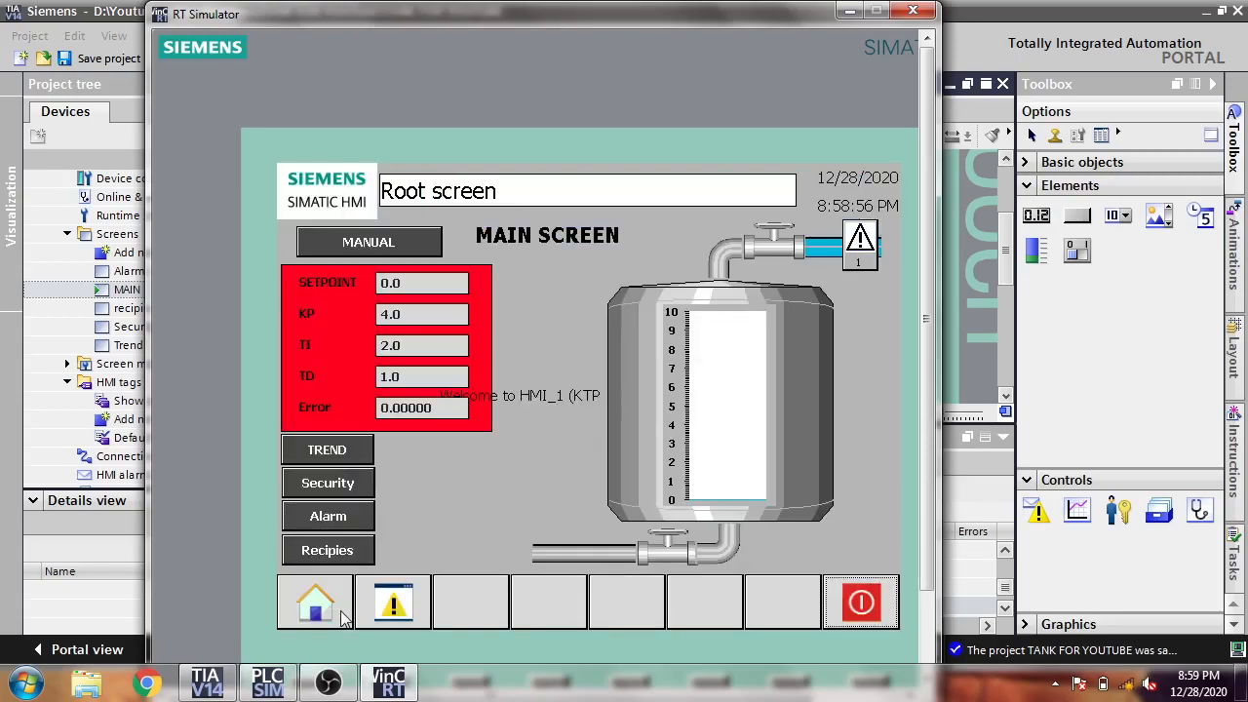
Step: Review the KP, TI and TD values in Recipe_1's _DATA_2 record without editing them, and return to the main screen
{"action": "left_click", "coordinate": [345, 553]}
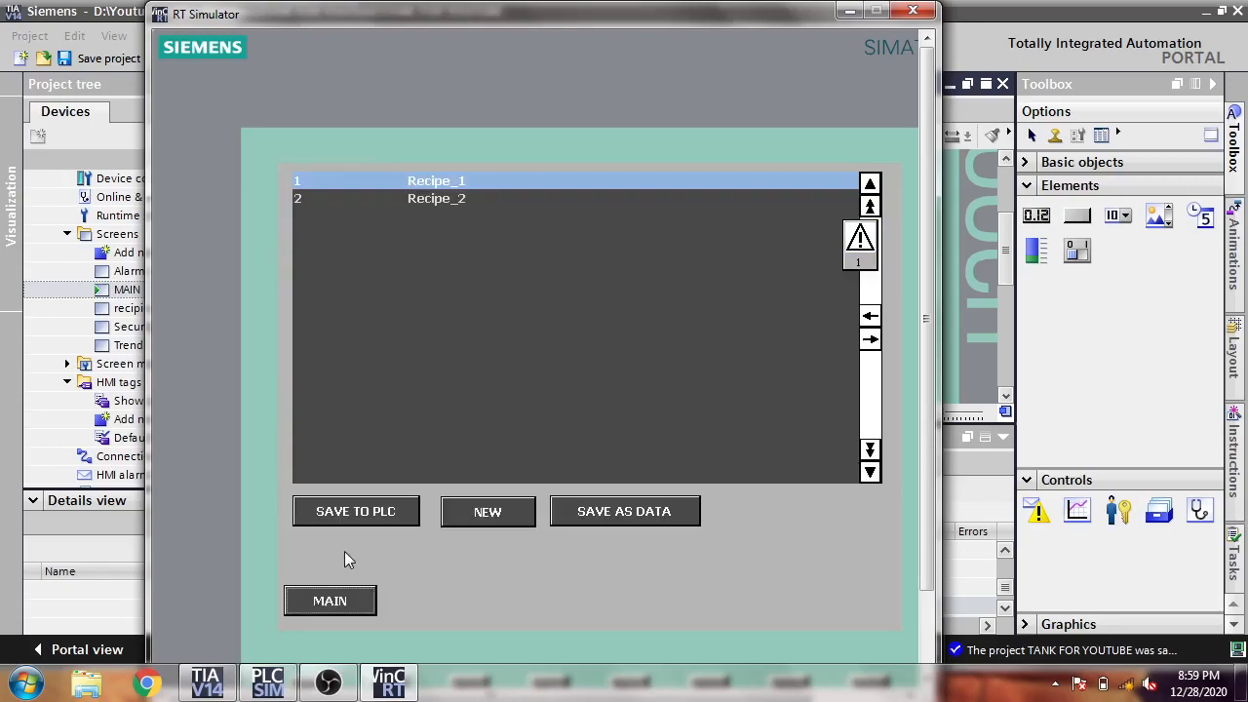
{"action": "left_click", "coordinate": [440, 183]}
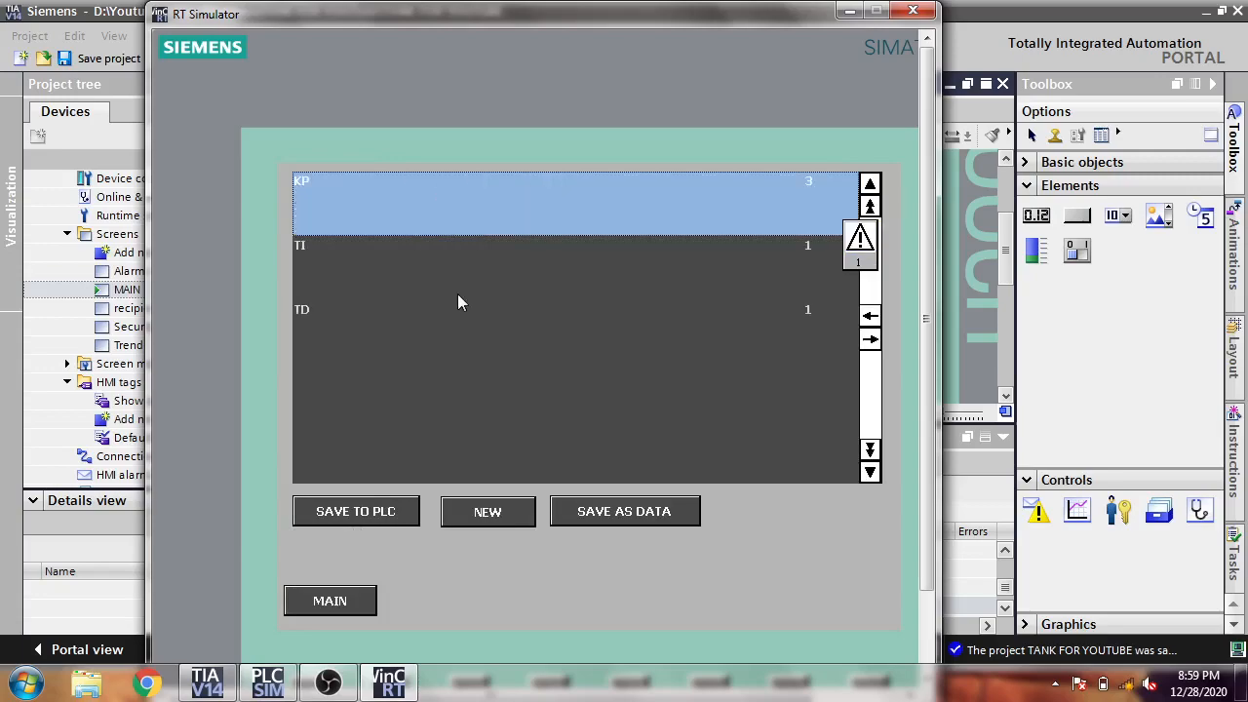
{"action": "left_click", "coordinate": [870, 315]}
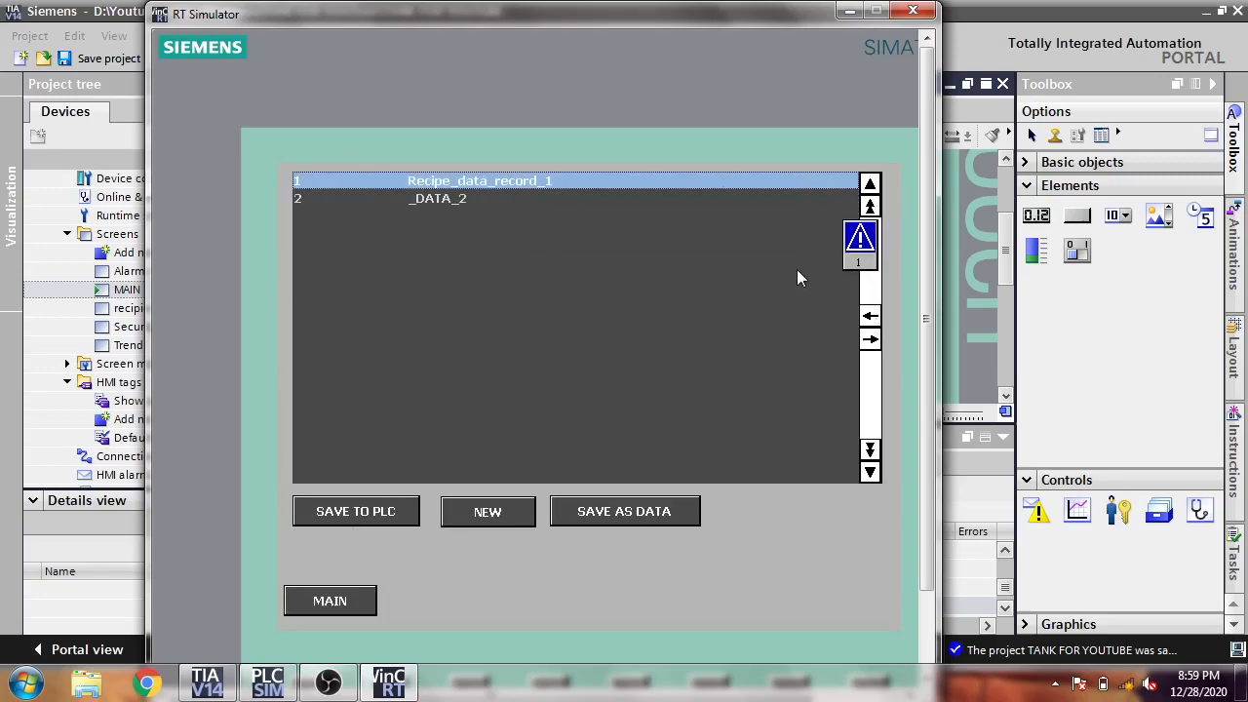
{"action": "left_click", "coordinate": [748, 200]}
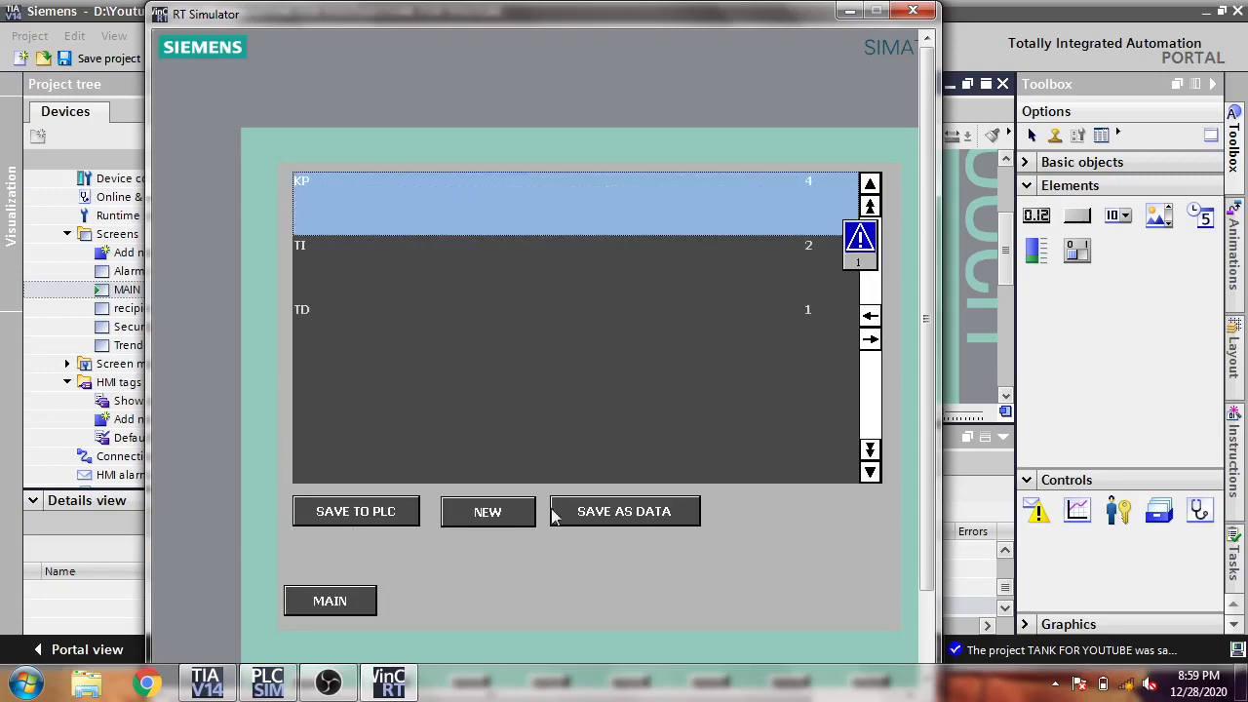
{"action": "left_click", "coordinate": [360, 598]}
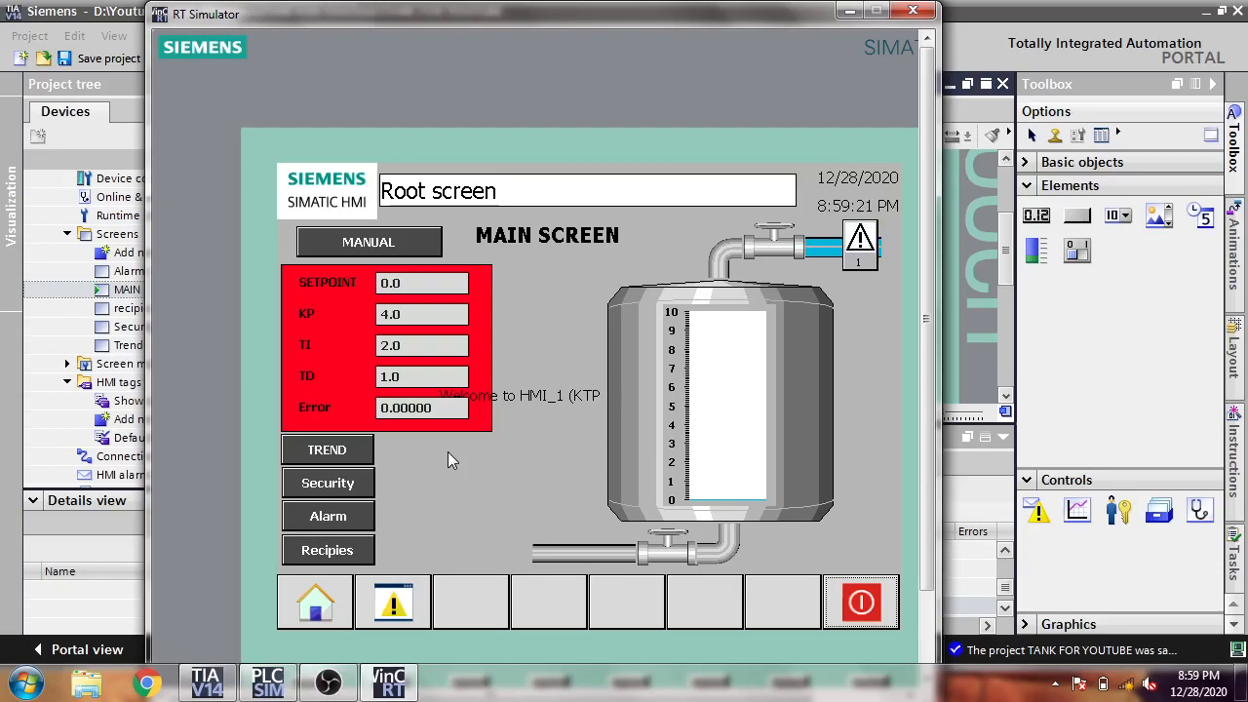
Step: Examine the commands offered for Recipe_1 in the list of recipes, and return to the list without choosing one
{"action": "left_click", "coordinate": [359, 548]}
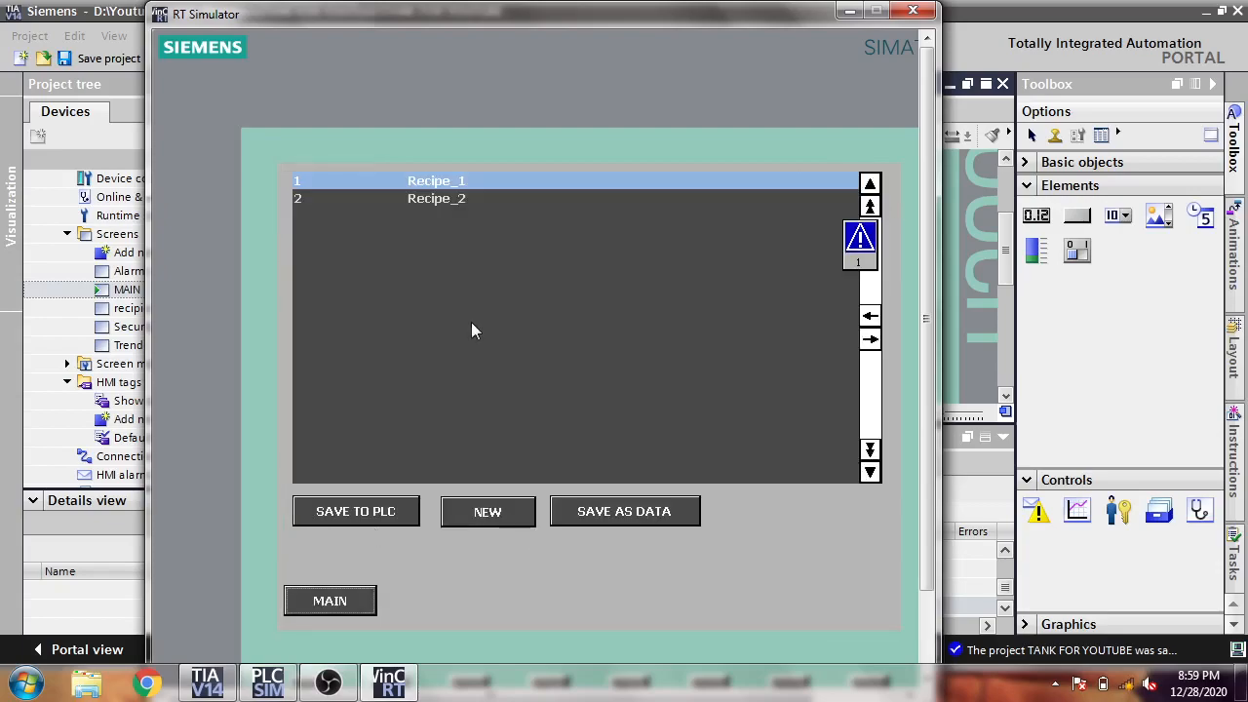
{"action": "left_click", "coordinate": [870, 339]}
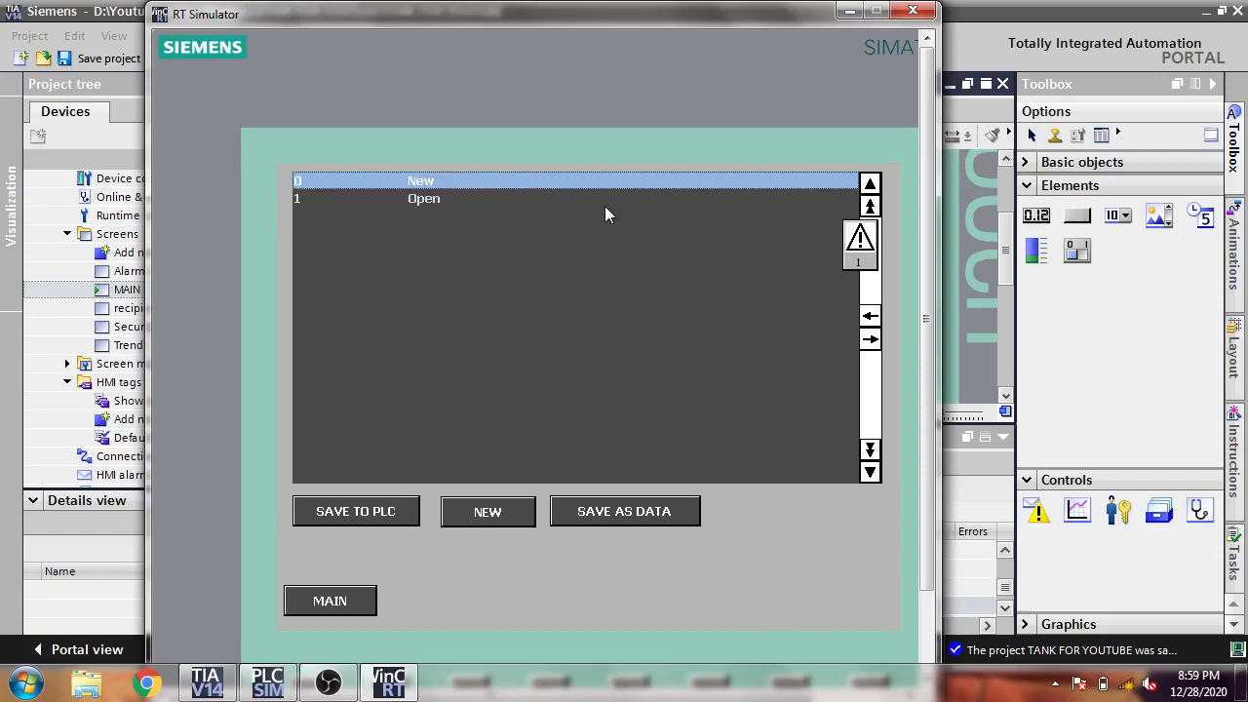
{"action": "left_click", "coordinate": [869, 318]}
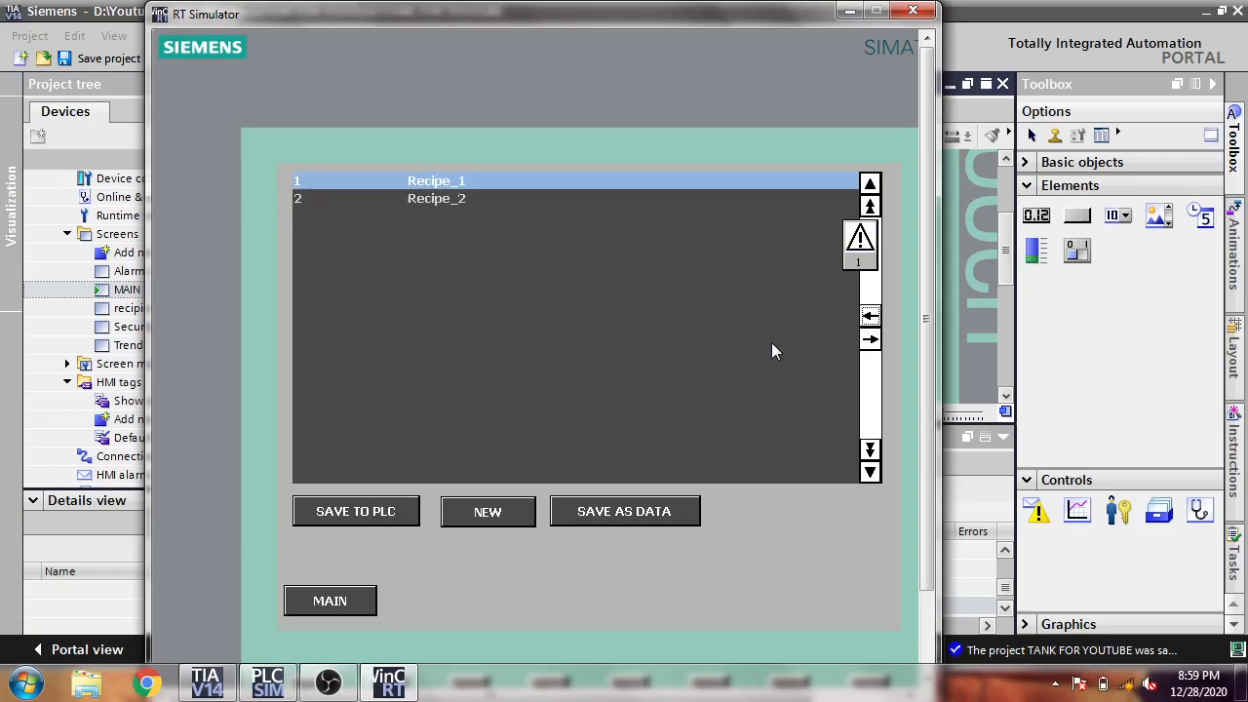
{"action": "left_click", "coordinate": [820, 359]}
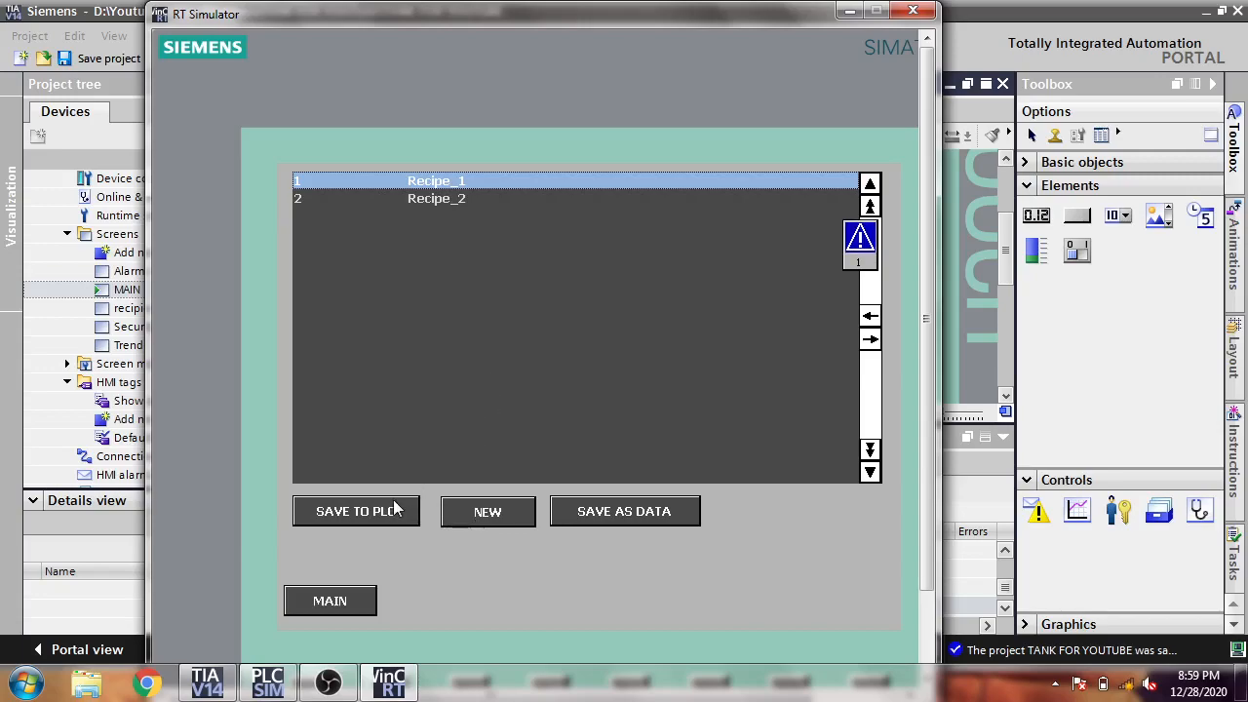
{"action": "mouse_move", "coordinate": [347, 673]}
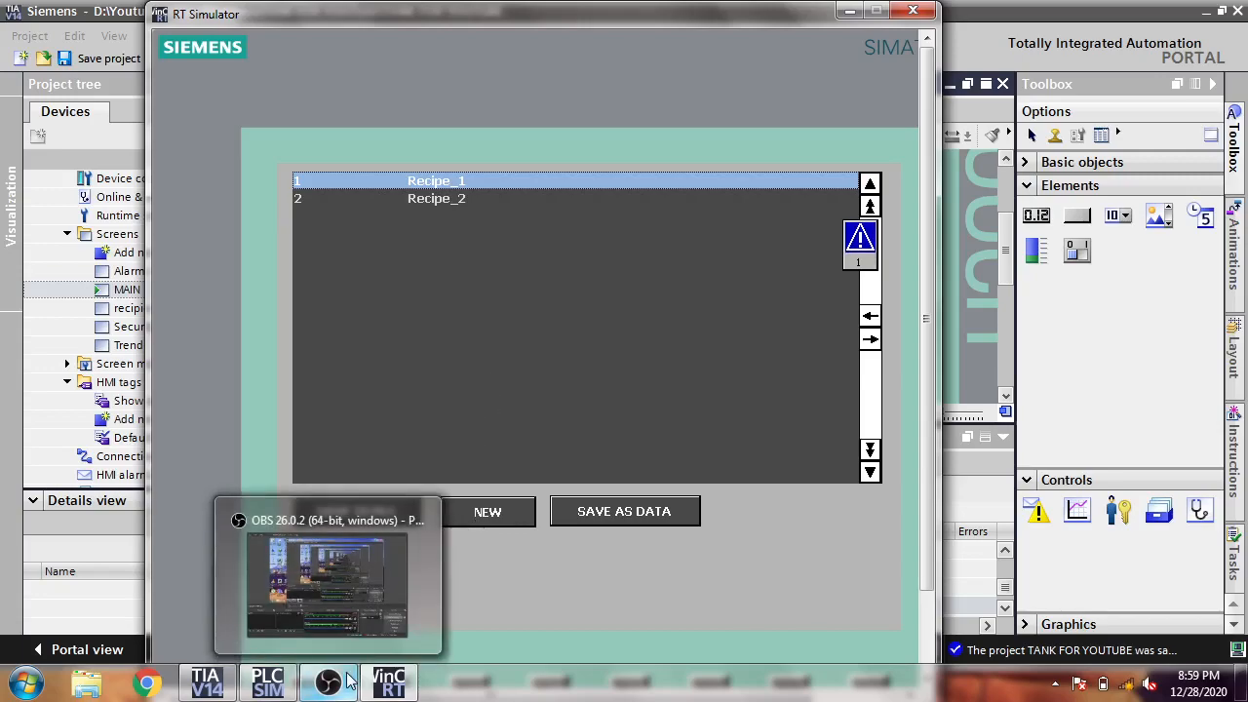